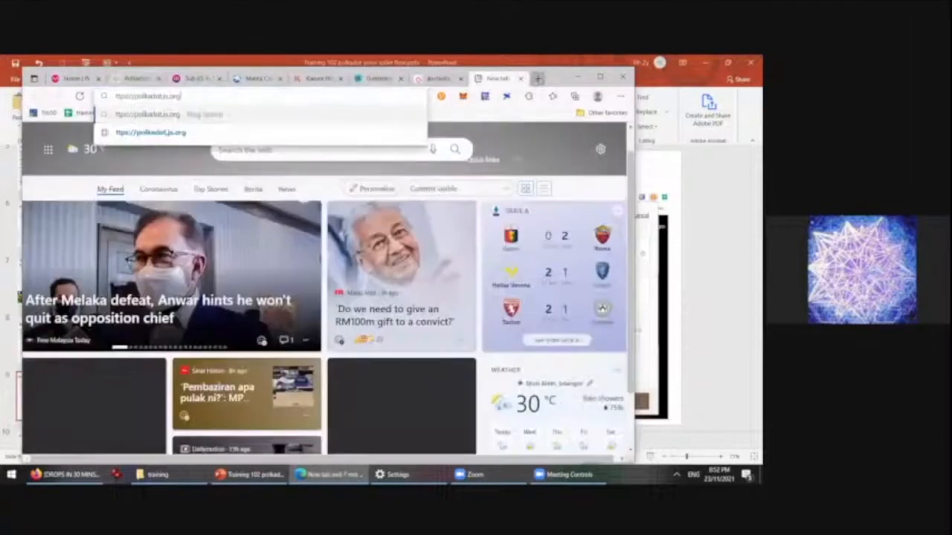
- Load polkadot.js.org and start creating a new account in the polkadot{.js} wallet extension
key("Return")
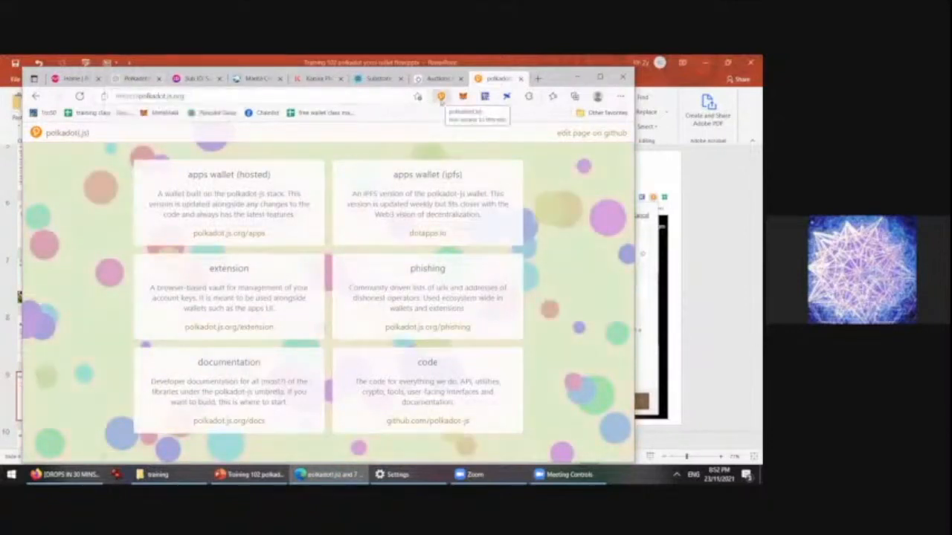
left_click(441, 98)
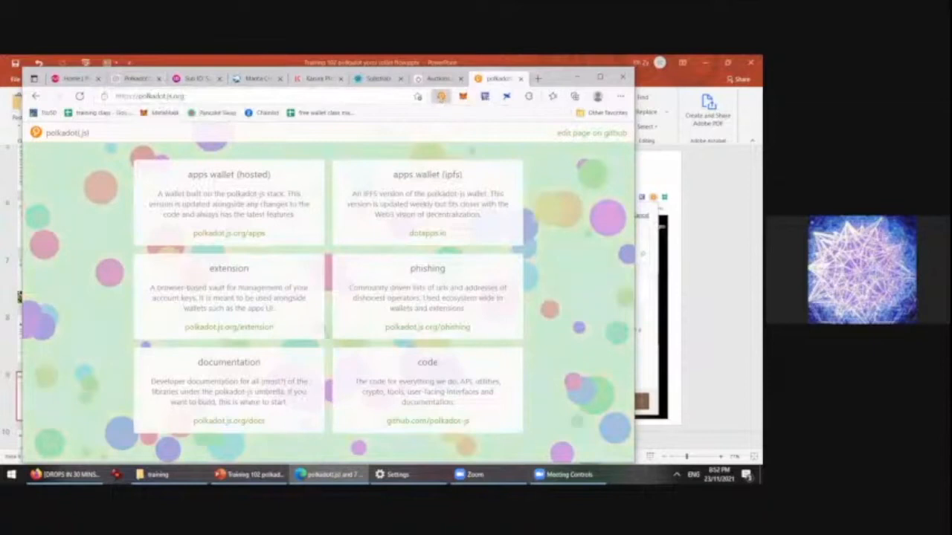
left_click(443, 99)
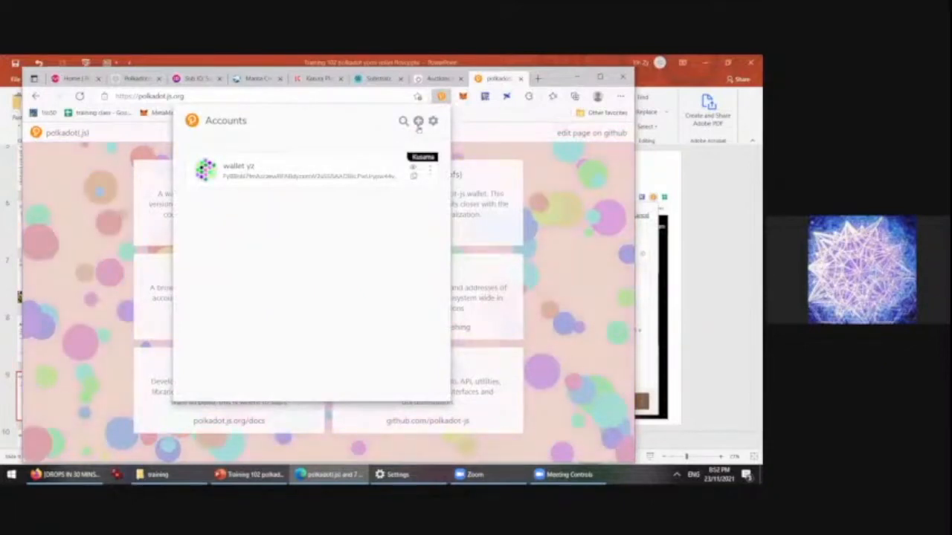
left_click(418, 123)
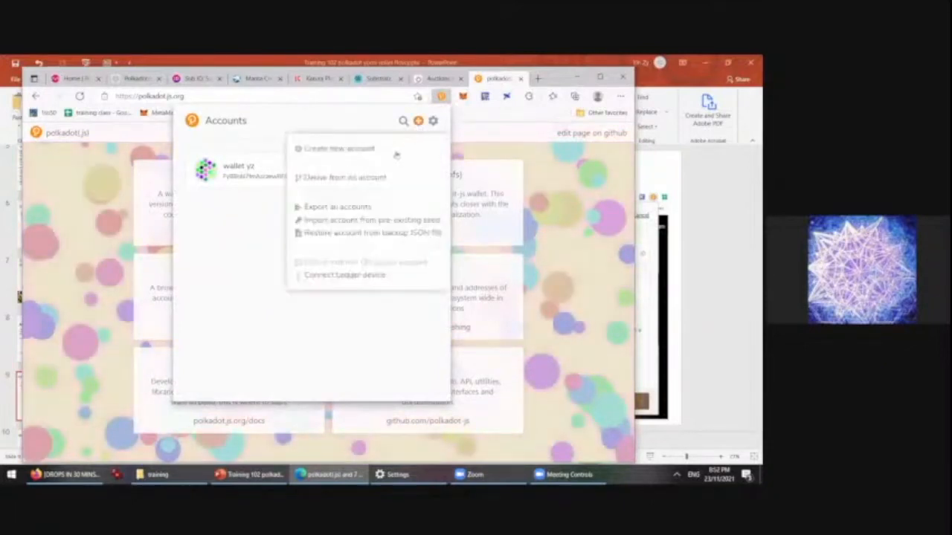
left_click(352, 149)
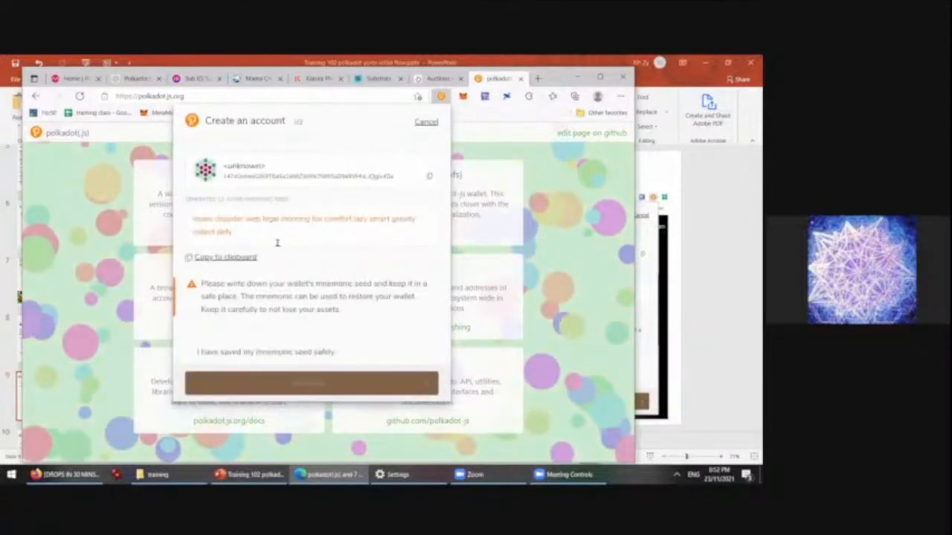
- Copy the generated 12-word mnemonic seed and confirm that it has been saved safely
left_click_drag(240, 231, 187, 219)
key("ctrl+c")
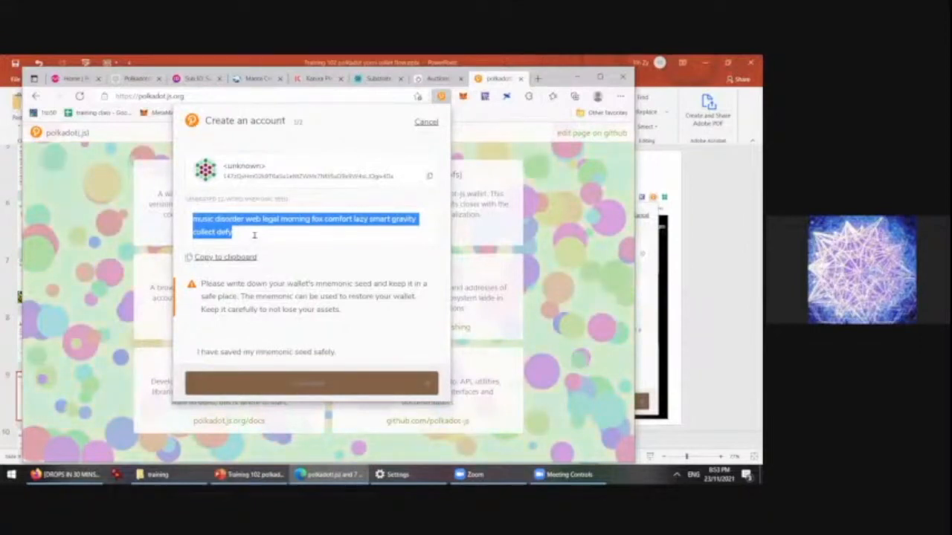
left_click(244, 352)
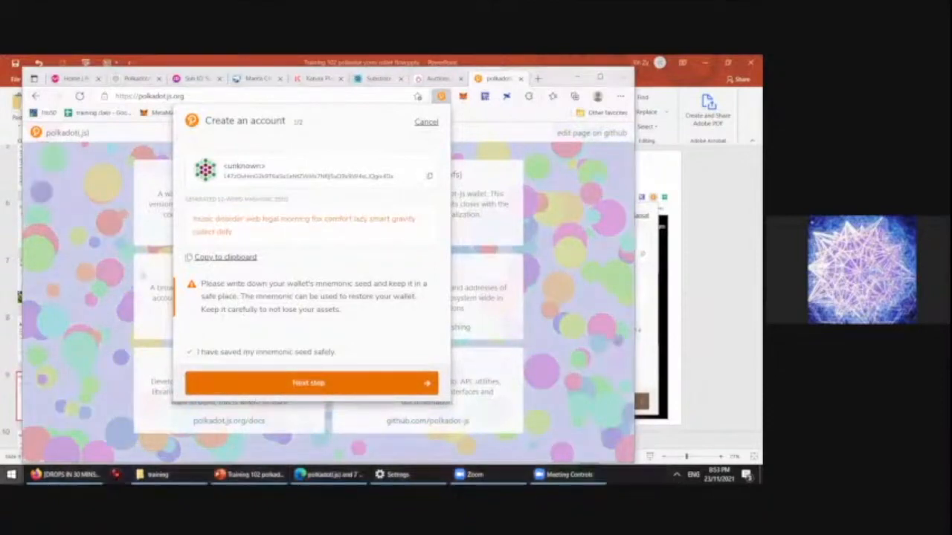
- Open Notepad, paste the copied mnemonic seed into a blank note, move the note aside and select the seed text
key("super")
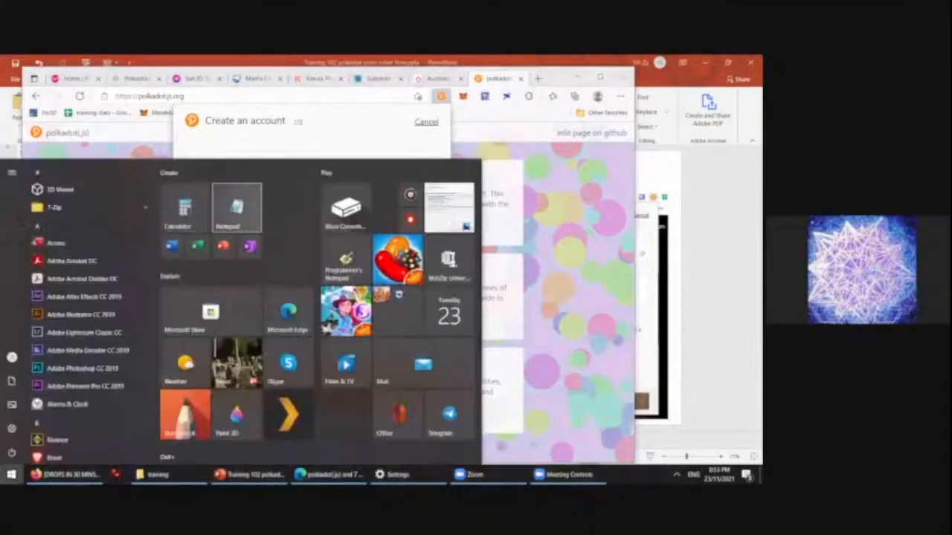
left_click(237, 206)
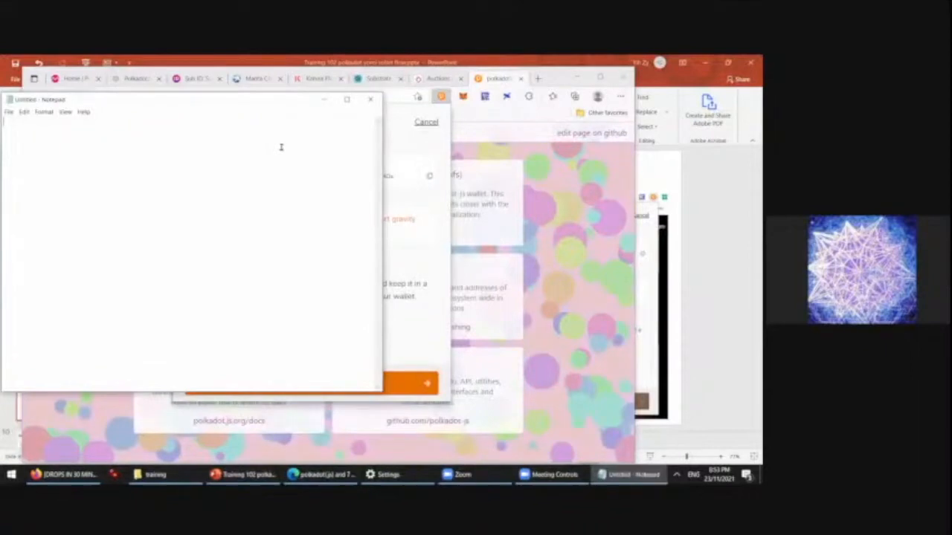
key("ctrl+v")
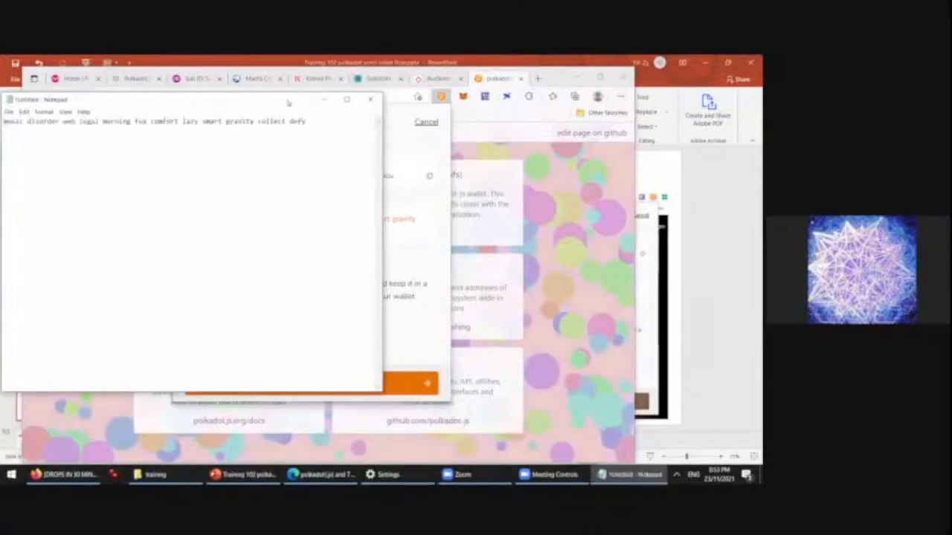
left_click_drag(125, 106, 473, 171)
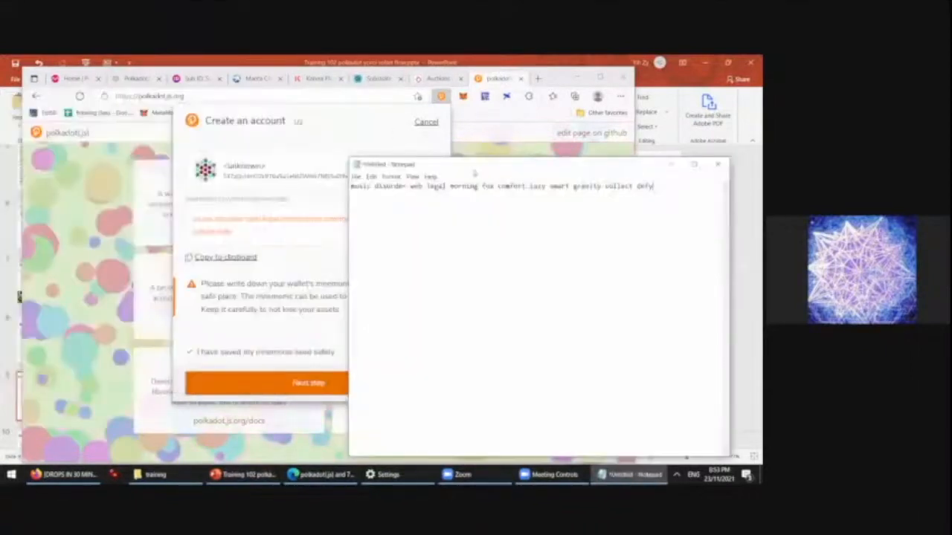
left_click_drag(677, 191, 342, 194)
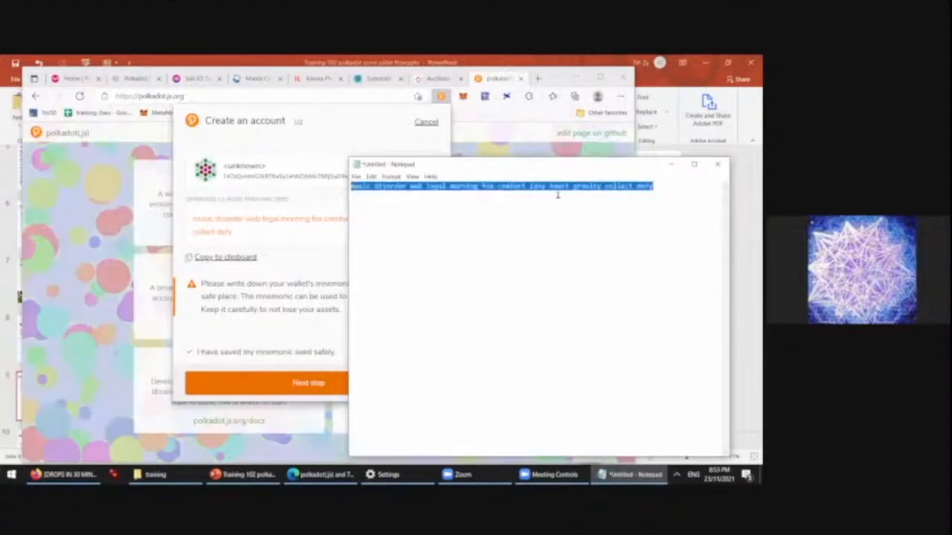
- Return to the wallet's account creation, proceed past the seed stage and name the account "test account"
left_click(330, 122)
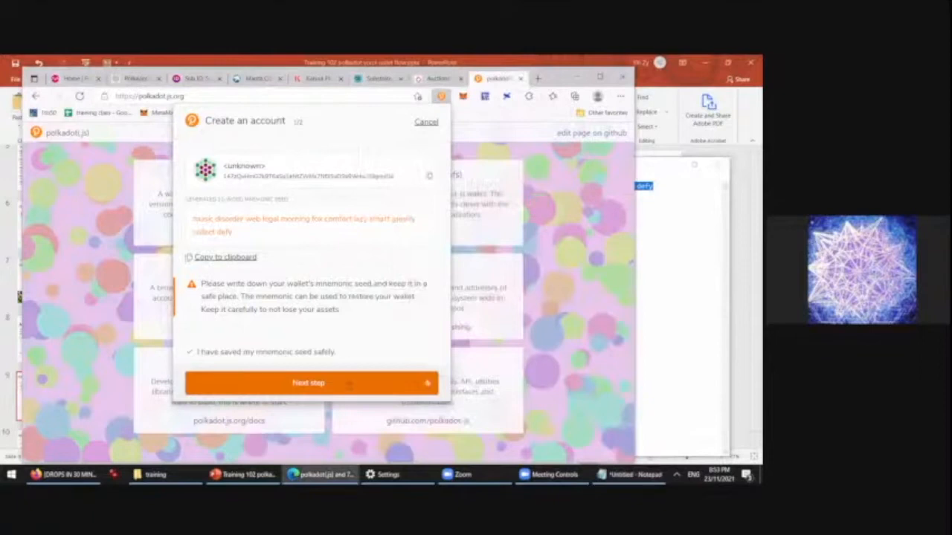
left_click(348, 385)
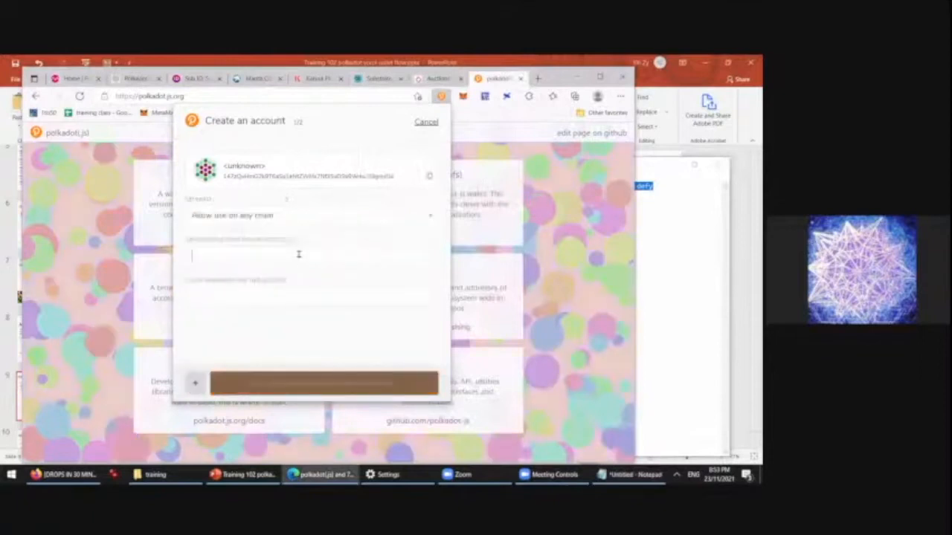
left_click(299, 255)
type("m")
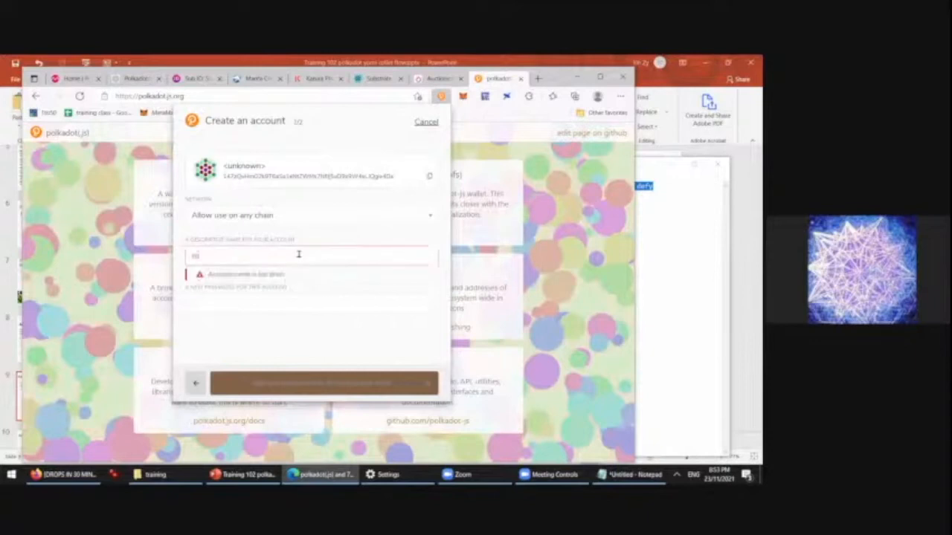
type("st account")
key("Tab")
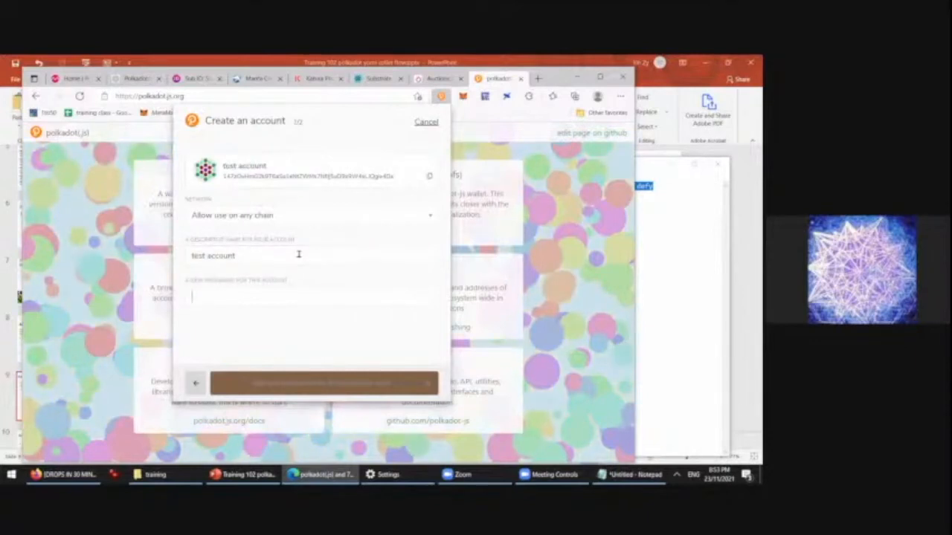
- Enter and repeat the new account password, and add the account with the generated seed
type("•••••••••••")
key("Tab")
type("•")
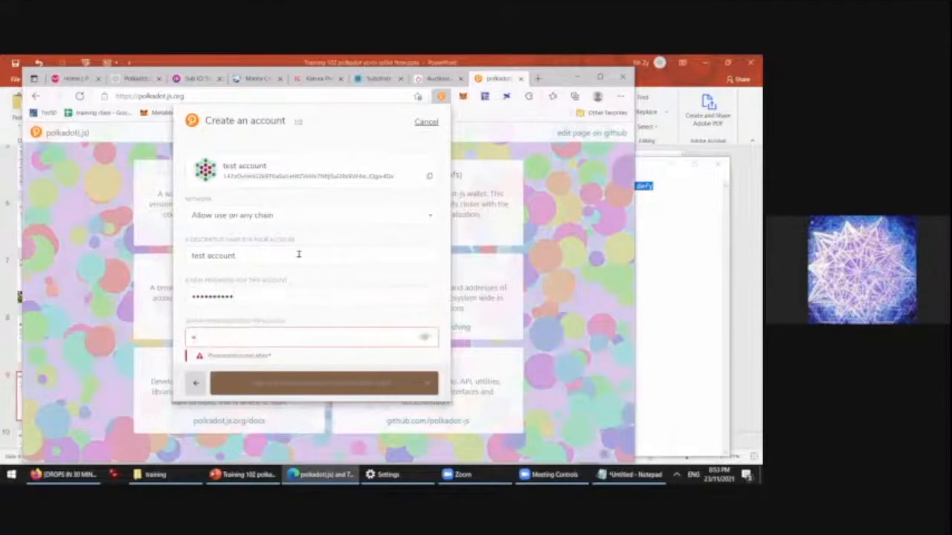
type("••••••••••")
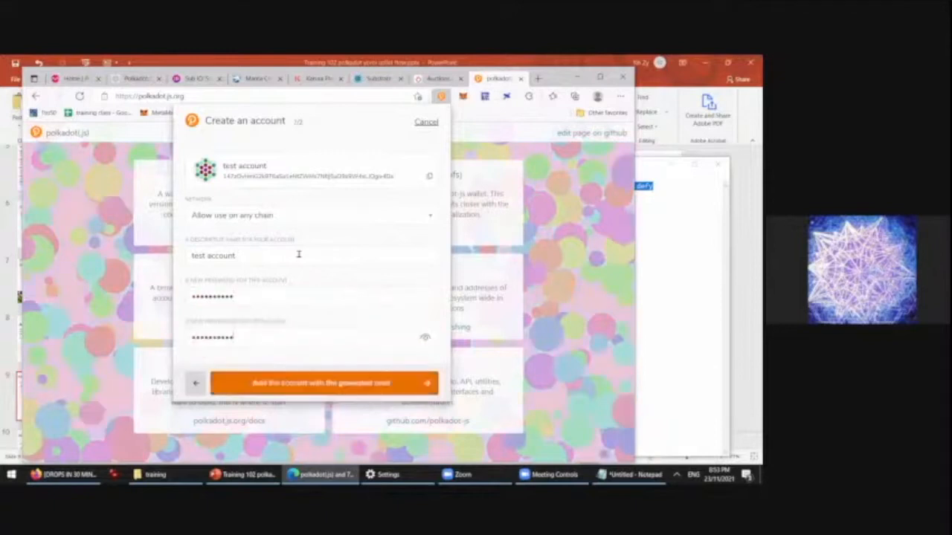
key("Return")
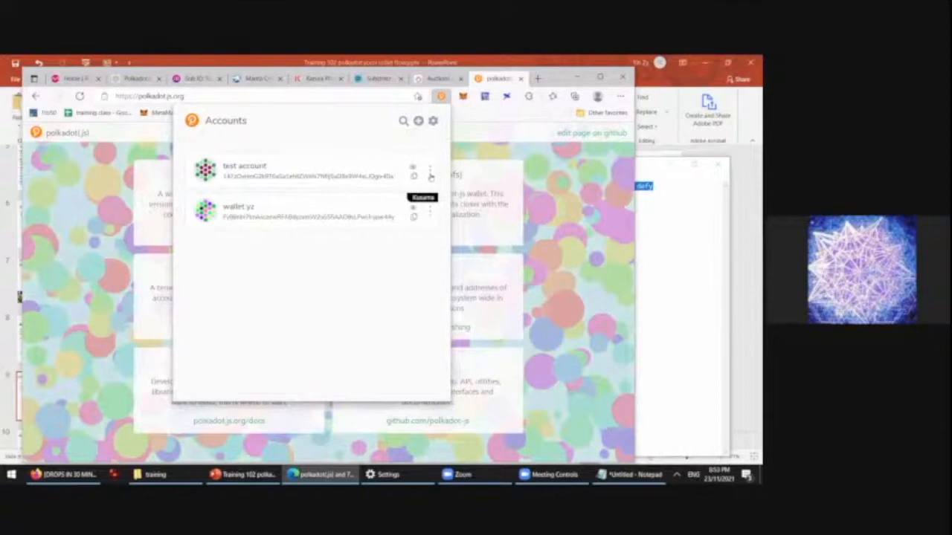
- Change the test account's allowed network to Polkadot Relay Chain
left_click(430, 175)
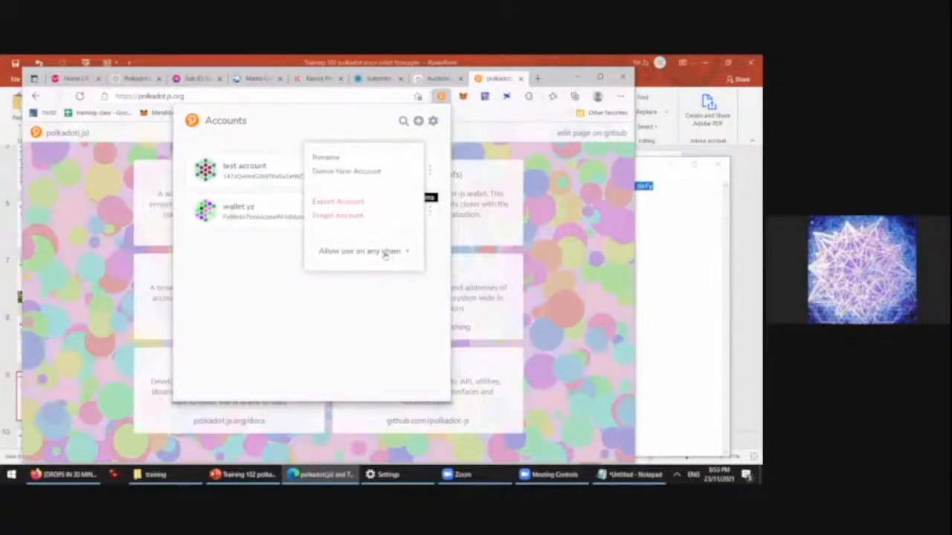
left_click(386, 254)
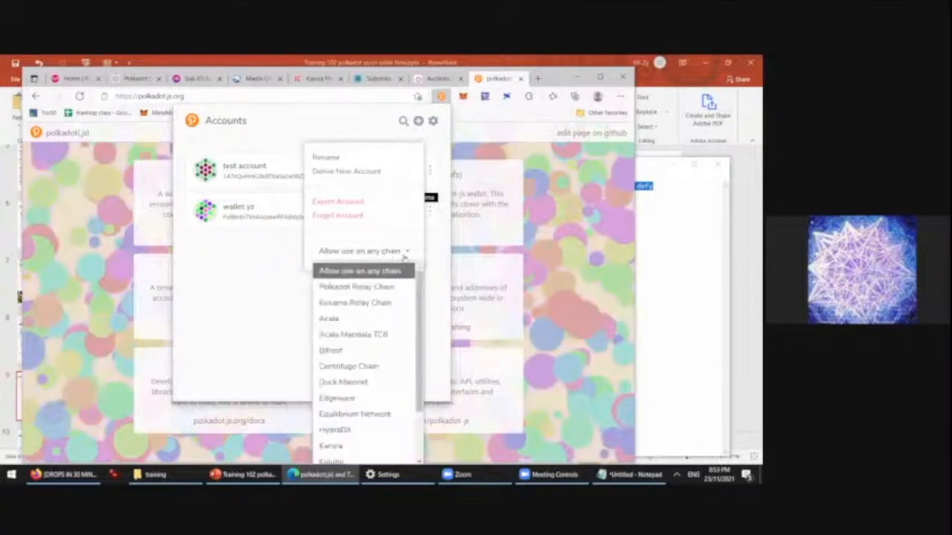
left_click_drag(418, 370, 418, 370)
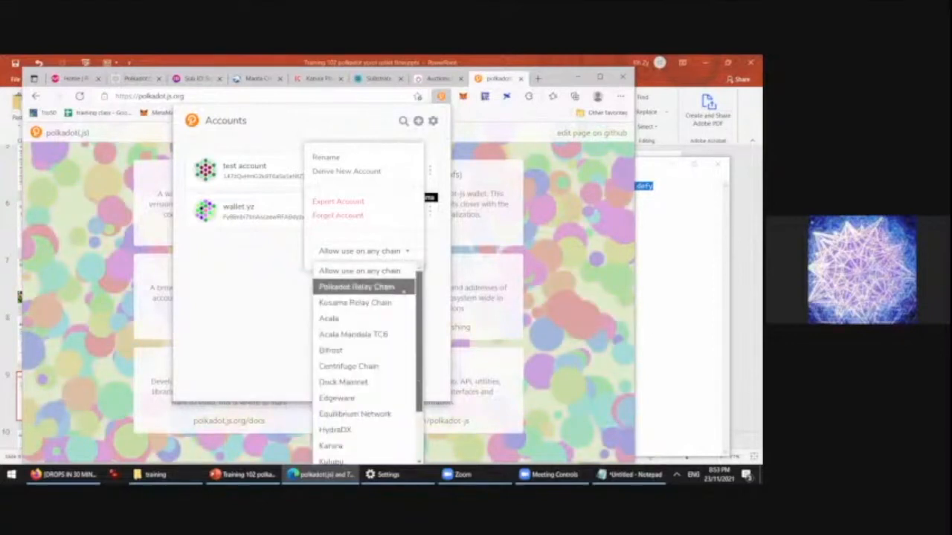
scroll(404, 291, "down", 2)
scroll(385, 288, "up", 2)
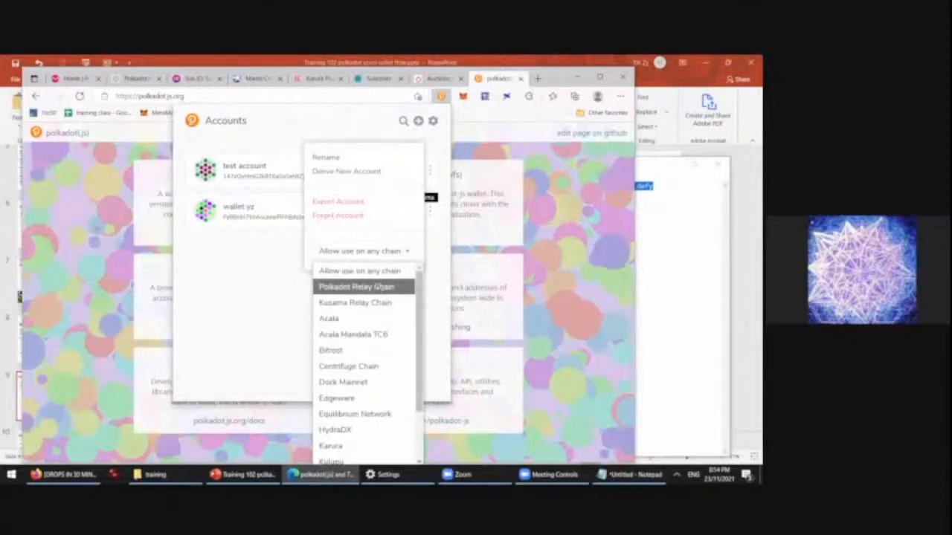
left_click(382, 287)
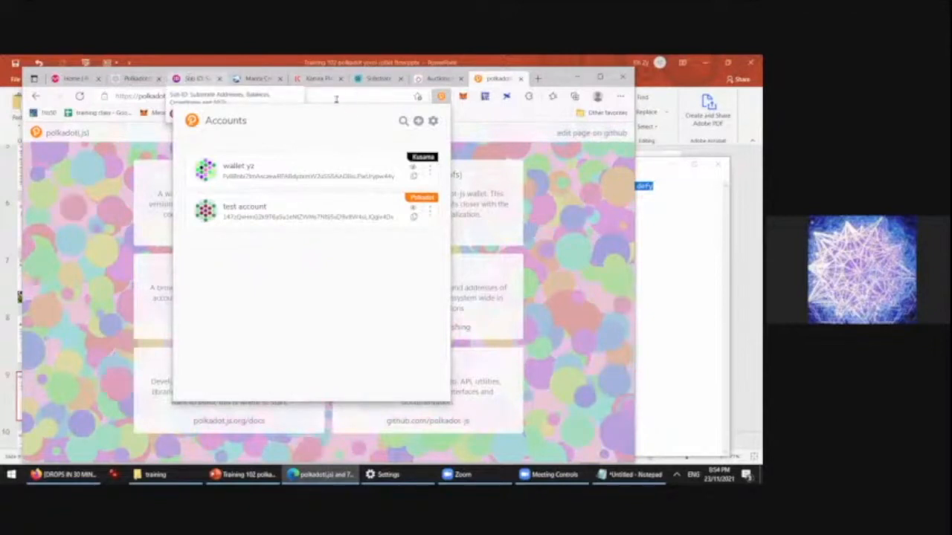
- Switch to the Sub ID page and copy the test account's address from the wallet extension
left_click(197, 79)
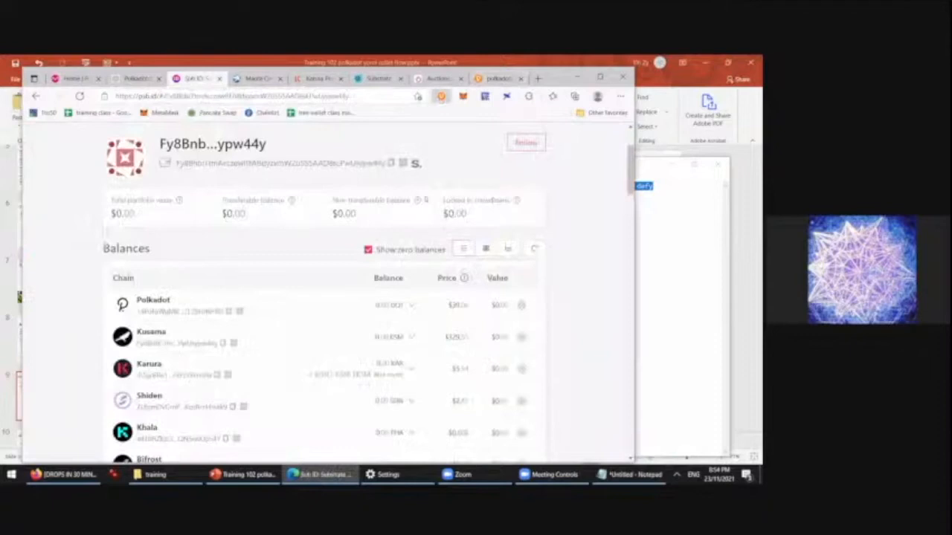
left_click(441, 96)
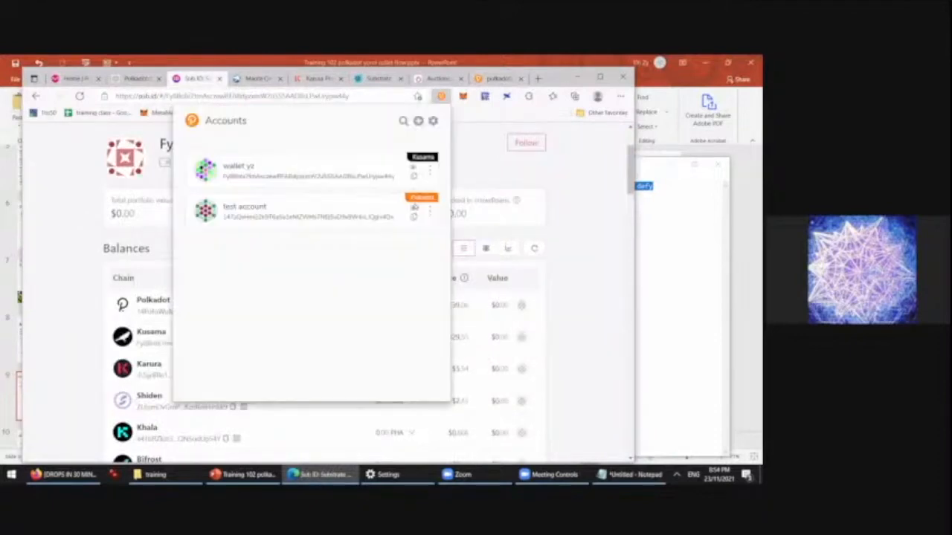
left_click(414, 218)
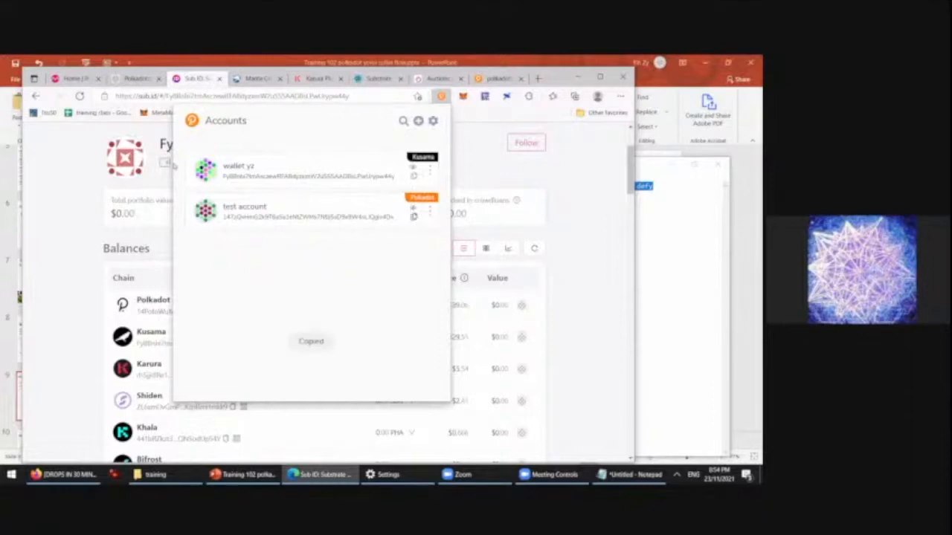
key("Escape")
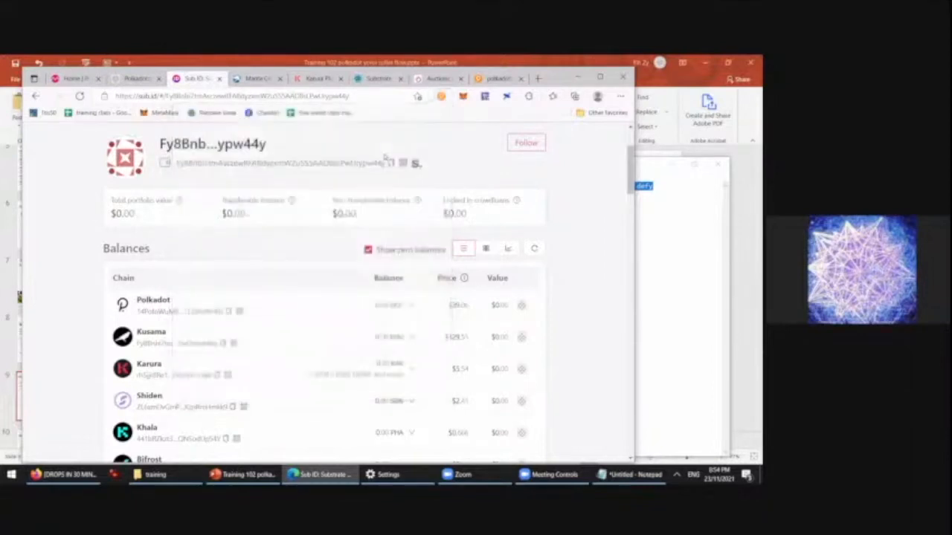
- Search Sub ID for the copied test account address and view its portfolio page
scroll(372, 140, "up", 2)
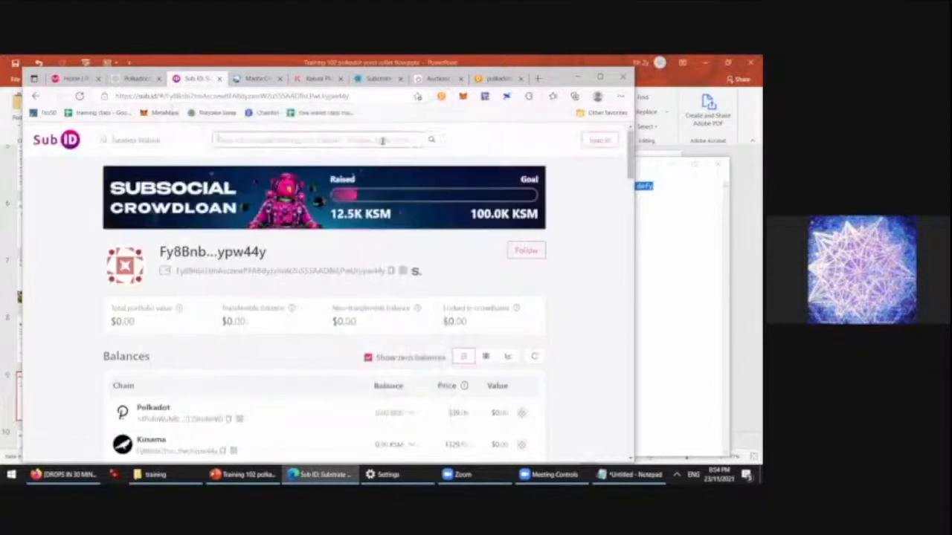
left_click(380, 143)
key("ctrl+v")
left_click(430, 142)
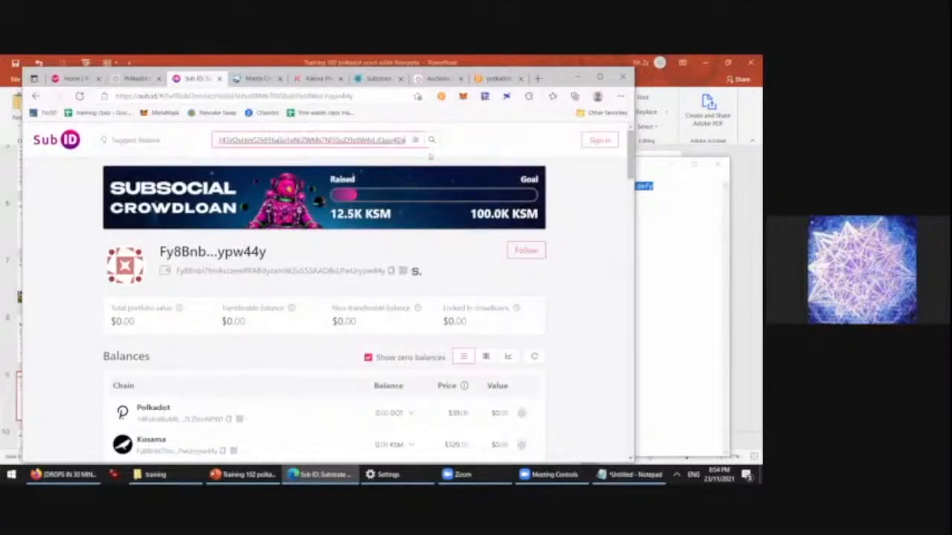
scroll(472, 197, "down", 1)
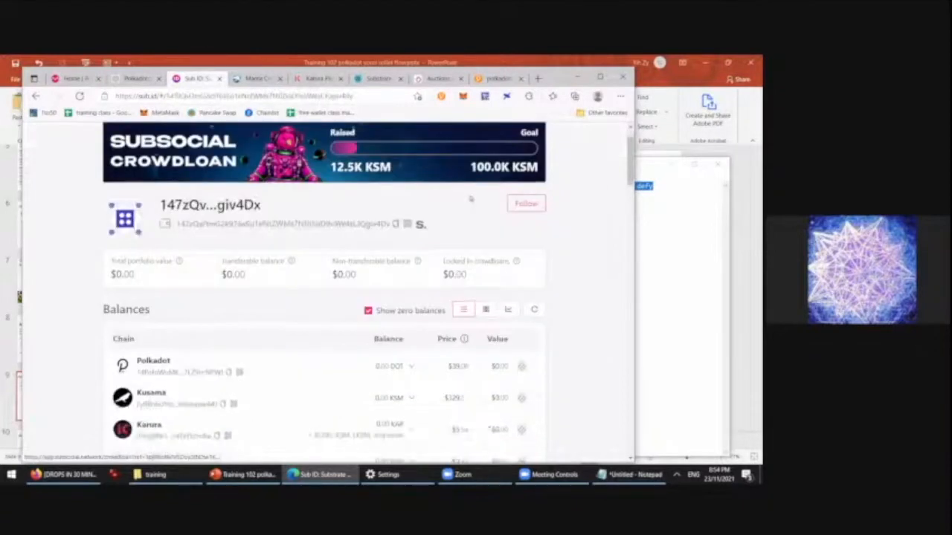
scroll(471, 197, "up", 1)
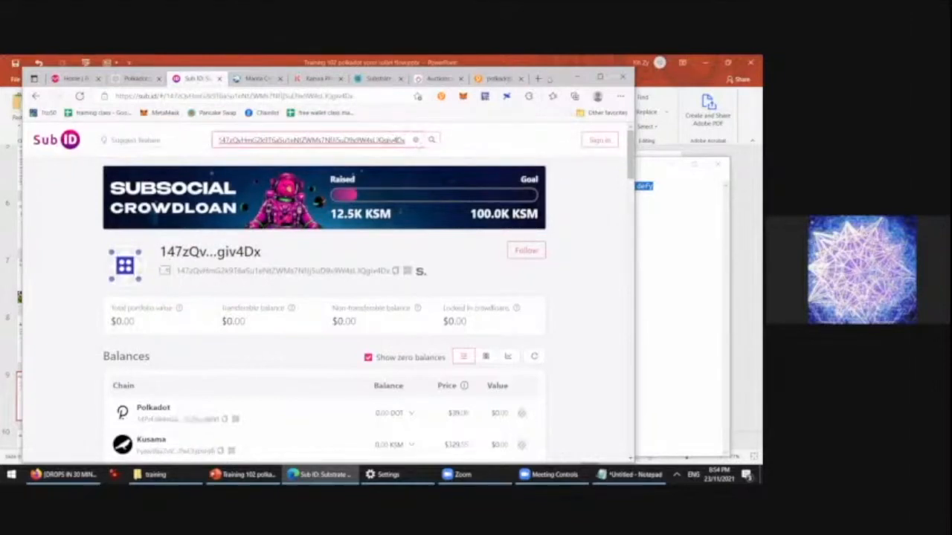
- Clear the Sub ID search, paste the test account address again and examine the per-chain balances
left_click(420, 140)
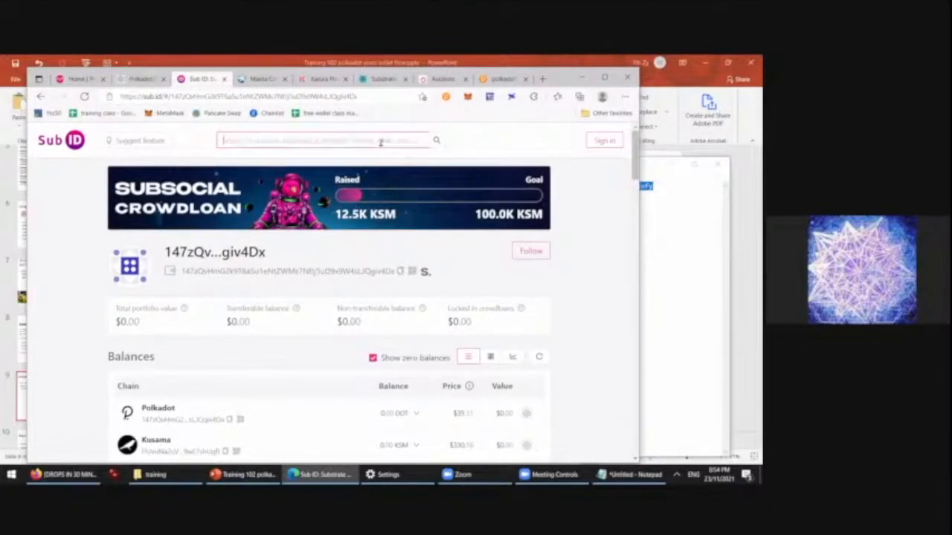
key("ctrl+v")
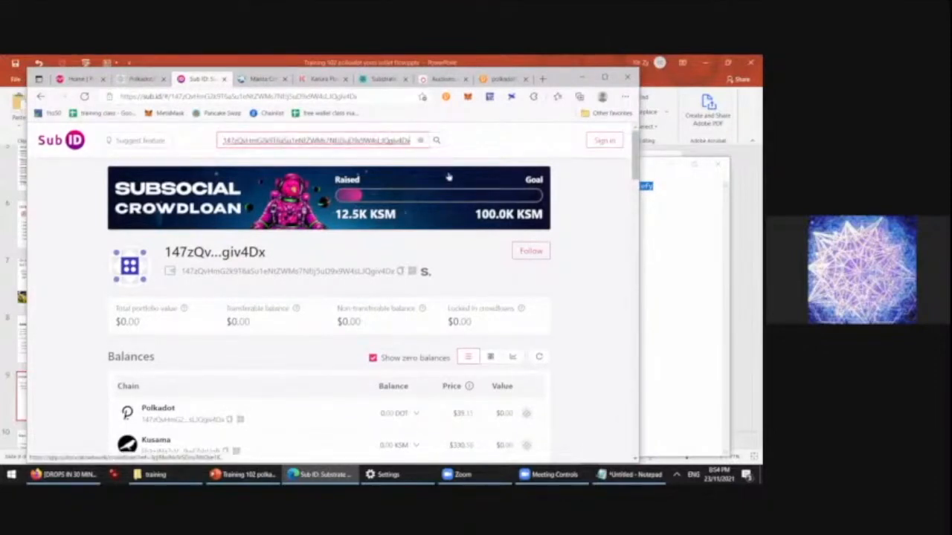
scroll(439, 173, "down", 1)
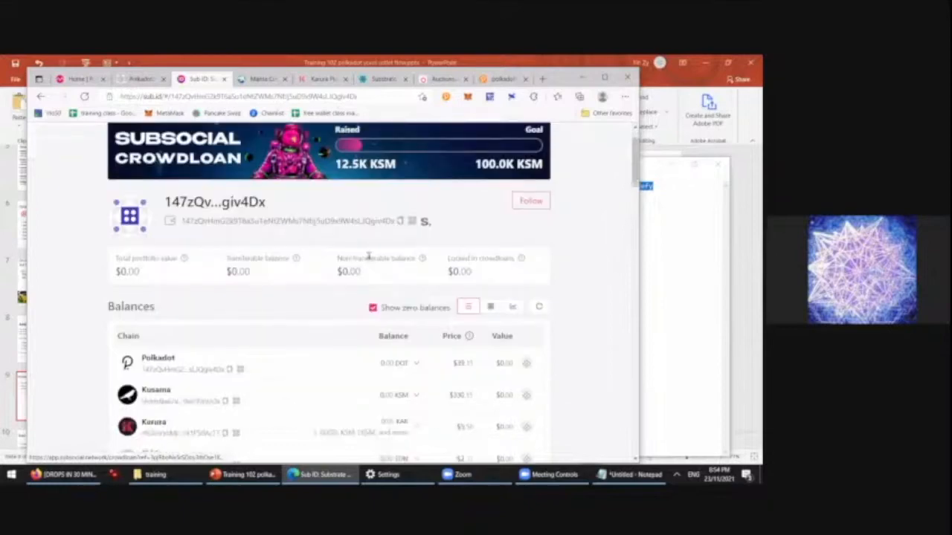
- Compare the test account's addresses listed for Polkadot, Kusama, Karura and the other chains in the Sub ID balances table
scroll(357, 292, "down", 4)
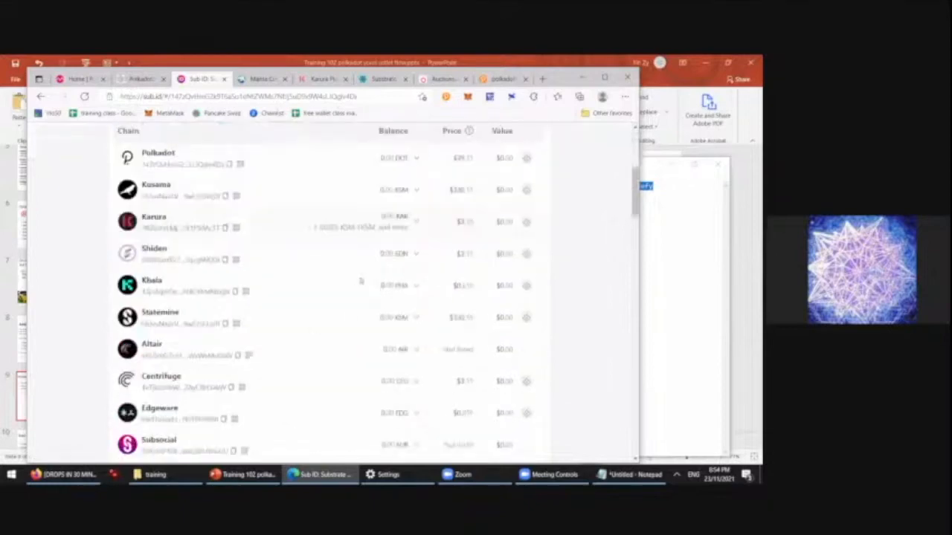
scroll(356, 283, "up", 4)
scroll(342, 275, "down", 2)
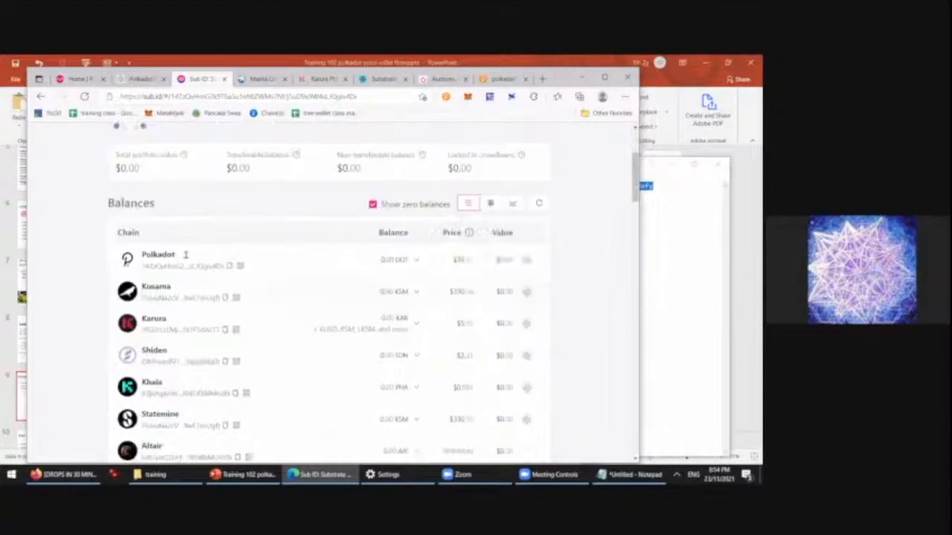
scroll(185, 253, "up", 3)
left_click_drag(260, 257, 176, 254)
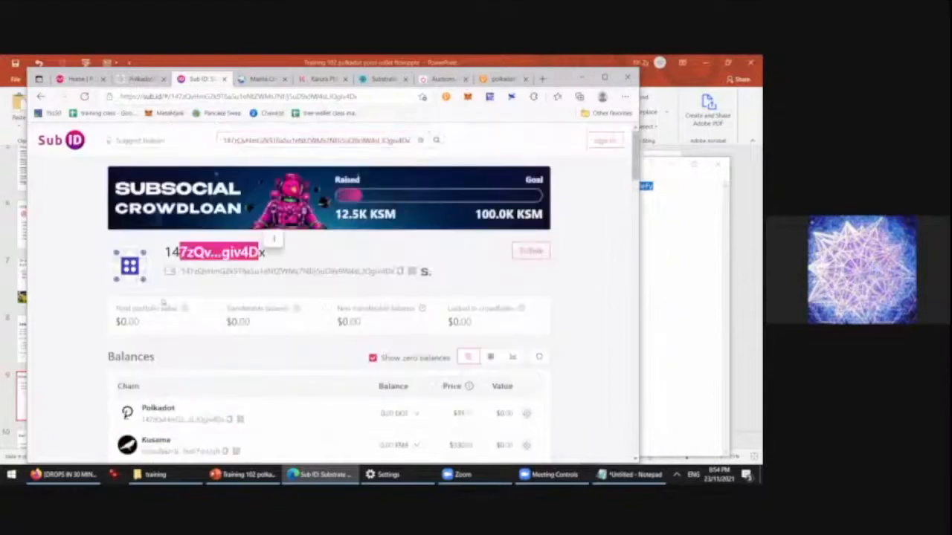
scroll(160, 301, "down", 3)
left_click(156, 269)
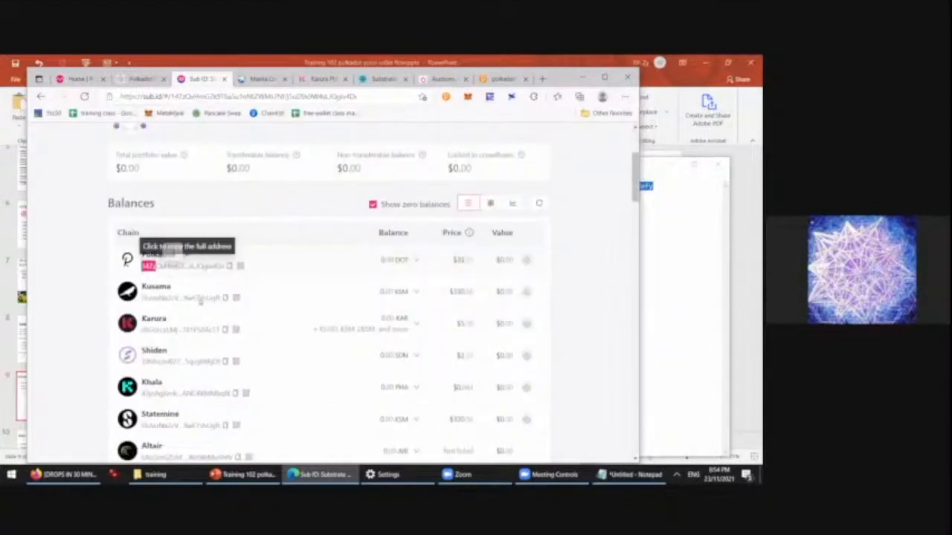
scroll(197, 301, "down", 1)
scroll(185, 279, "down", 1)
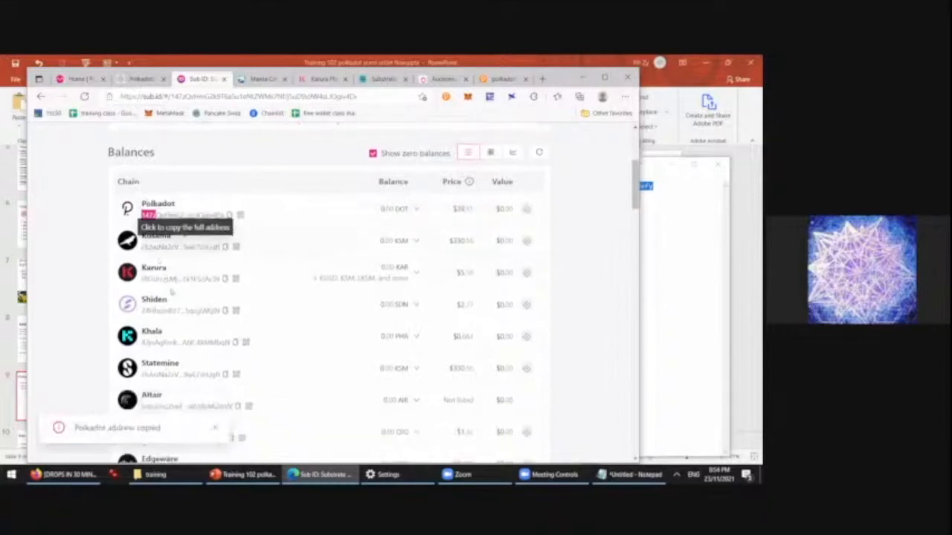
scroll(170, 294, "down", 2)
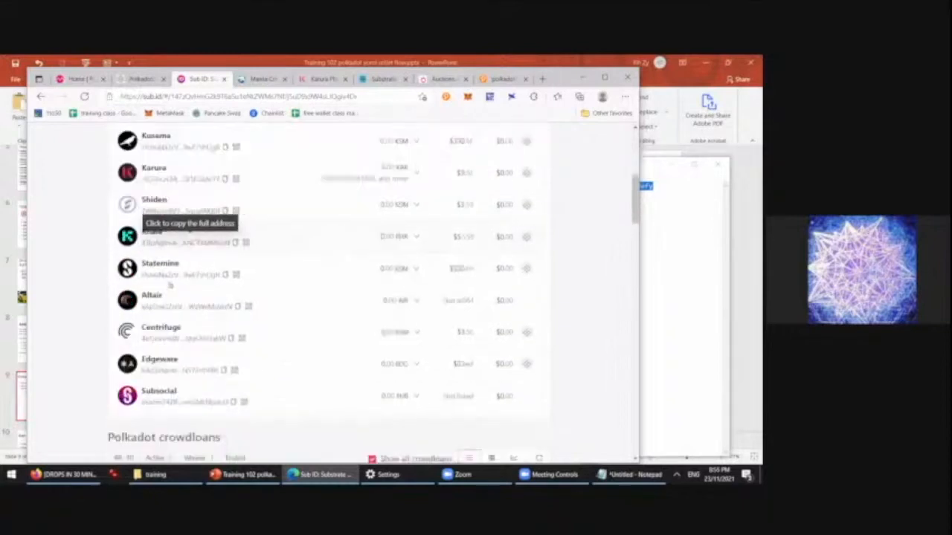
scroll(170, 285, "up", 1)
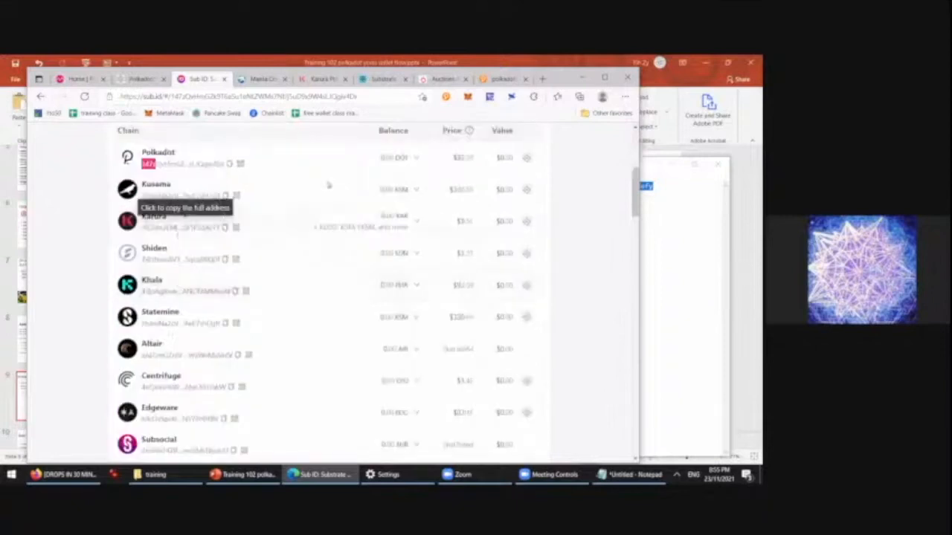
scroll(402, 153, "up", 4)
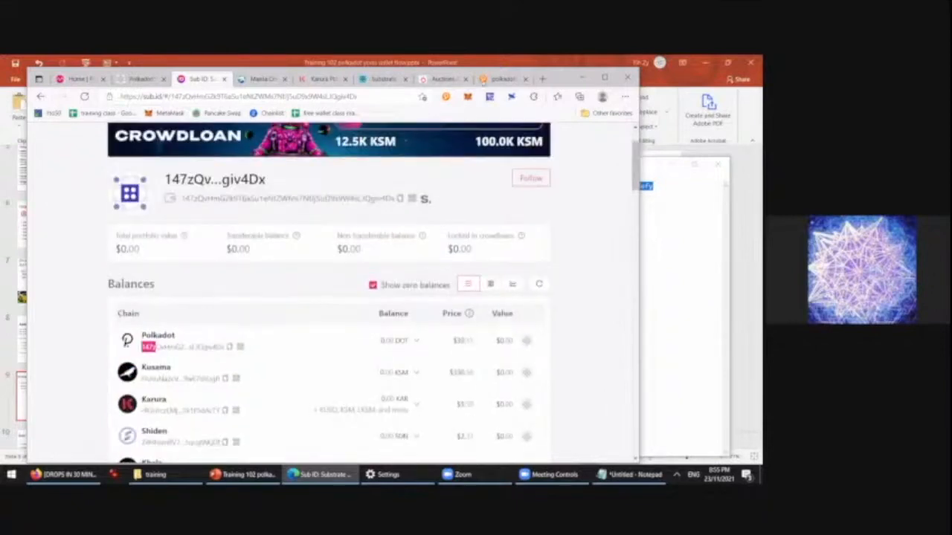
- Close the polkadot.js.org page and review the networks offered for the test account in the wallet extension
left_click(500, 79)
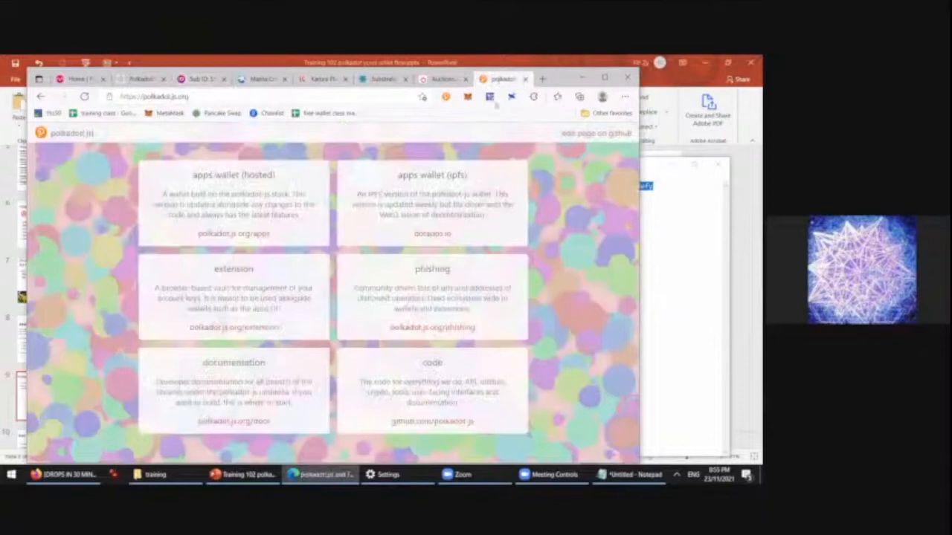
left_click(525, 79)
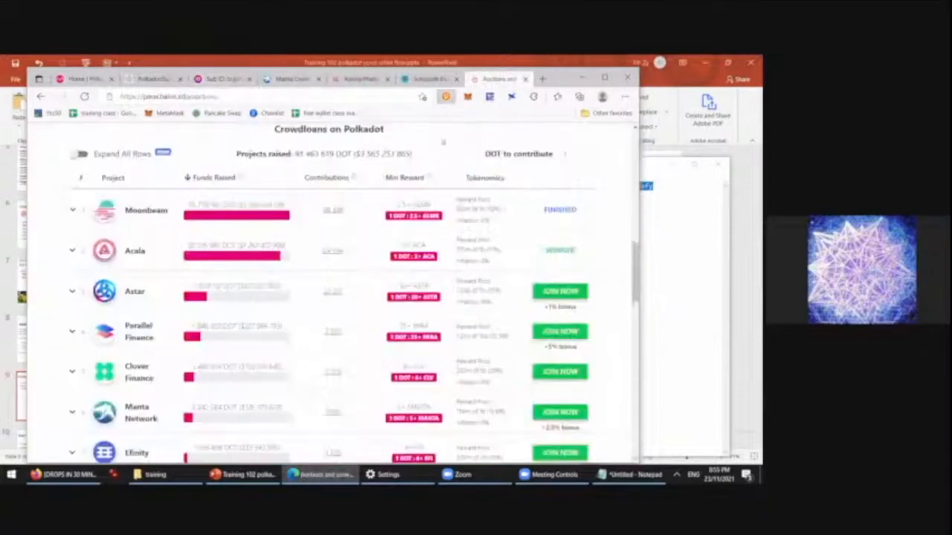
left_click(445, 97)
left_click(434, 171)
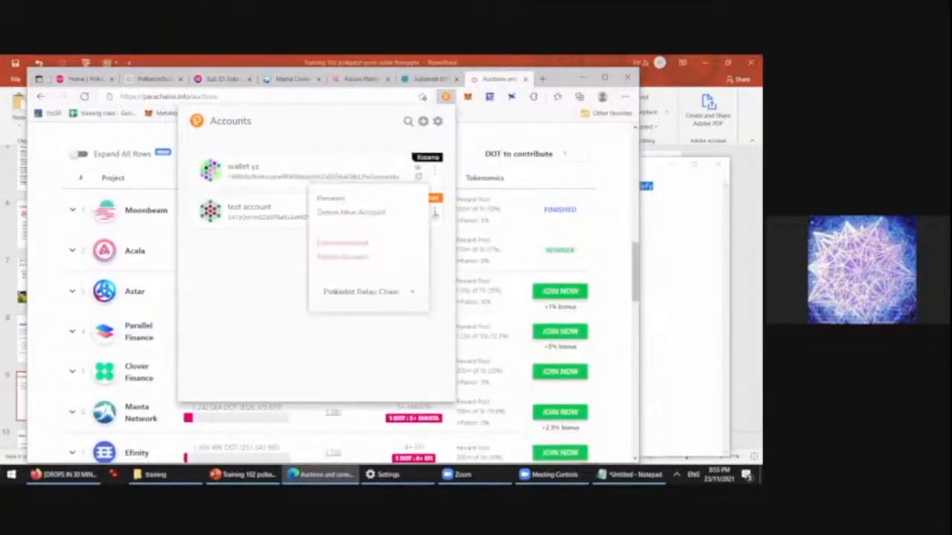
left_click(391, 295)
scroll(342, 261, "down", 1)
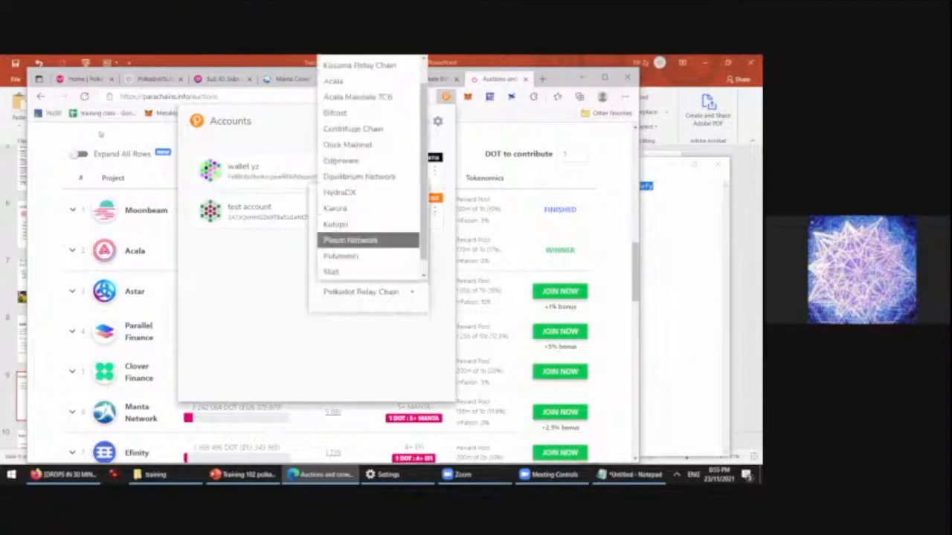
left_click(108, 129)
- Switch to the Polkadot/Substrate apps page, highlight its web address and connect to Kusama via the Parity node
left_click(153, 79)
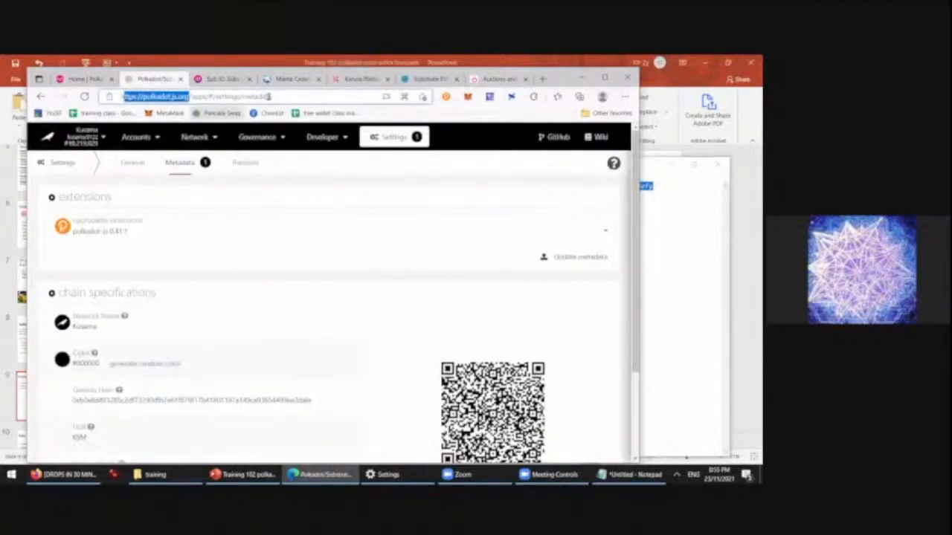
left_click_drag(273, 96, 111, 97)
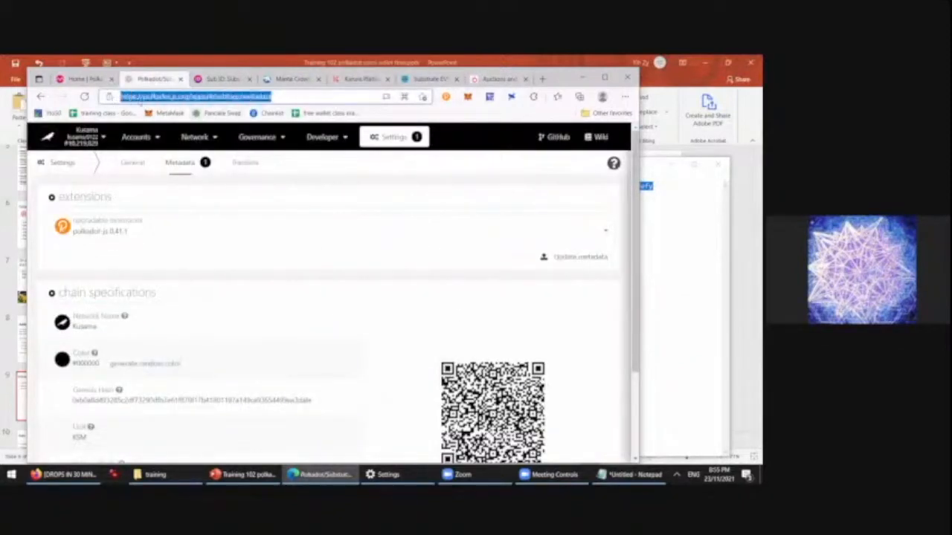
left_click(290, 97)
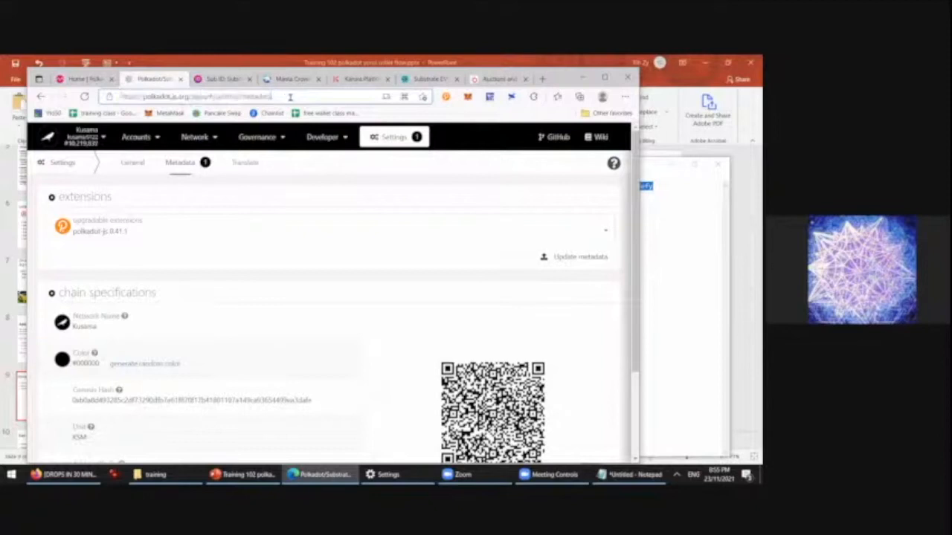
left_click_drag(291, 97, 126, 101)
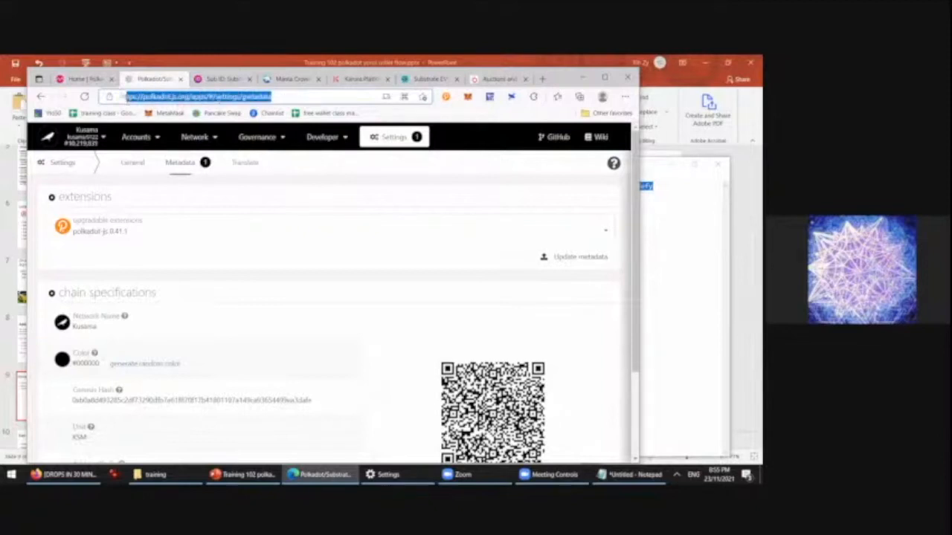
left_click(285, 95)
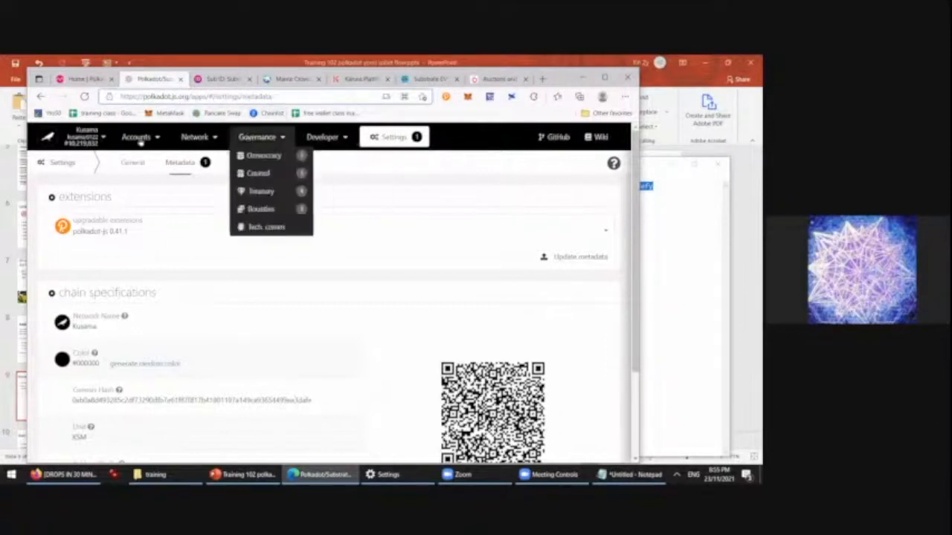
left_click(88, 141)
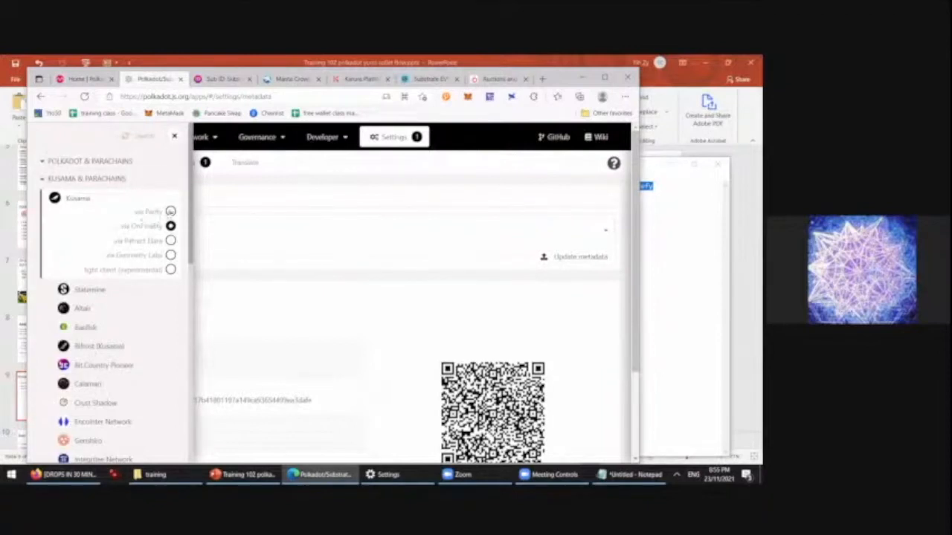
left_click(170, 212)
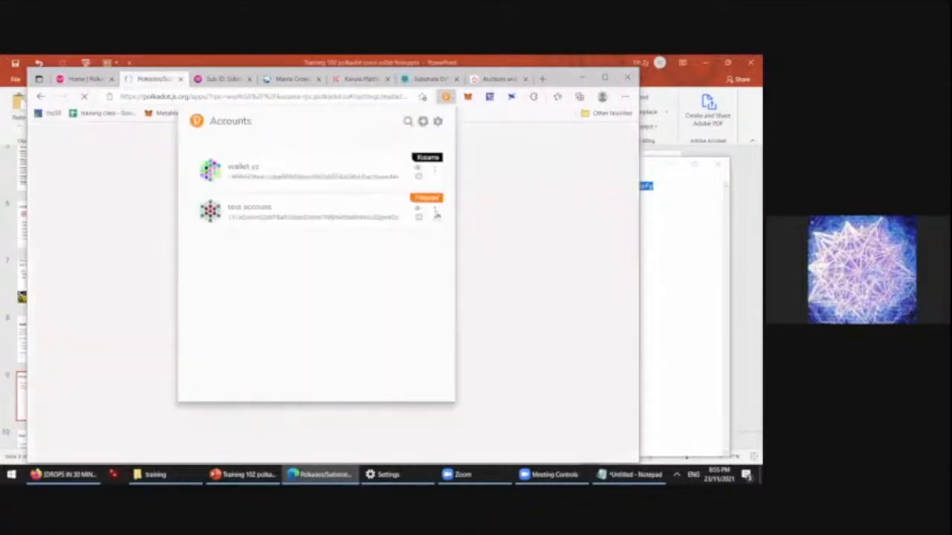
- Change the test account's allowed network to Kusama Relay Chain in the wallet extension
left_click(435, 211)
left_click(405, 291)
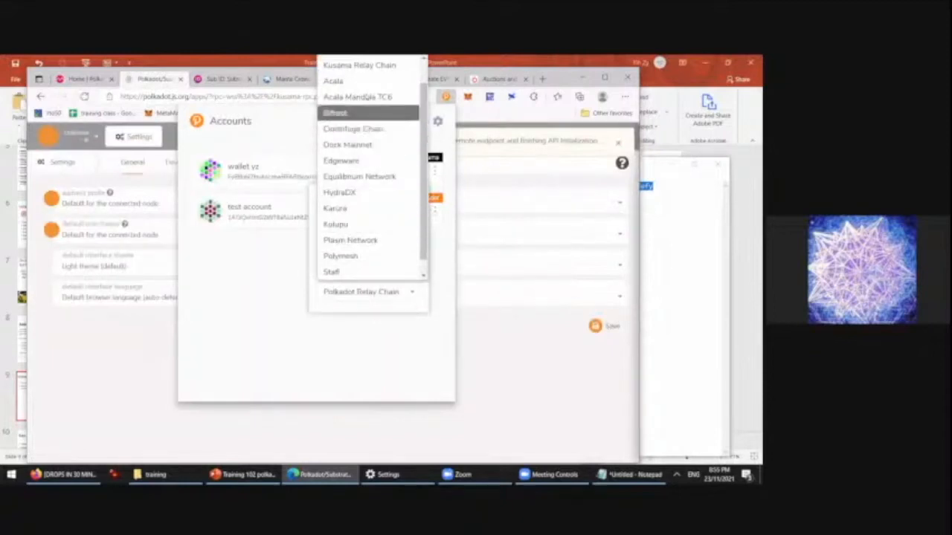
scroll(357, 110, "up", 1)
left_click(359, 96)
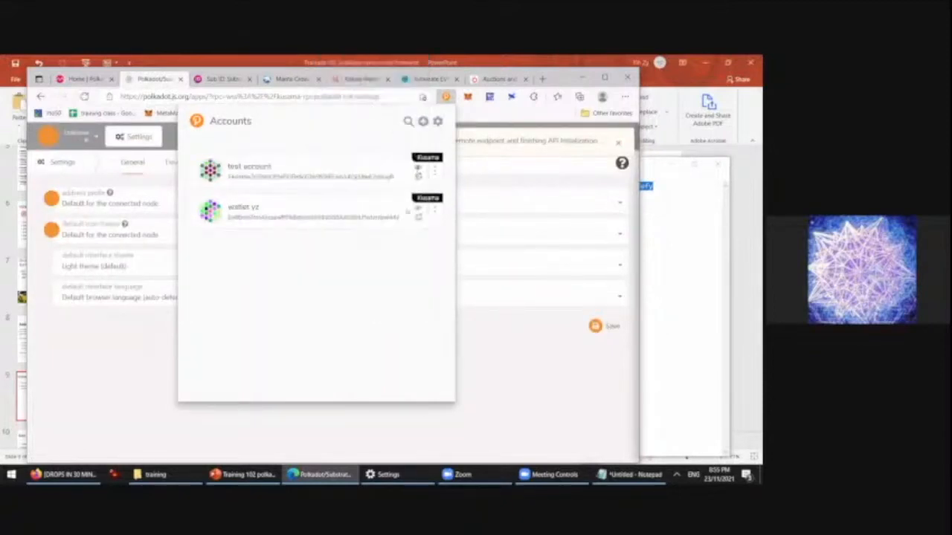
left_click(129, 182)
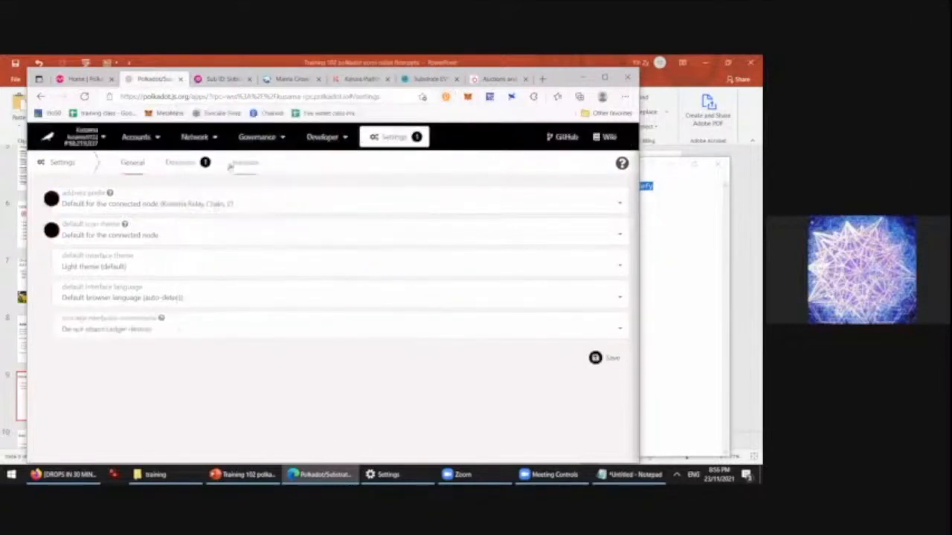
- Update the wallet extension's Kusama metadata from the metadata settings and approve the update request
left_click(186, 168)
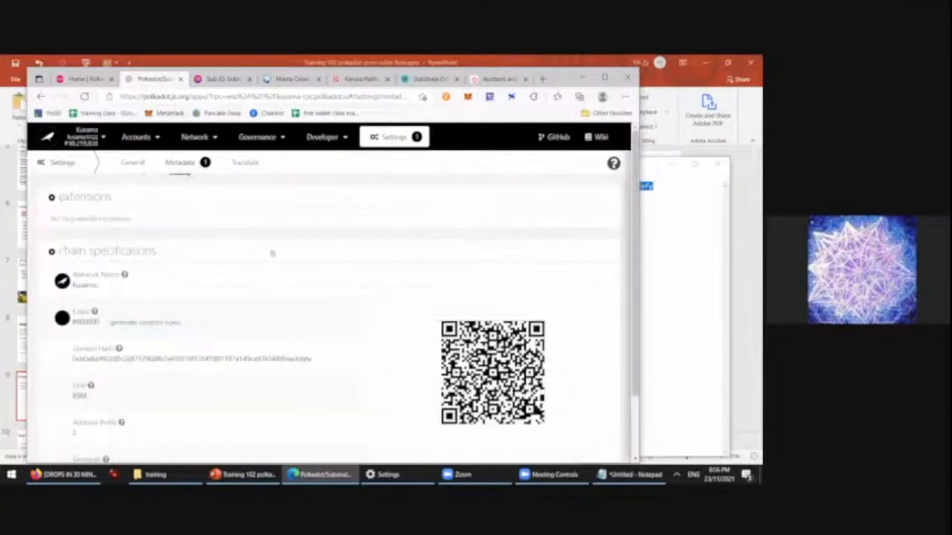
scroll(397, 334, "down", 2)
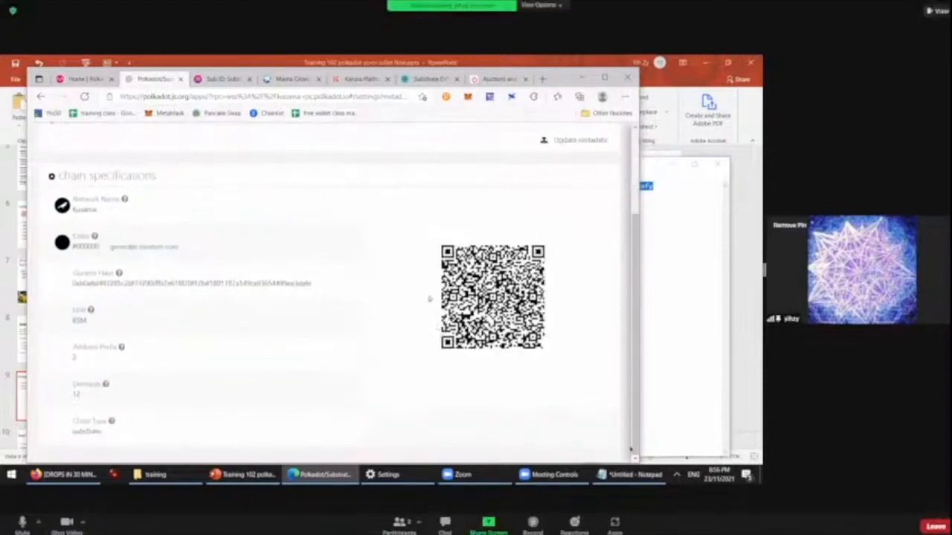
scroll(629, 437, "up", 1)
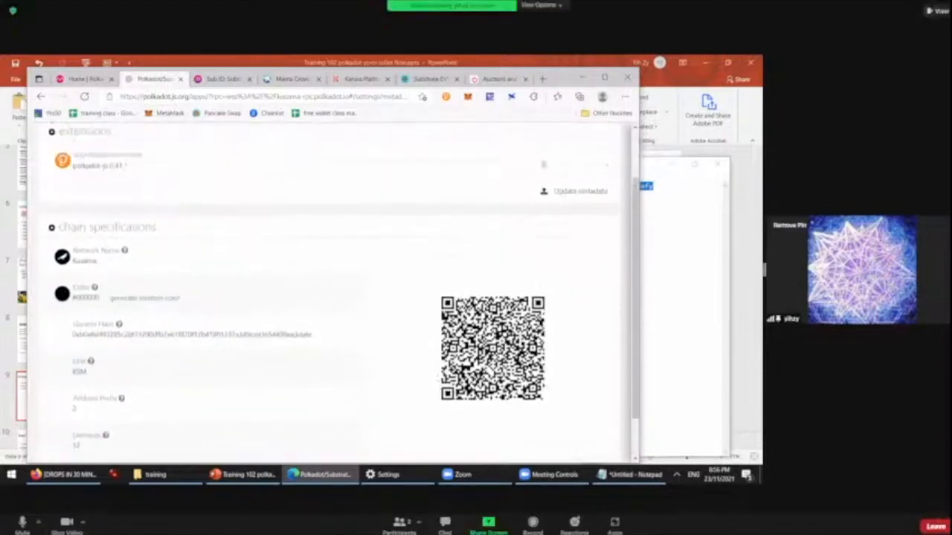
left_click(573, 191)
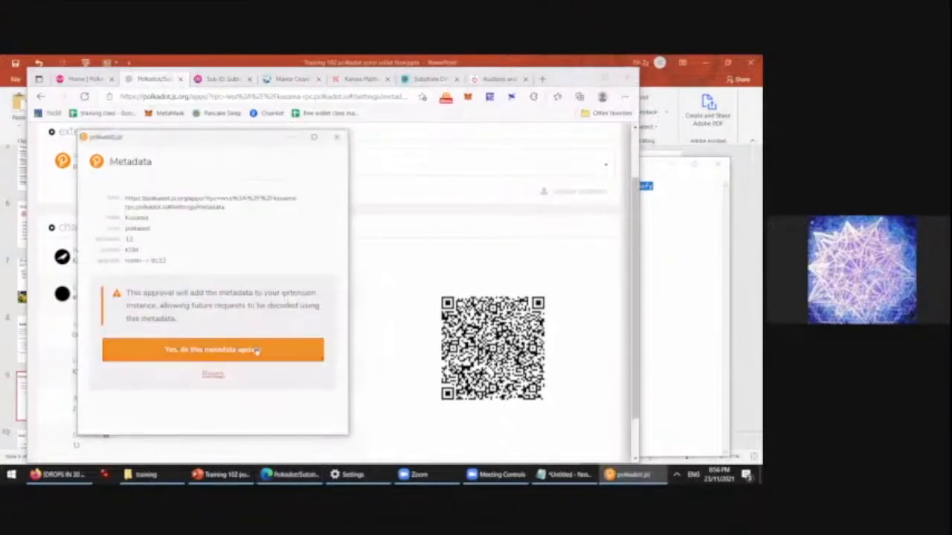
left_click(258, 350)
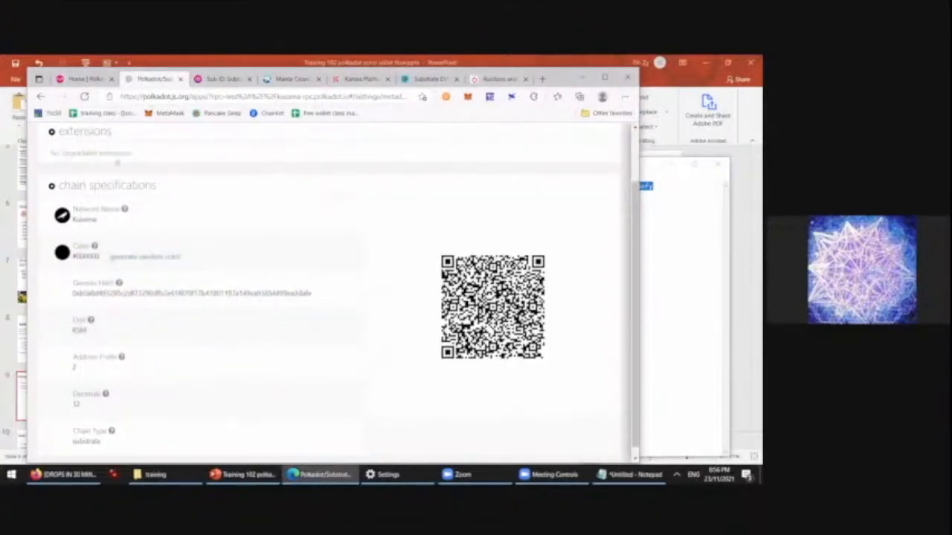
- Open the list of own accounts and check the selected Kusama node in the network selector
scroll(116, 162, "up", 2)
mouse_move(136, 145)
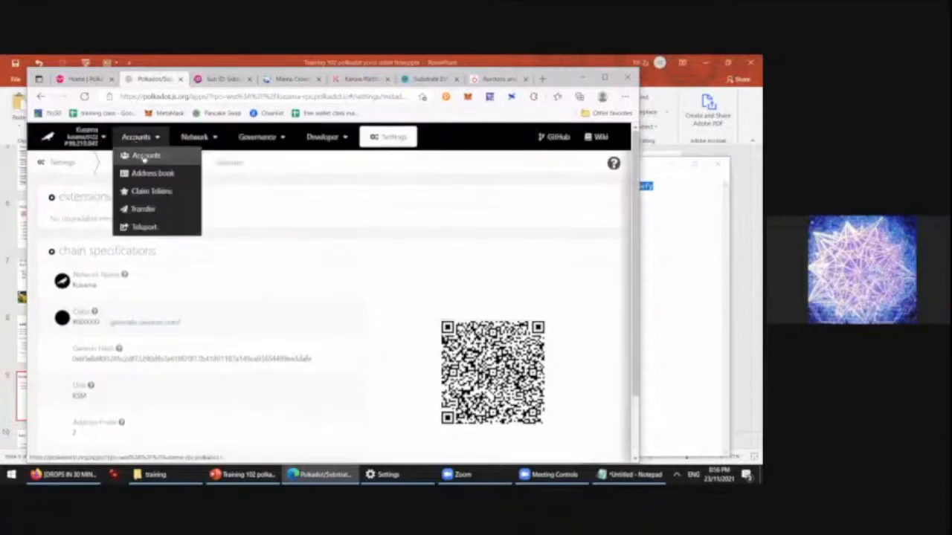
left_click(145, 157)
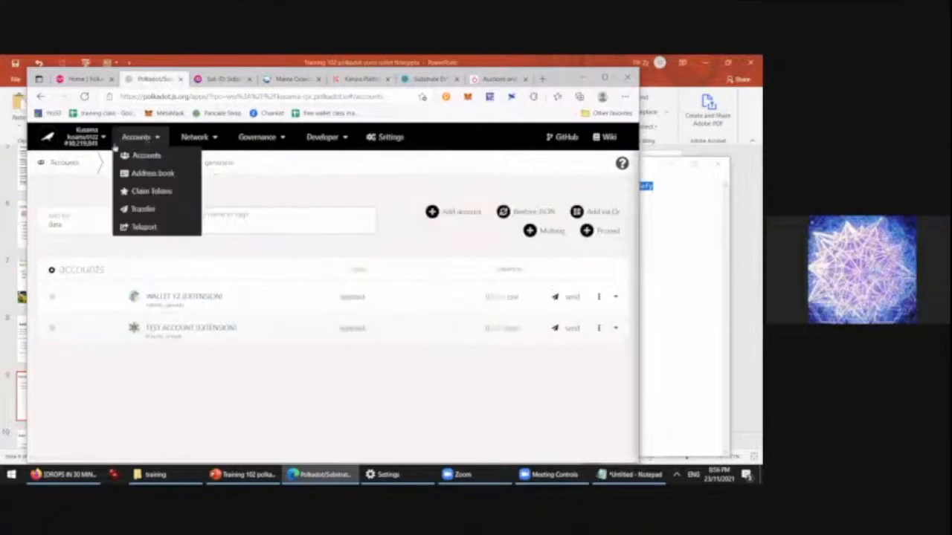
left_click(87, 142)
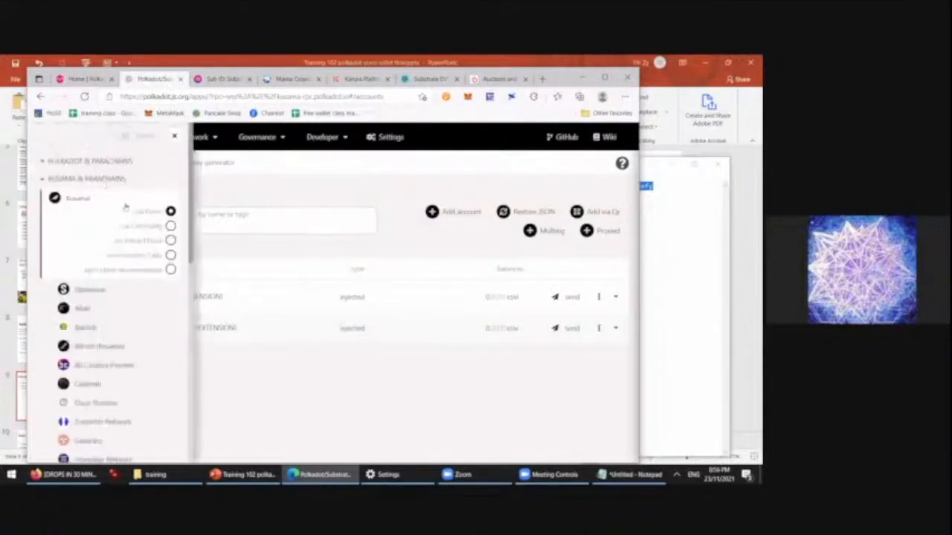
left_click(174, 137)
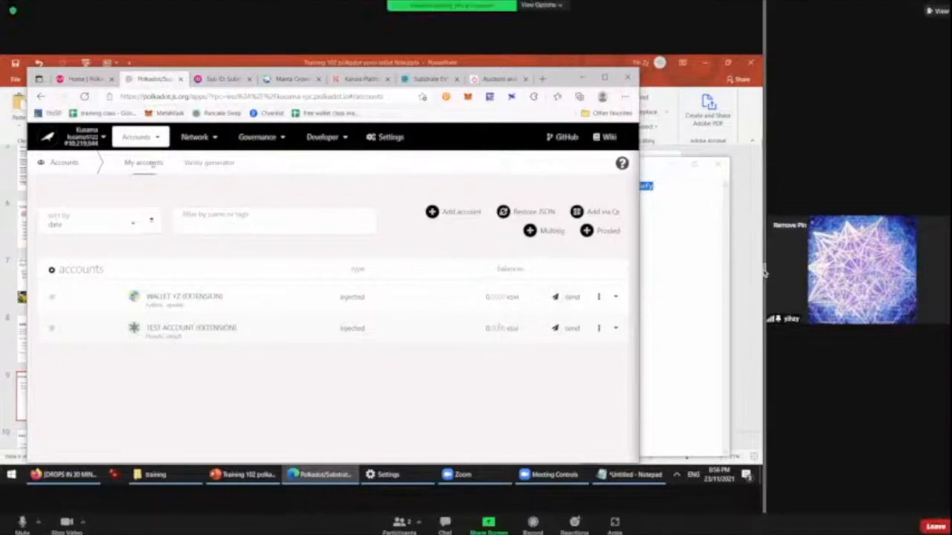
- Open the vanity generator, set the search text to "yz" and start generating matching addresses
left_click_drag(765, 272, 934, 268)
left_click(236, 159)
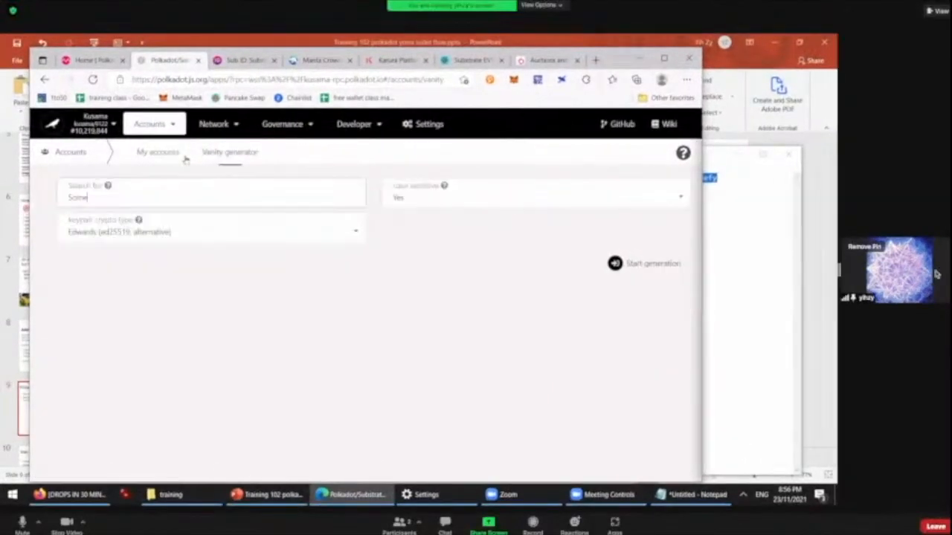
left_click_drag(147, 206, 68, 199)
key("BackSpace")
type("Bni")
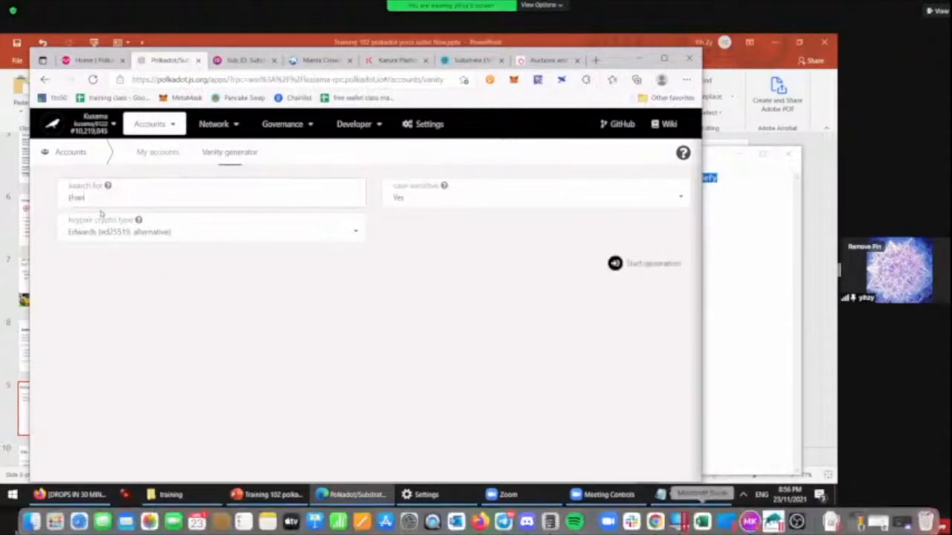
key("BackSpace")
key("BackSpace")
key("BackSpace")
type("id")
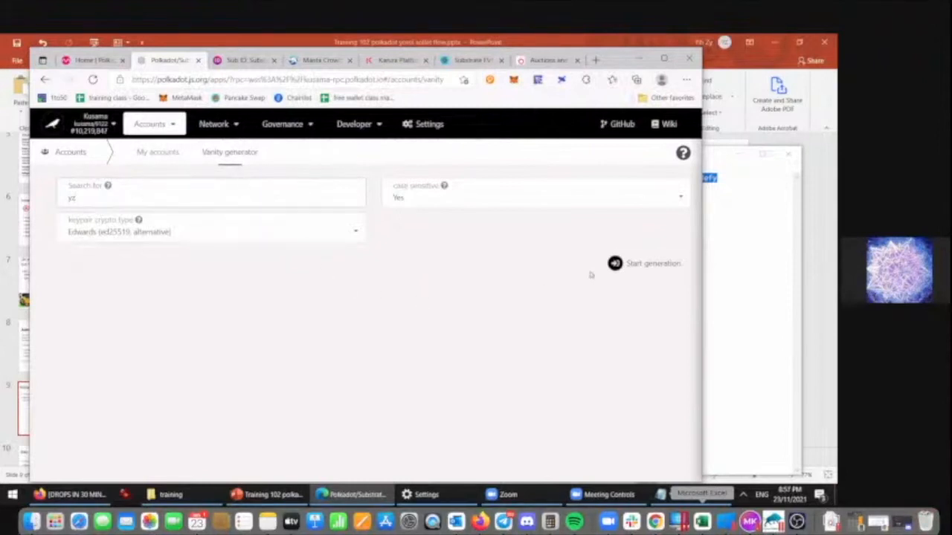
left_click(614, 264)
scroll(483, 293, "down", 1)
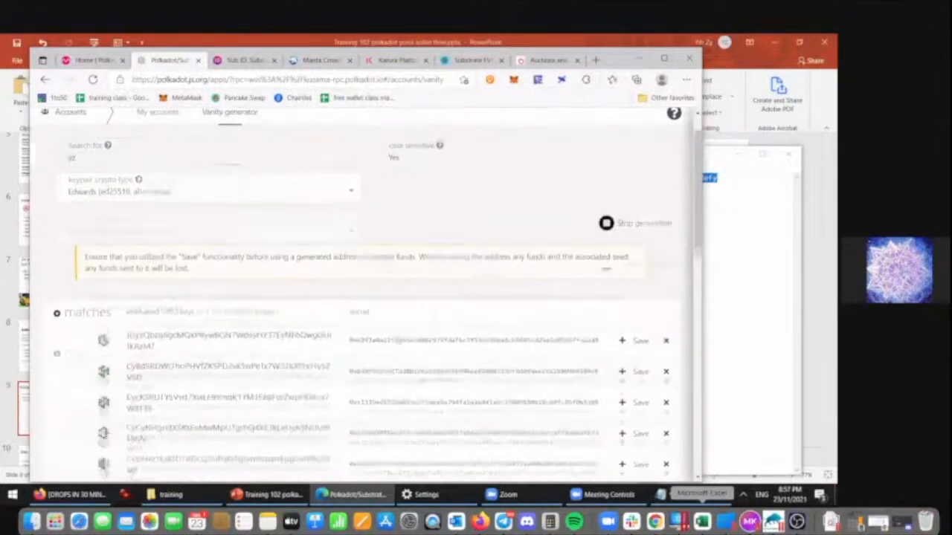
- Stop the vanity address generation and review the addresses matching "yz"
scroll(198, 241, "down", 2)
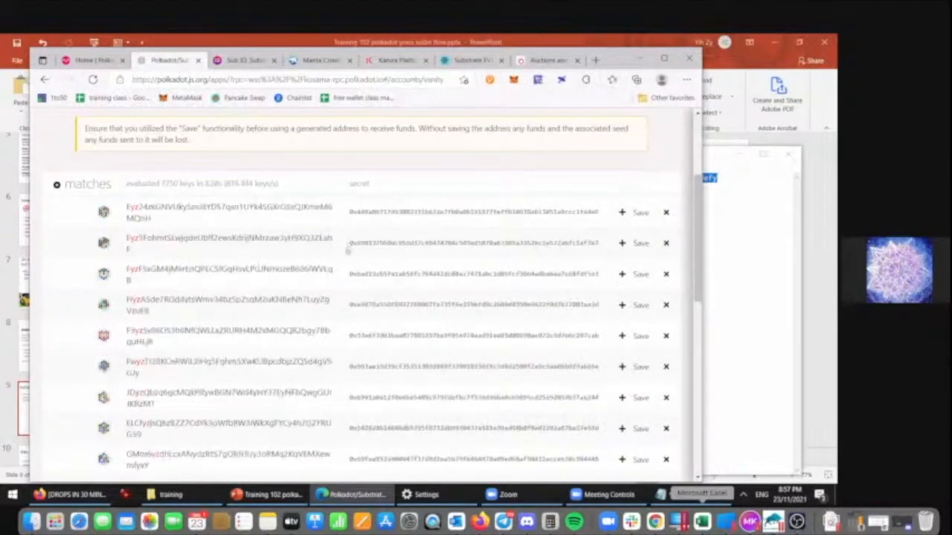
scroll(324, 232, "up", 1)
scroll(324, 232, "up", 1)
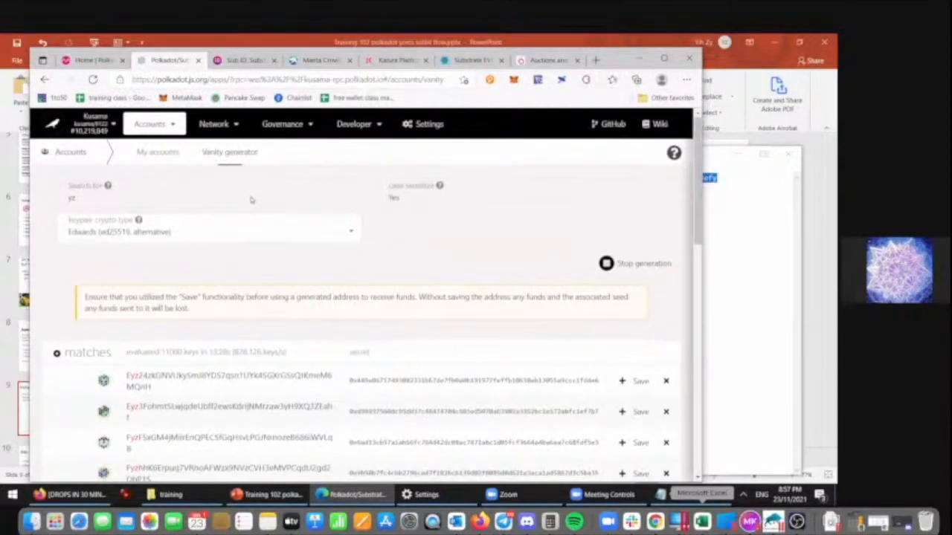
left_click(635, 263)
scroll(525, 277, "down", 5)
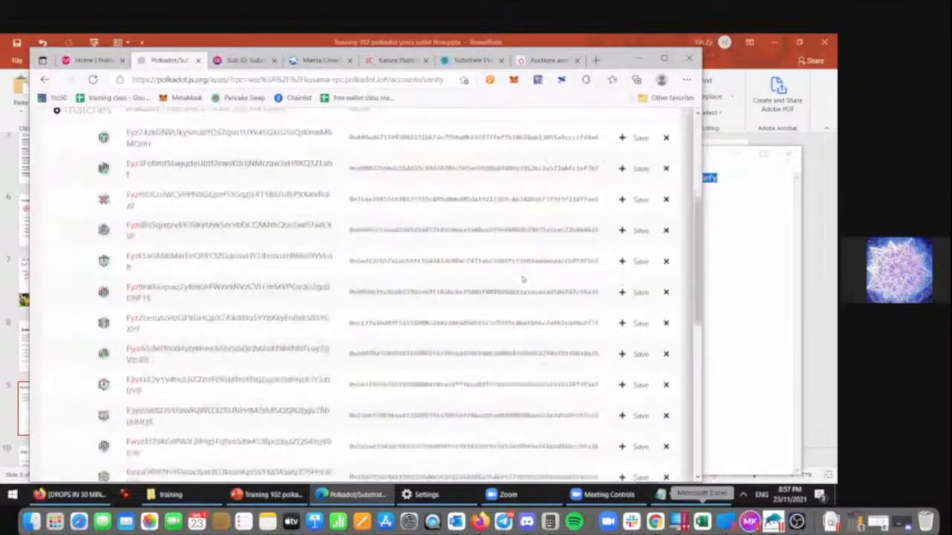
scroll(223, 235, "up", 5)
scroll(156, 246, "down", 4)
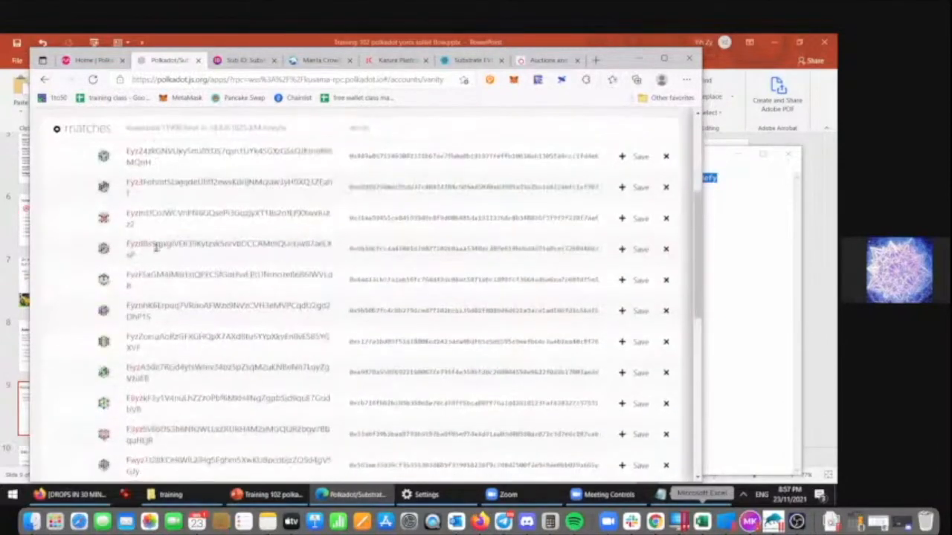
scroll(155, 399, "down", 1)
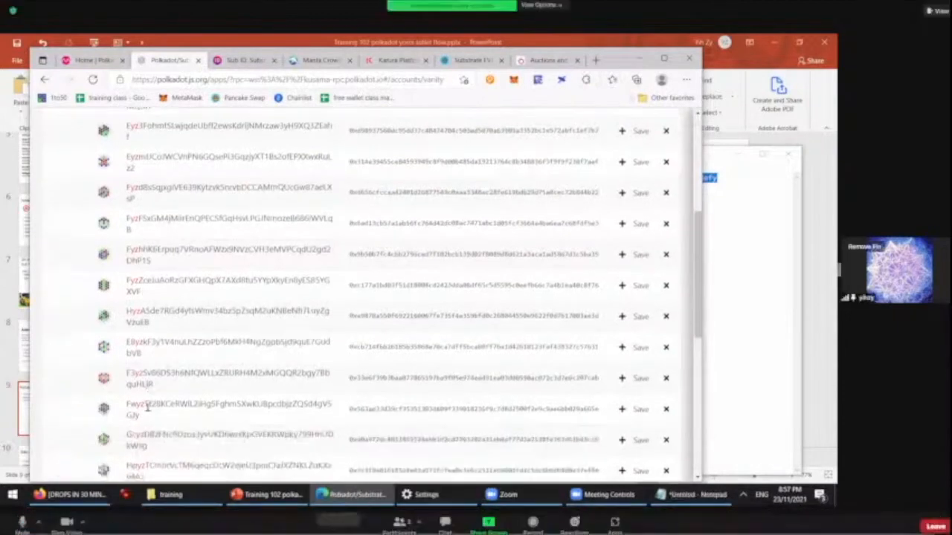
scroll(196, 162, "up", 5)
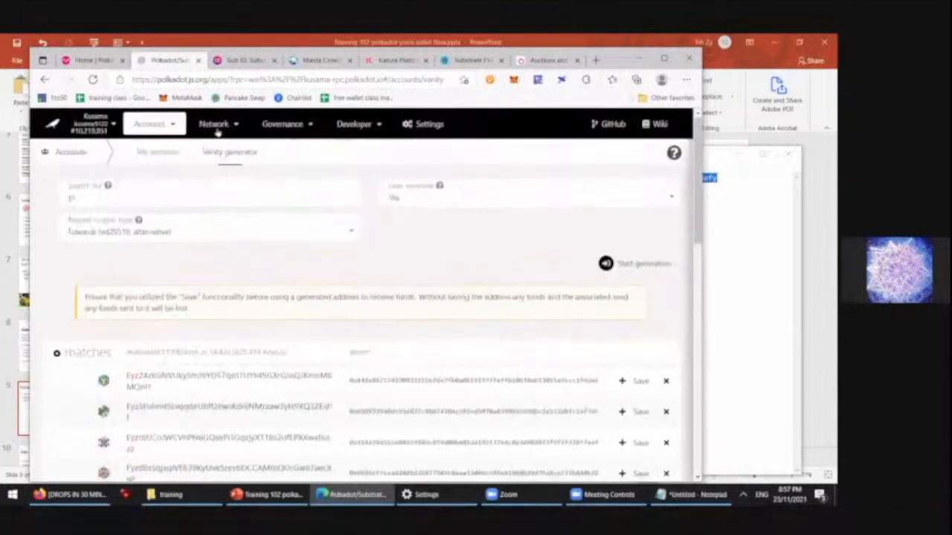
- Open the crowdloan overview of the Kusama parachains, widen the browser window and look through the ongoing crowdloans
mouse_move(214, 132)
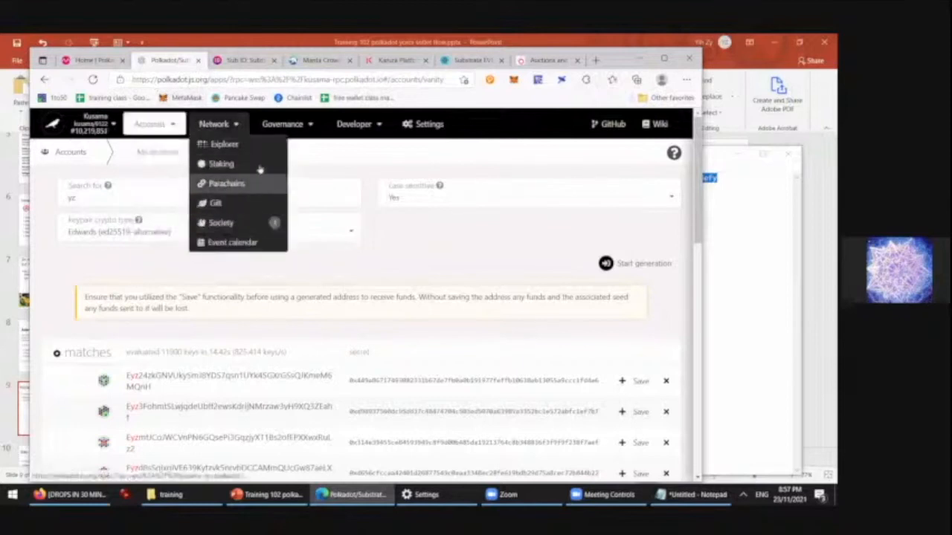
mouse_move(287, 124)
left_click(230, 186)
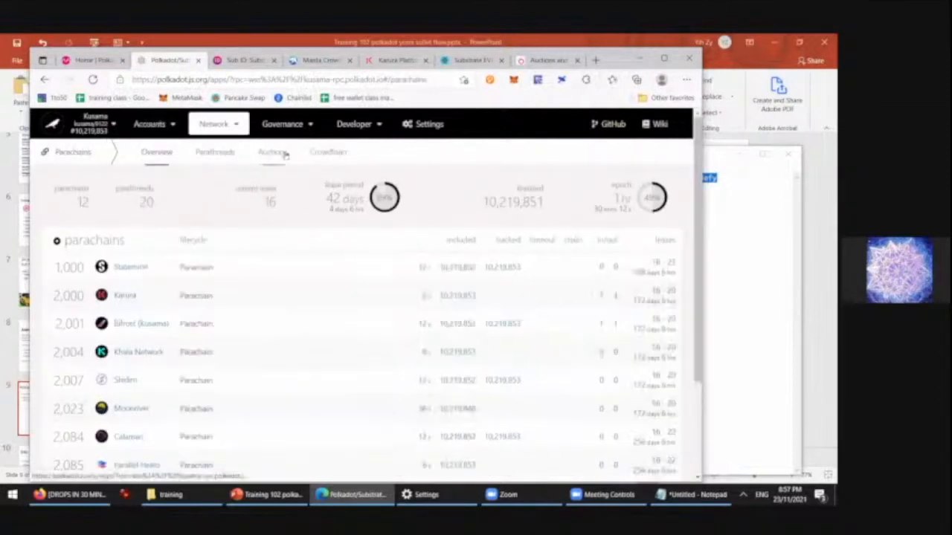
left_click(329, 153)
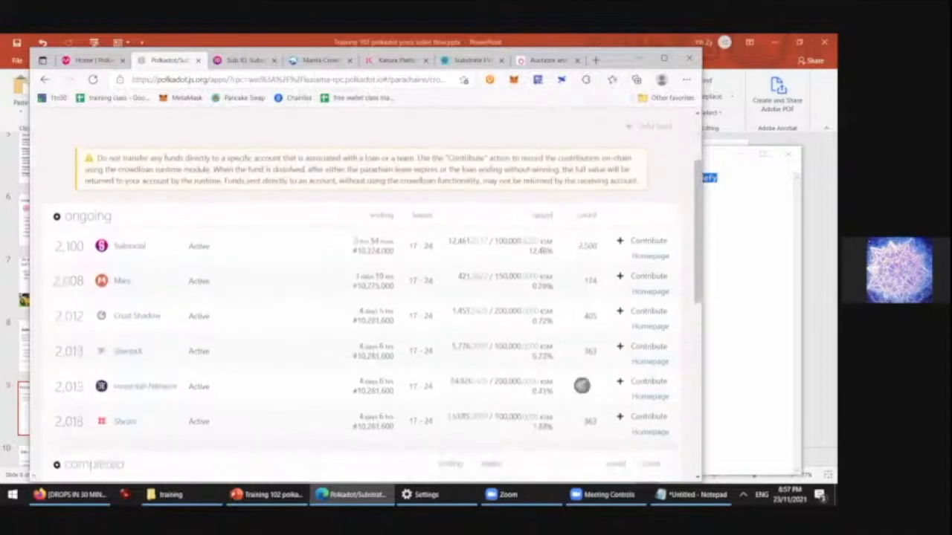
scroll(516, 248, "down", 3)
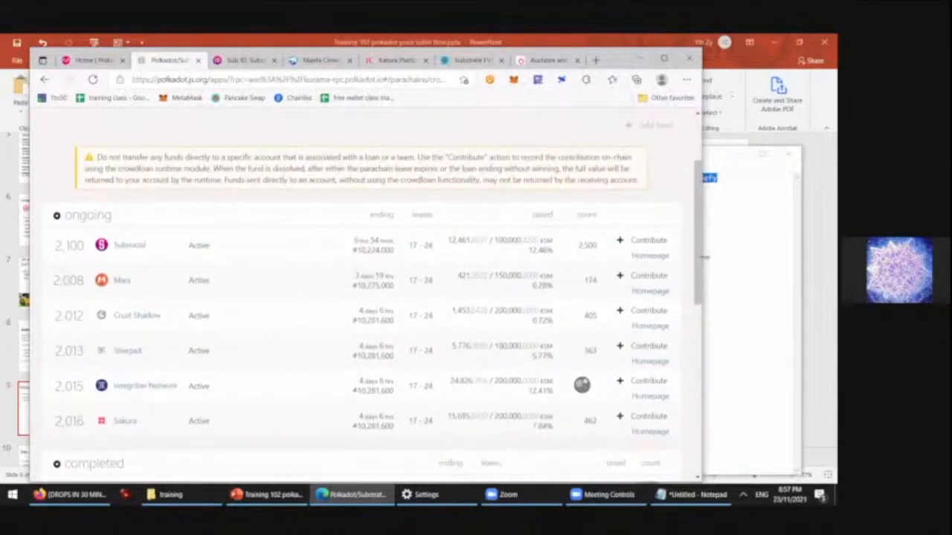
left_click_drag(702, 258, 780, 258)
scroll(389, 318, "down", 1)
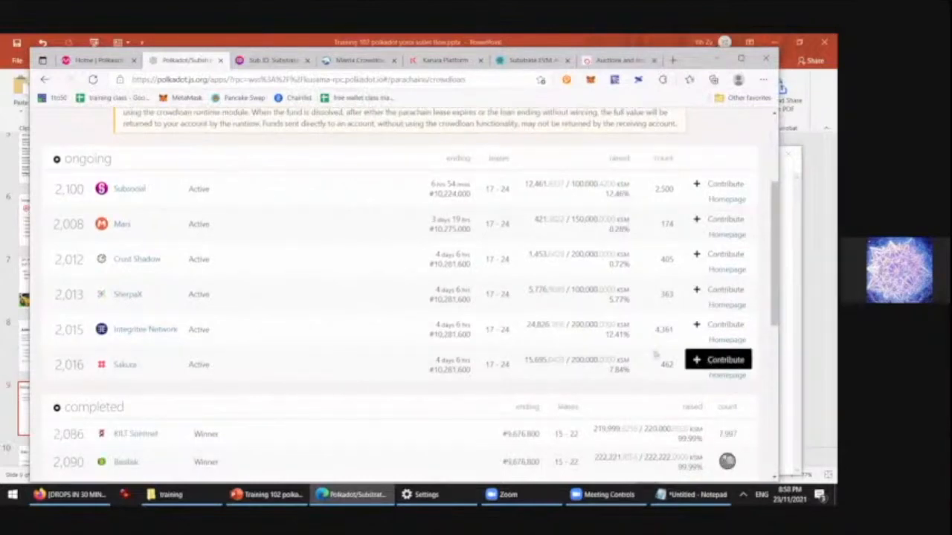
- Open the contribution form of the Sakura crowdloan, check the contribution amount field and close the form
left_click(709, 362)
left_click_drag(172, 226, 120, 227)
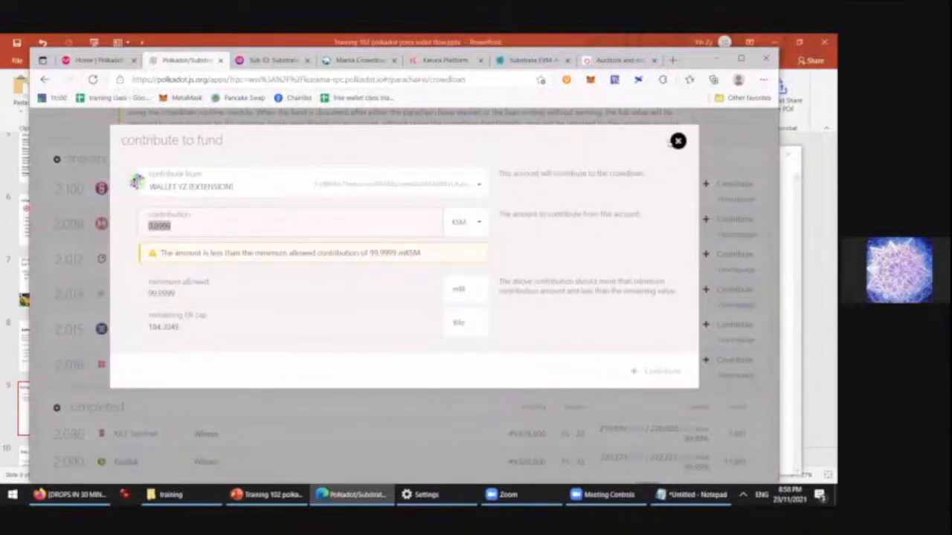
left_click(677, 142)
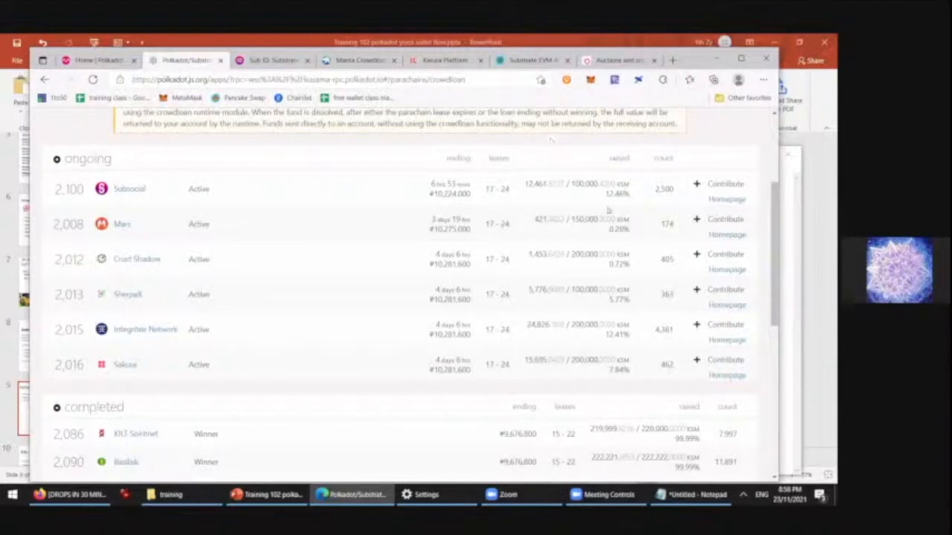
scroll(625, 217, "up", 2)
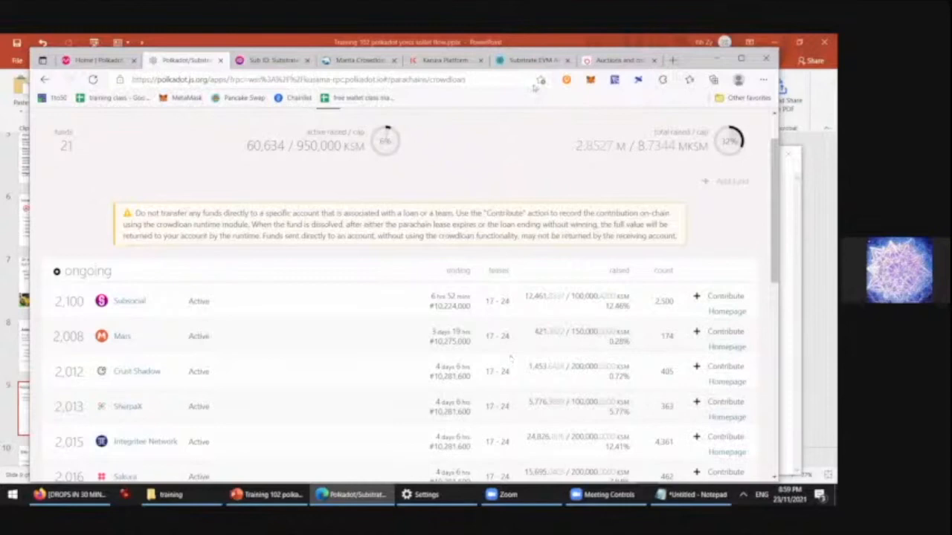
scroll(221, 156, "up", 1)
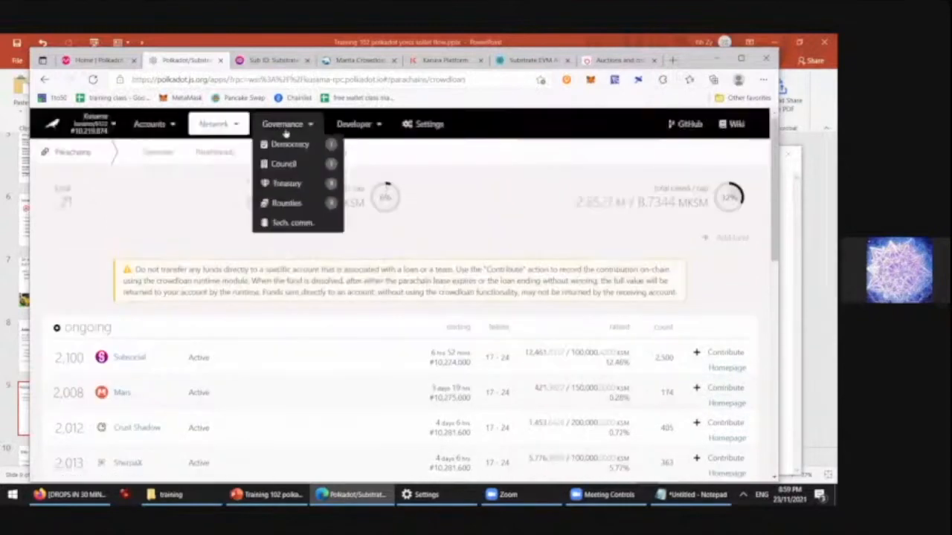
mouse_move(296, 128)
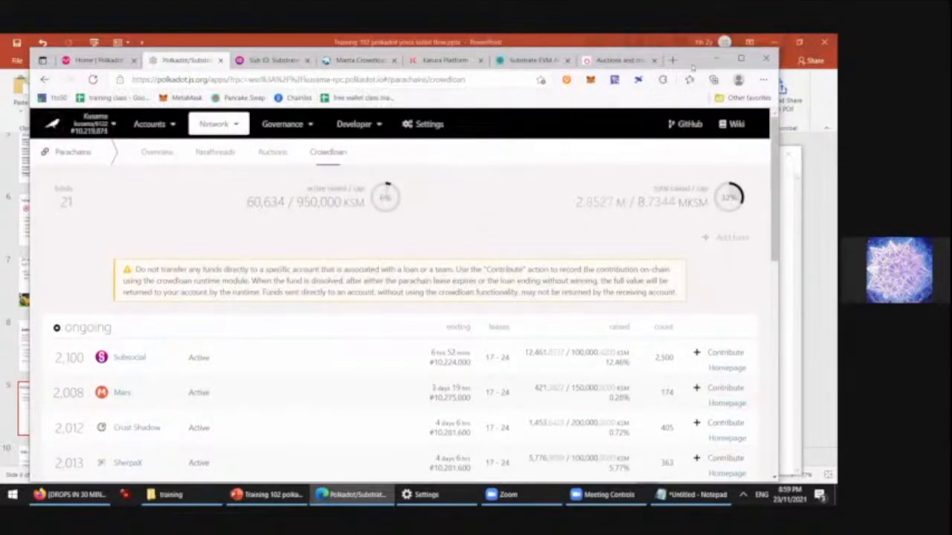
left_click_drag(692, 67, 676, 66)
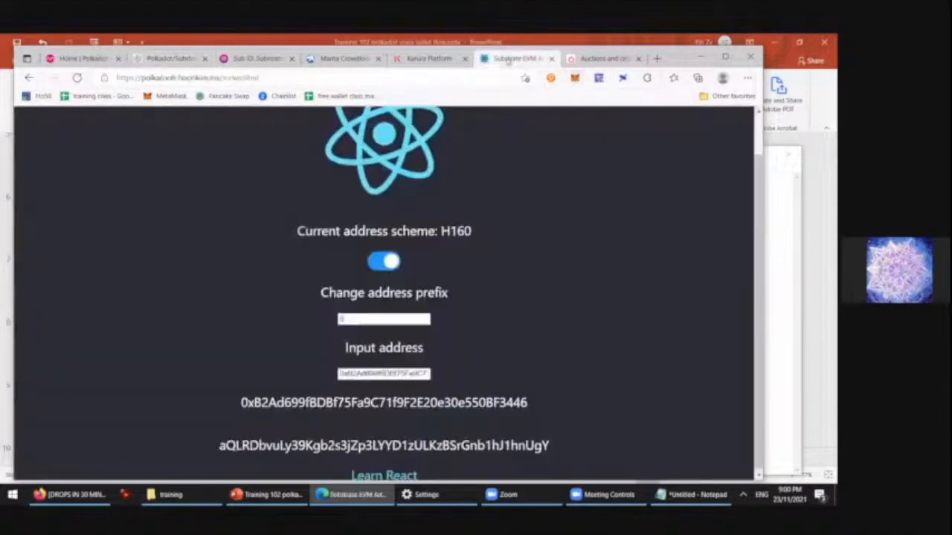
- Switch to the Substrate EVM address converter and compare the H160 input address with its converted Substrate address
left_click(508, 59)
scroll(505, 143, "up", 1)
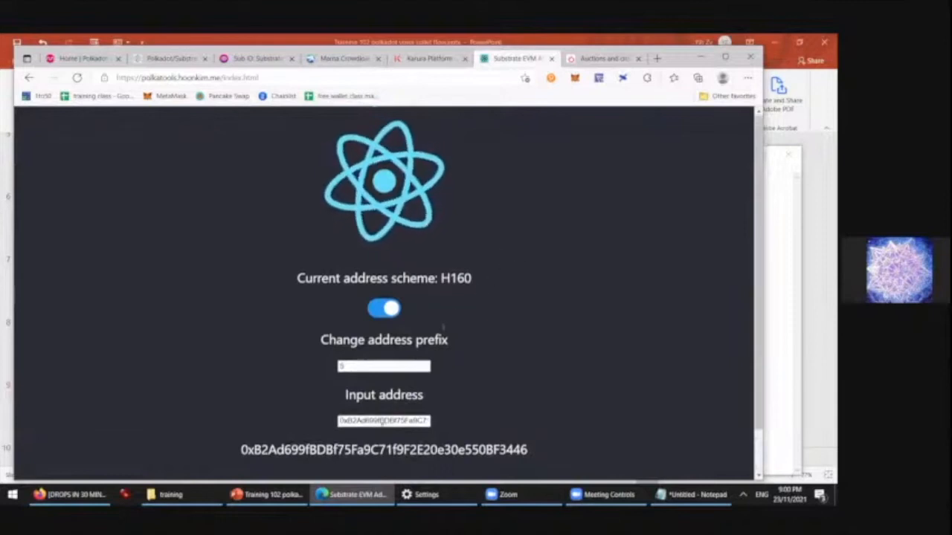
left_click(366, 422)
left_click_drag(364, 421, 435, 428)
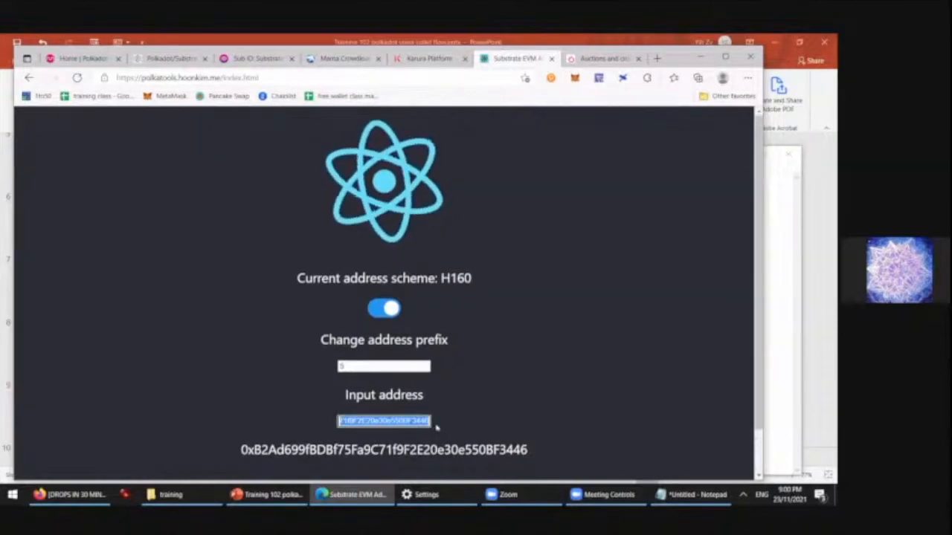
left_click_drag(241, 449, 531, 449)
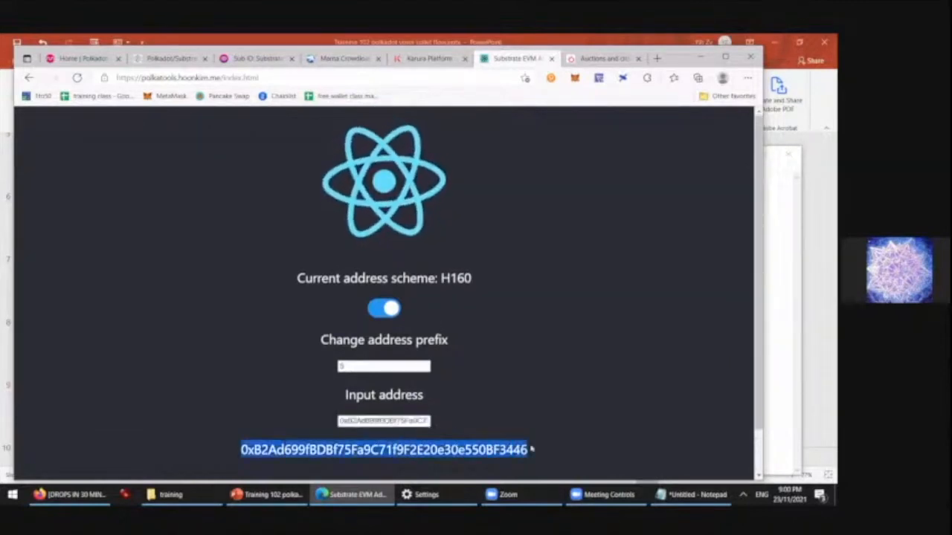
scroll(431, 413, "down", 1)
left_click(342, 399)
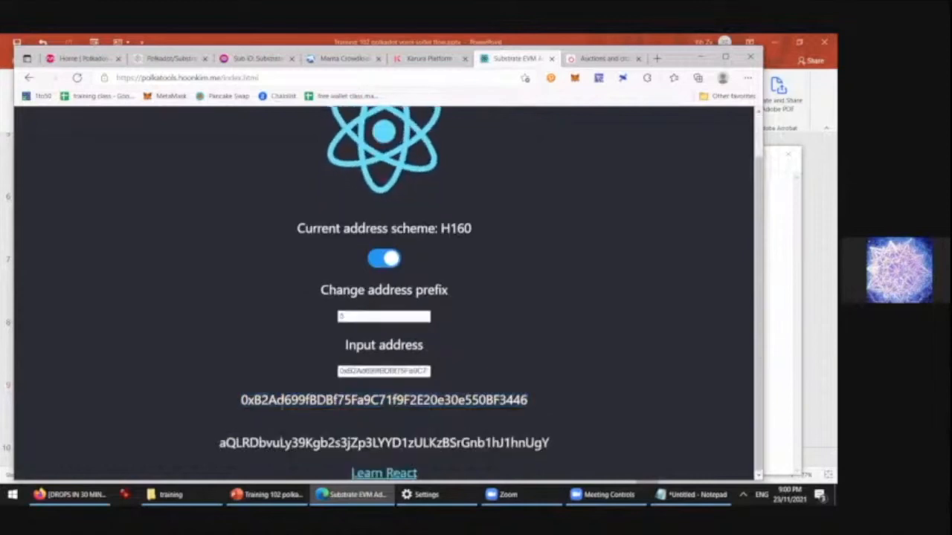
left_click_drag(220, 443, 292, 443)
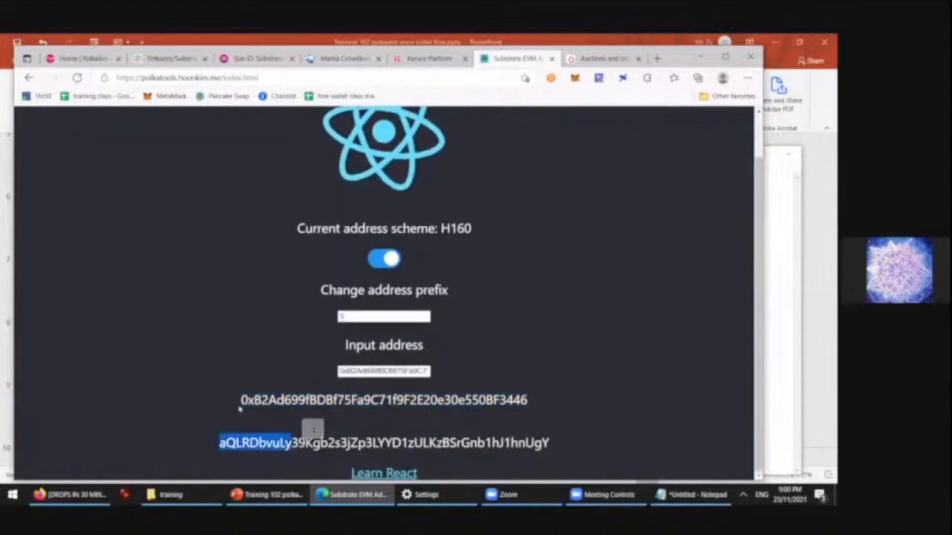
left_click_drag(236, 402, 537, 412)
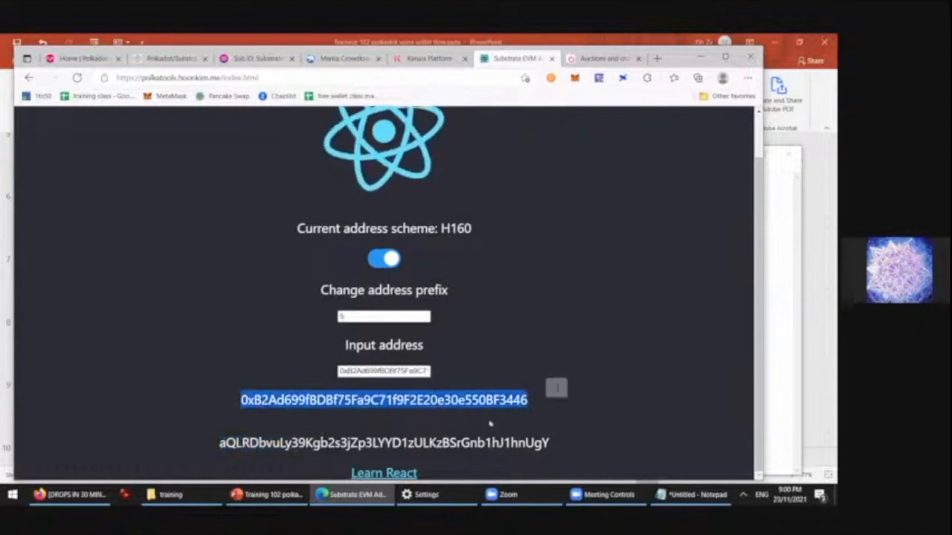
left_click_drag(219, 443, 553, 444)
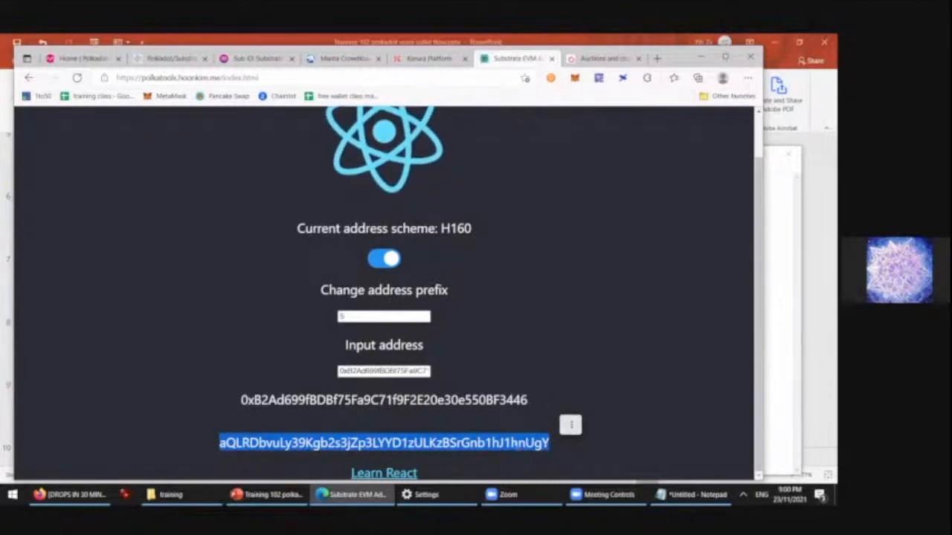
left_click(238, 406)
left_click_drag(236, 407, 530, 410)
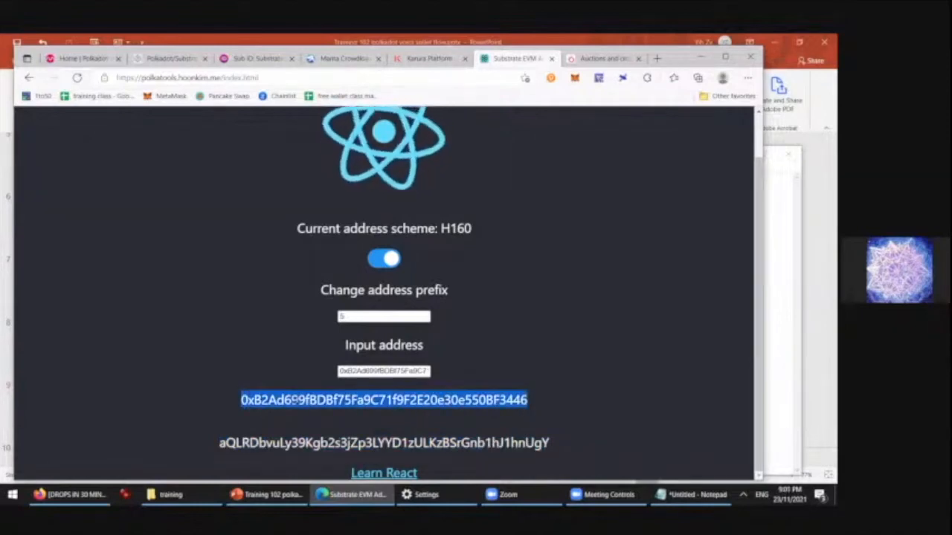
left_click_drag(219, 450, 540, 450)
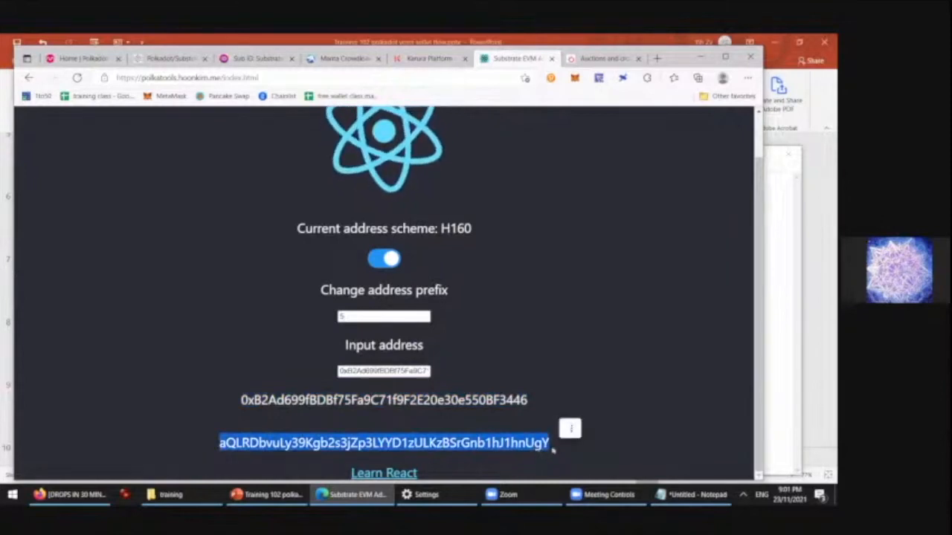
left_click(498, 402)
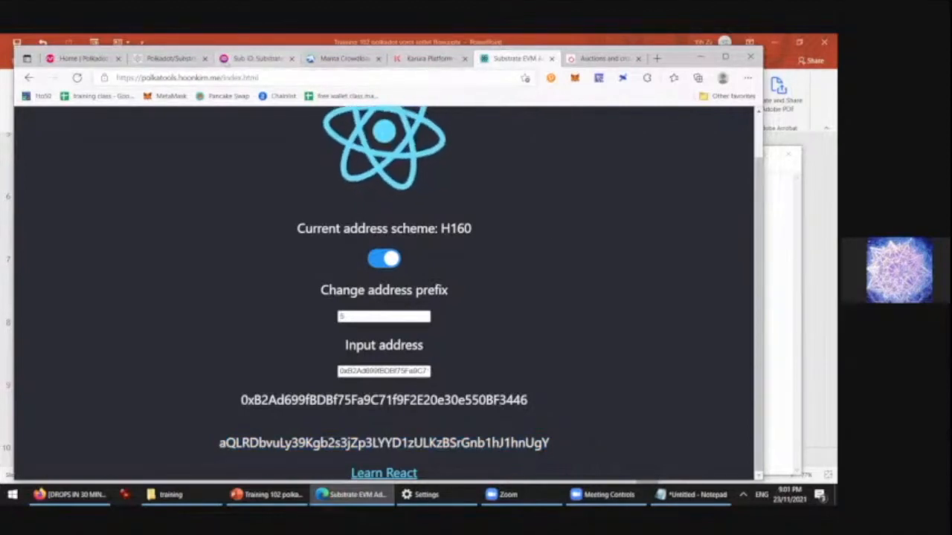
- Open Kusama's Democracy overview, view the voting form for the staking.setValidatorCount referendum and close it
left_click(177, 58)
mouse_move(282, 119)
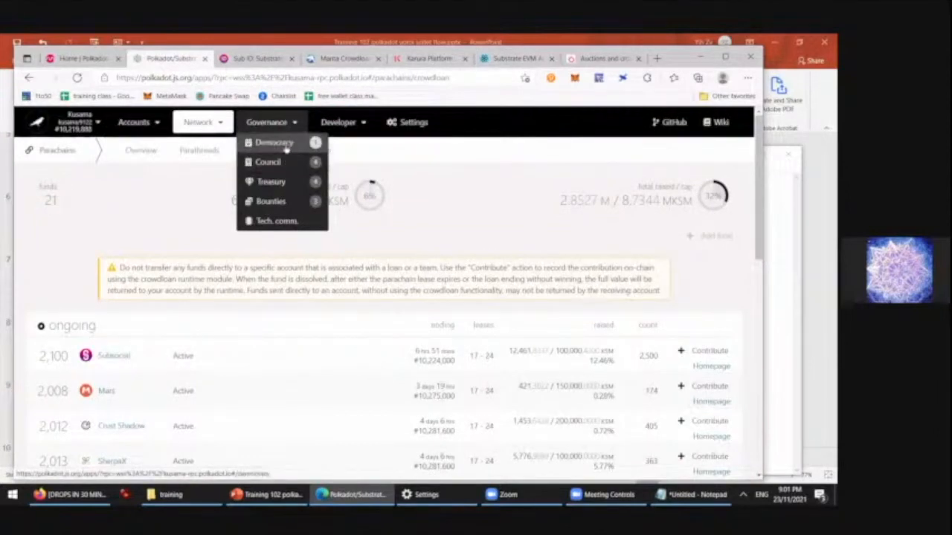
left_click(285, 148)
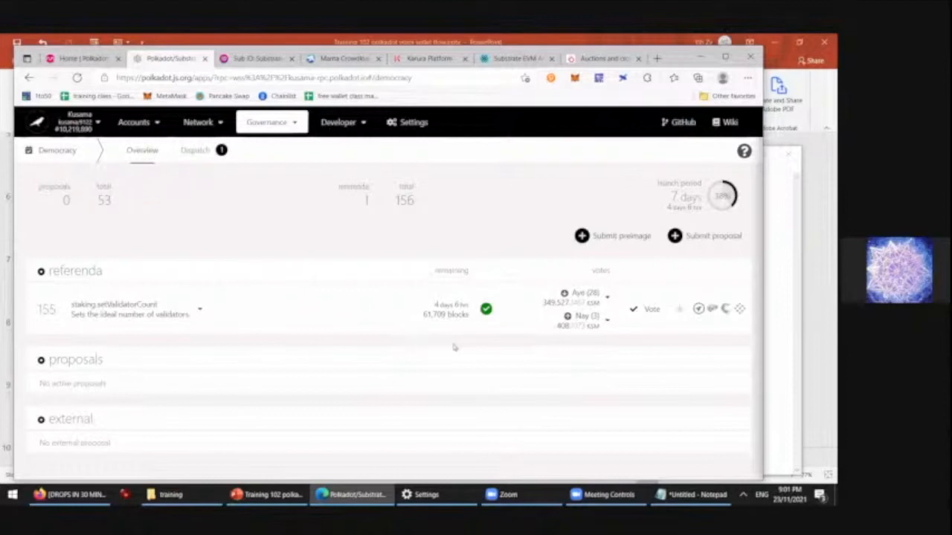
left_click(650, 311)
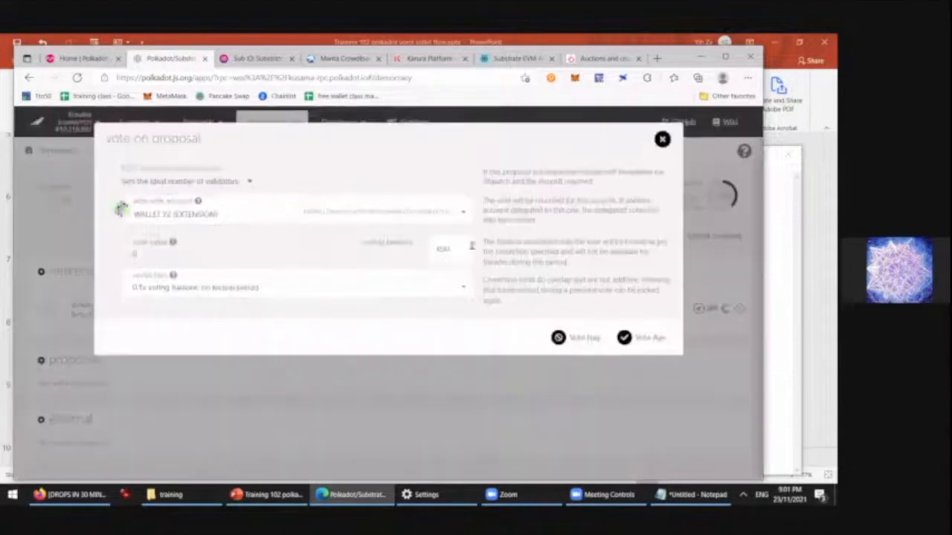
left_click(662, 139)
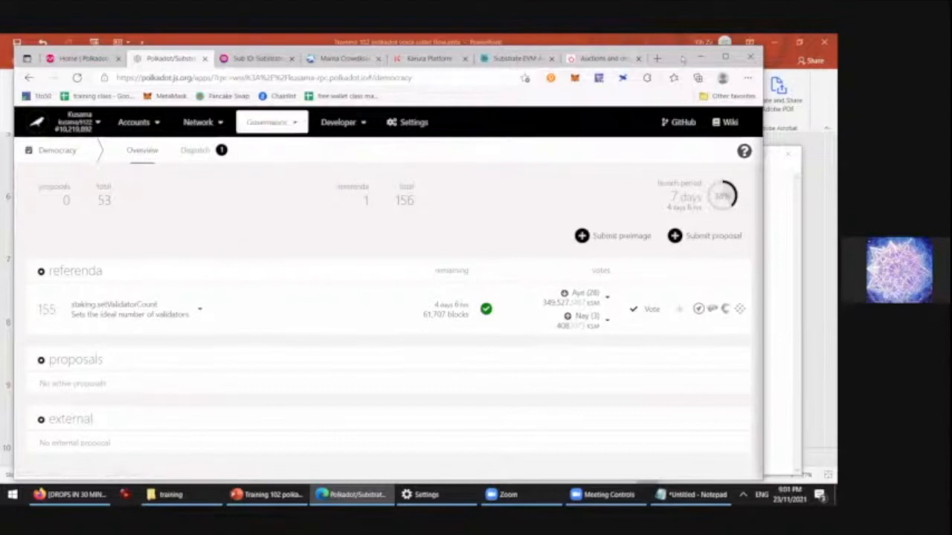
left_click_drag(683, 60, 680, 54)
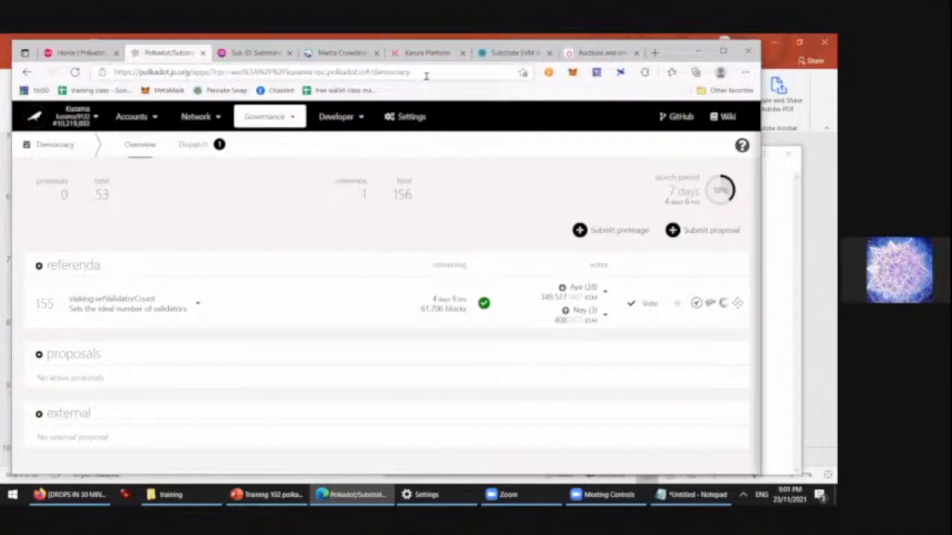
- Return from the Sub ID page to the Kusama apps page, open the list of own accounts and slightly widen the browser window
left_click(257, 53)
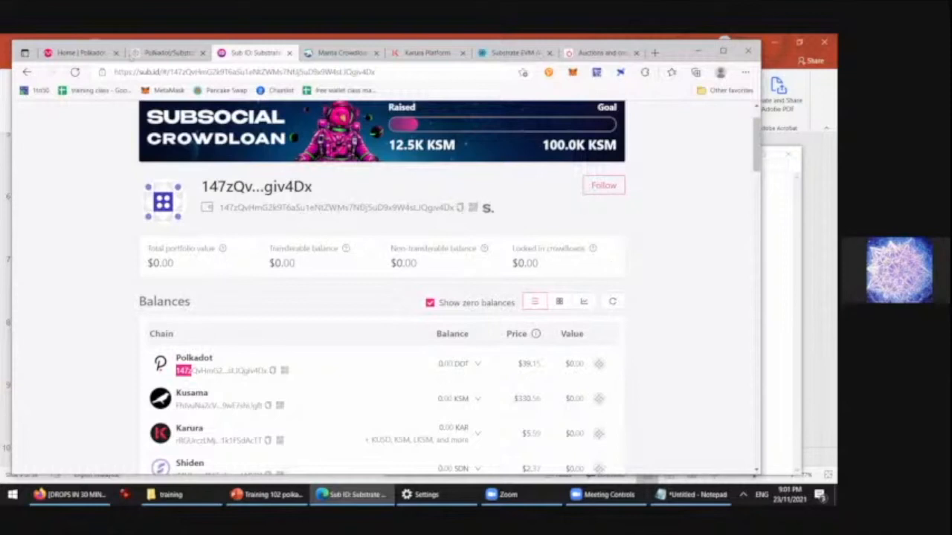
left_click(137, 53)
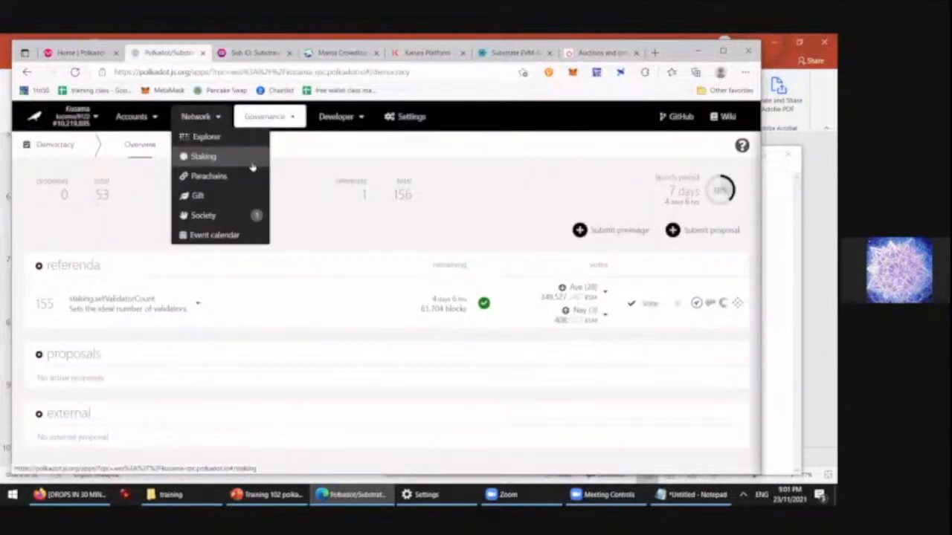
mouse_move(148, 119)
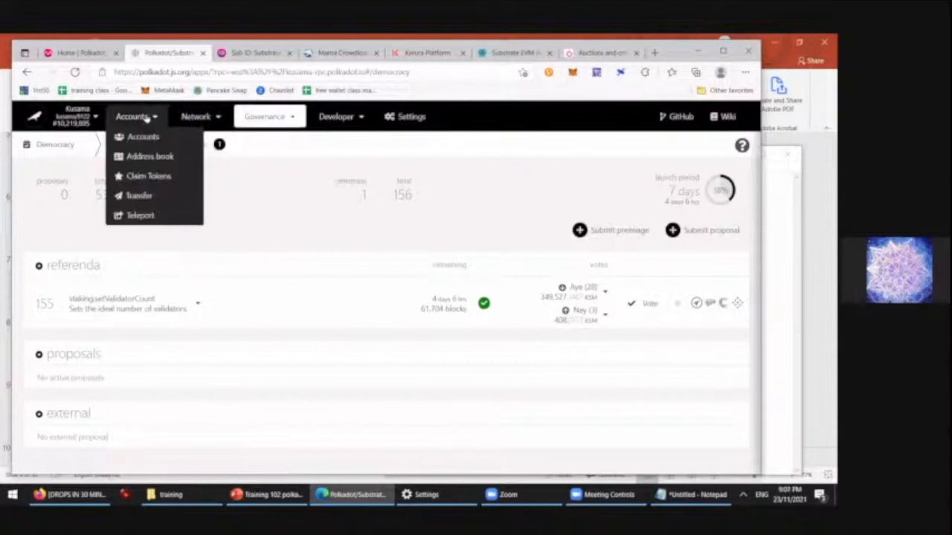
left_click(158, 143)
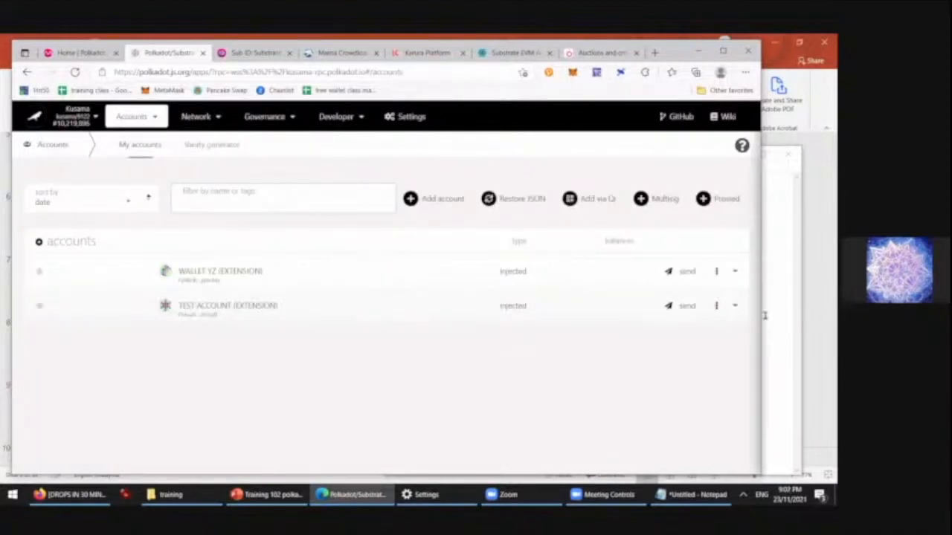
left_click_drag(762, 311, 765, 311)
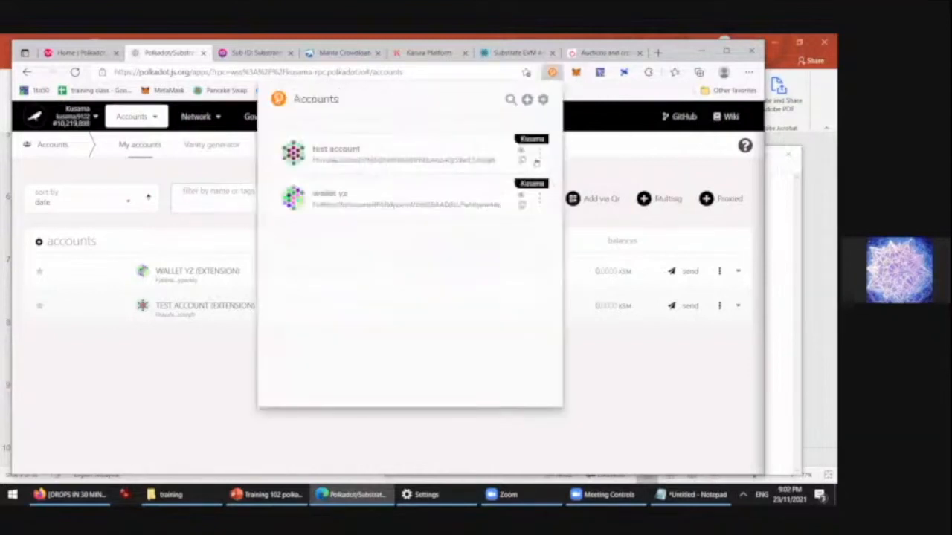
- View the test account's options in the wallet extension, and open and close the send funds form of WALLET YZ
left_click(538, 154)
left_click(621, 180)
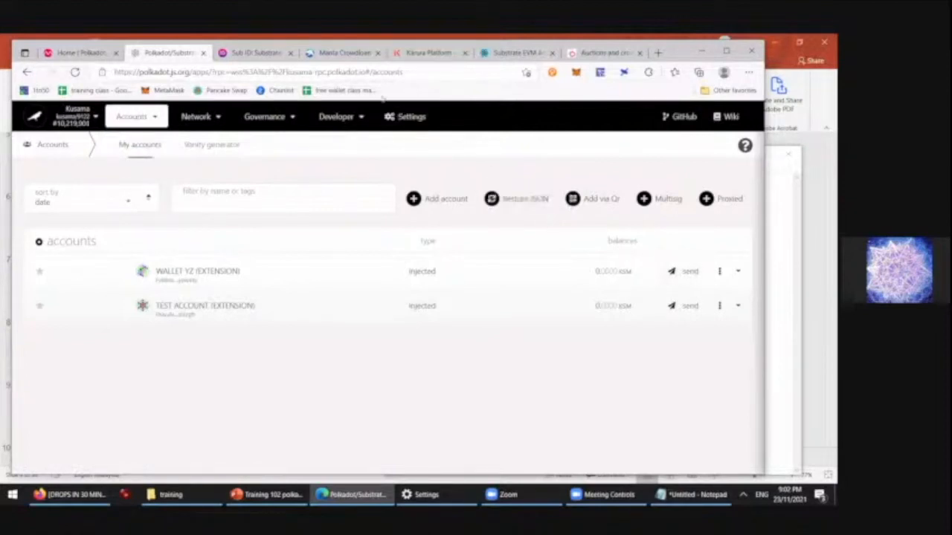
left_click(681, 277)
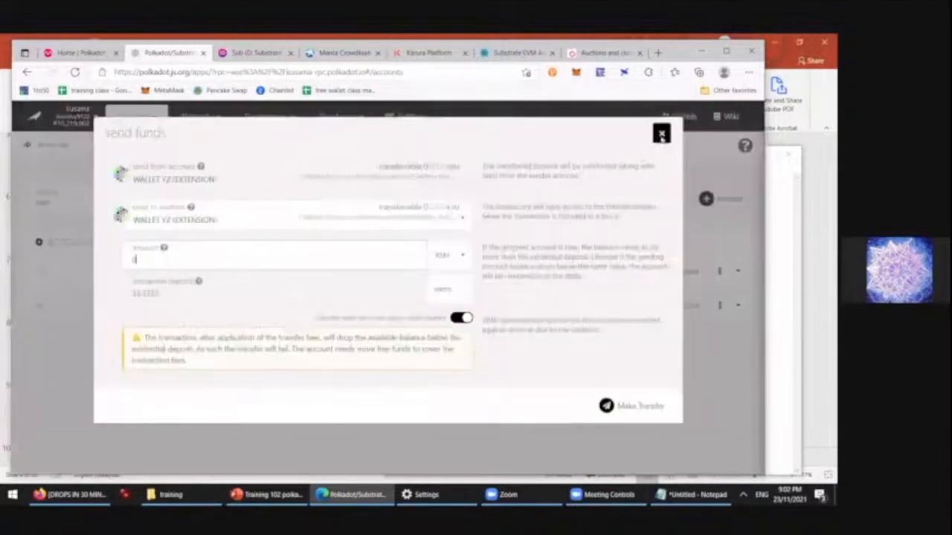
left_click(661, 132)
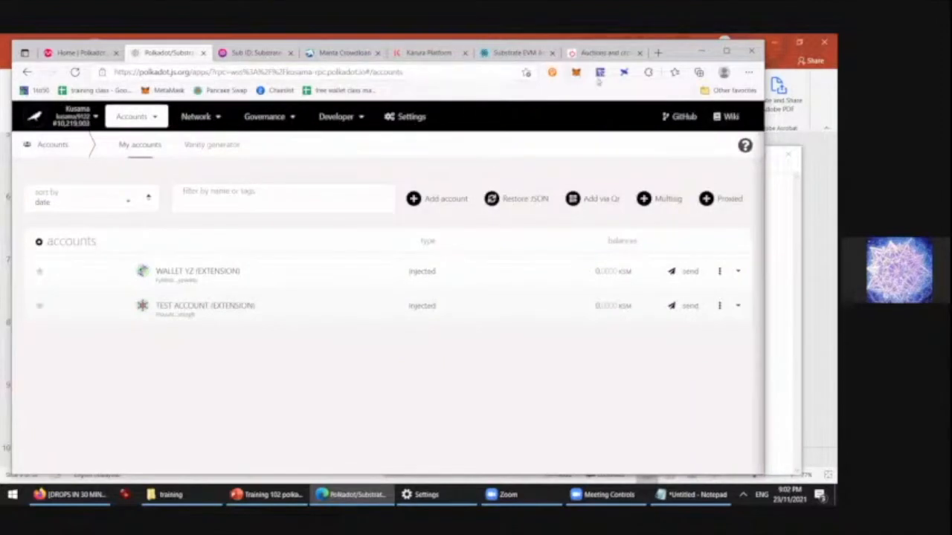
- Look through the chains available for the test account in the wallet extension, keep Kusama Relay Chain and close the extension
left_click(552, 72)
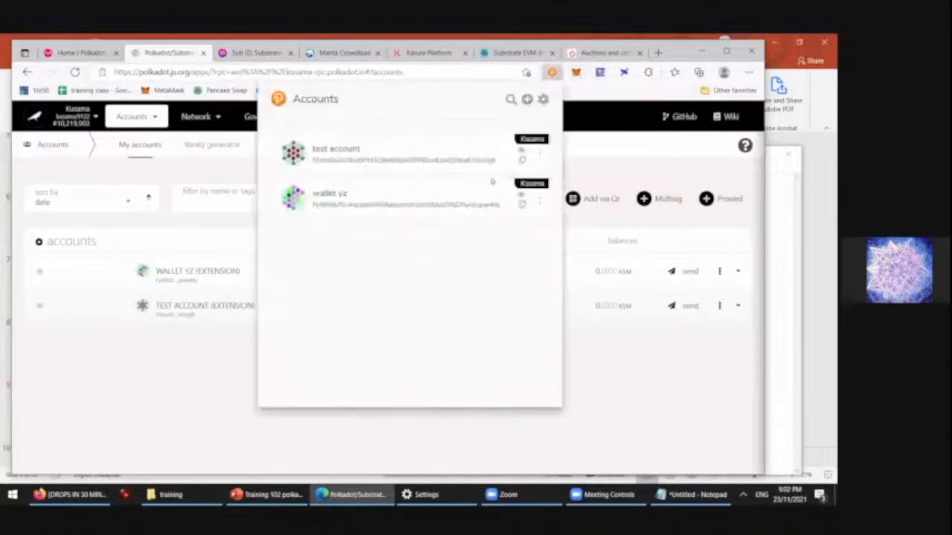
left_click(541, 161)
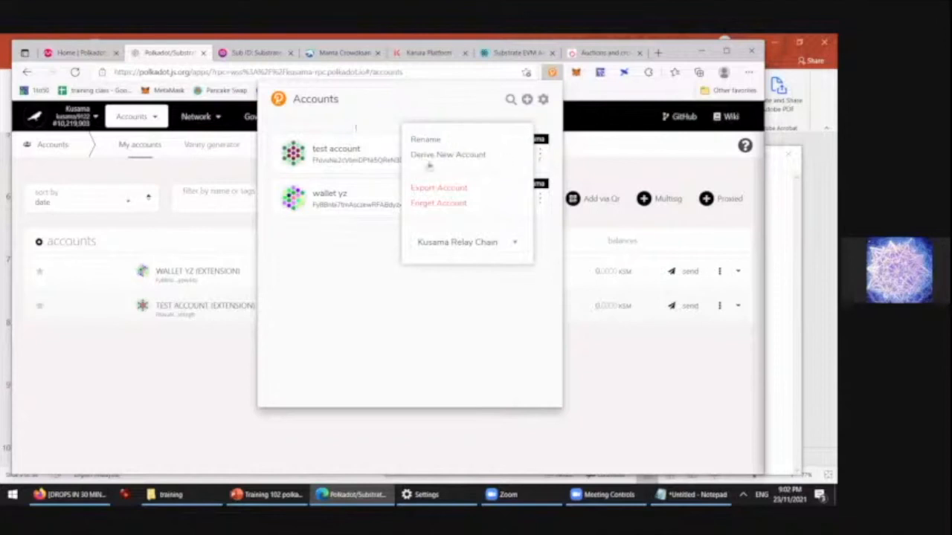
left_click(460, 243)
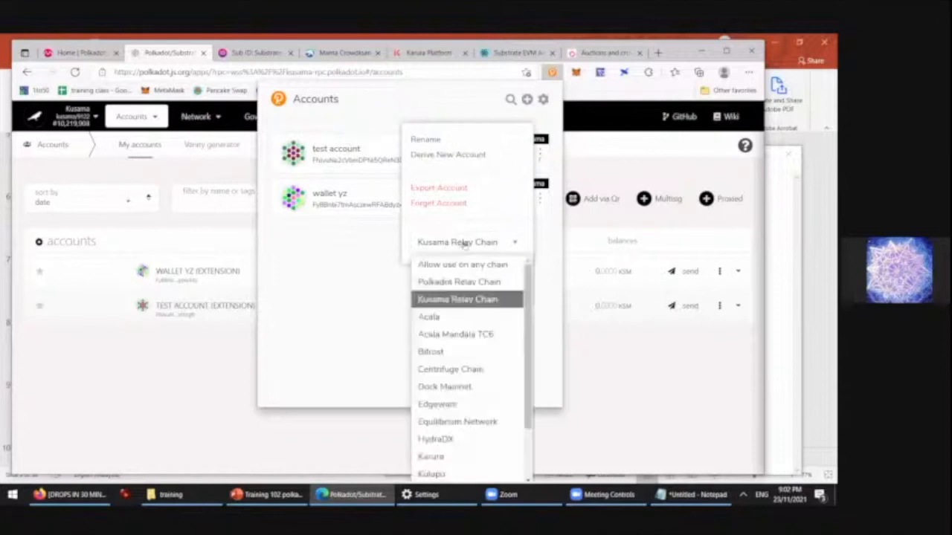
scroll(447, 431, "down", 3)
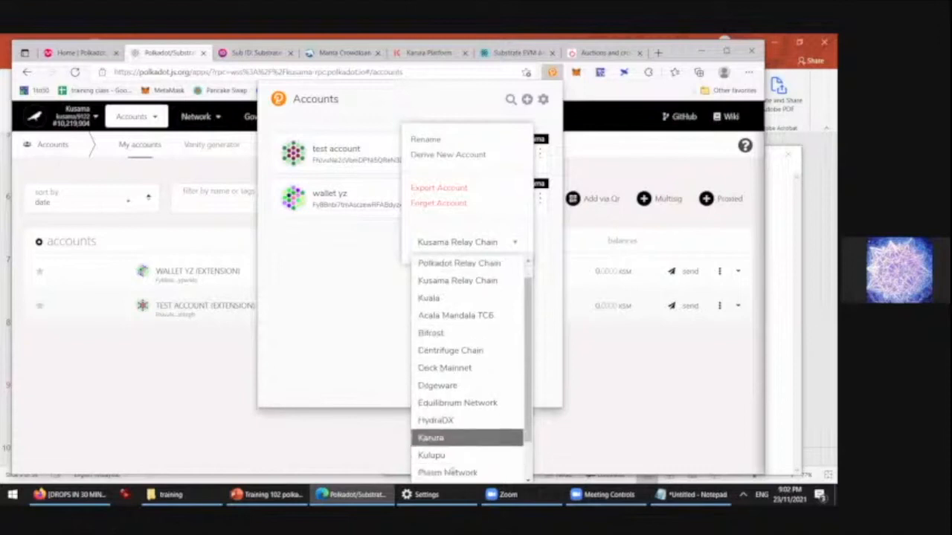
scroll(461, 285, "up", 3)
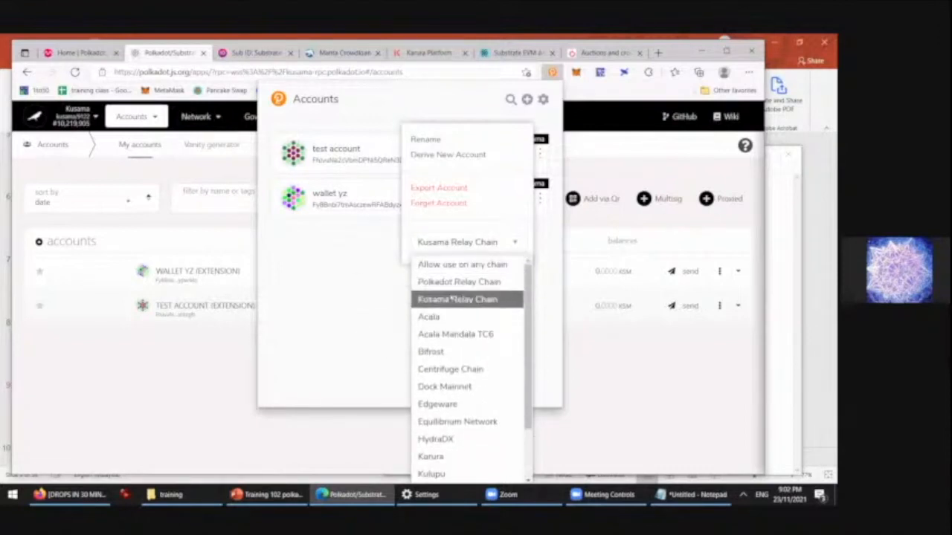
left_click(453, 300)
left_click(658, 313)
- Choose TEST ACCOUNT as the recipient in WALLET YZ's send funds form and close the form
left_click(680, 272)
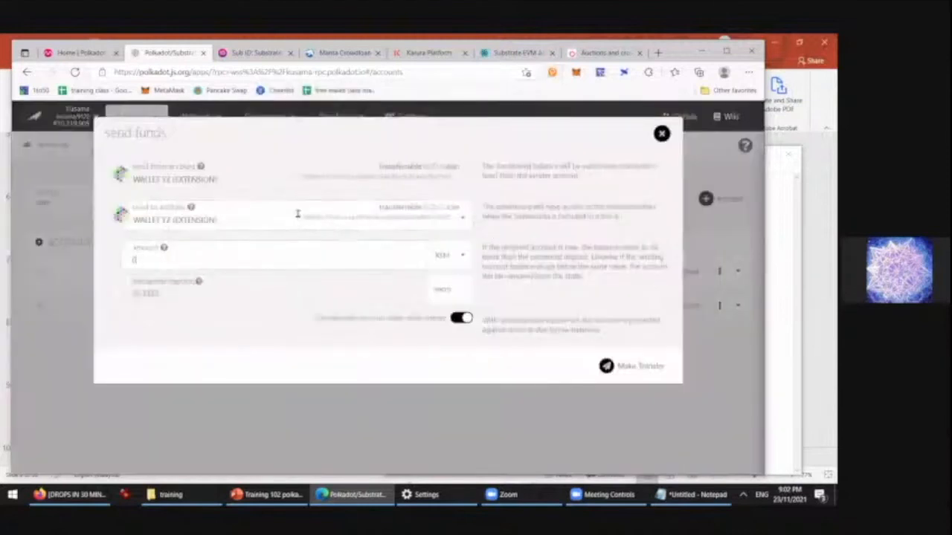
left_click(298, 214)
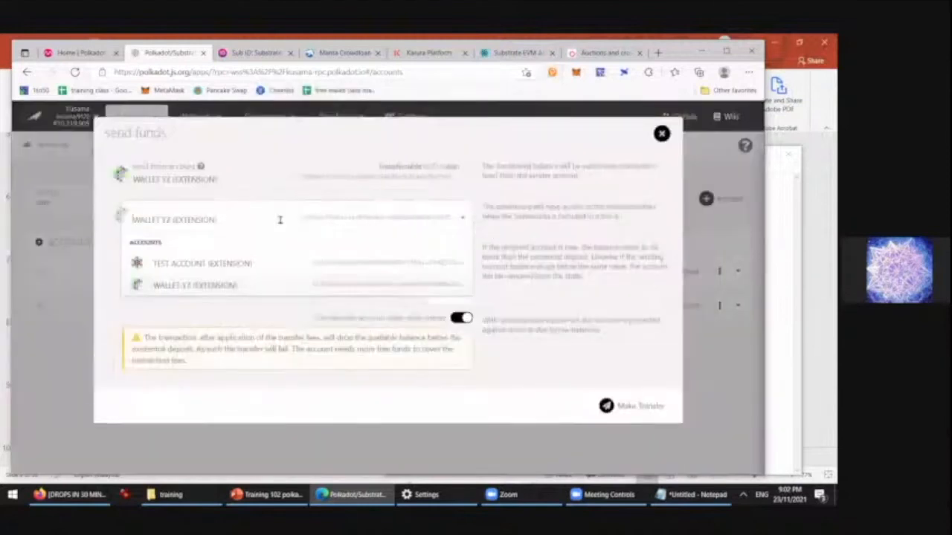
left_click(288, 263)
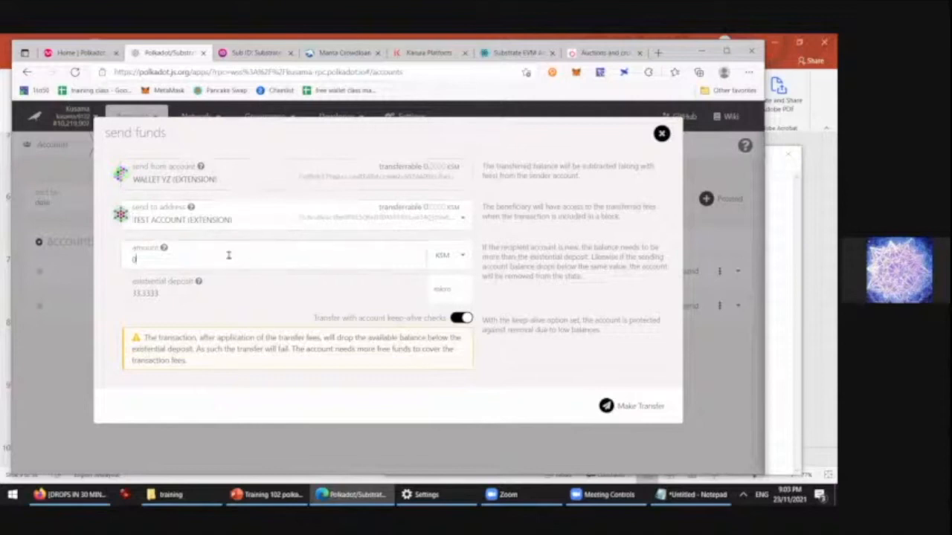
left_click(617, 406)
left_click(658, 136)
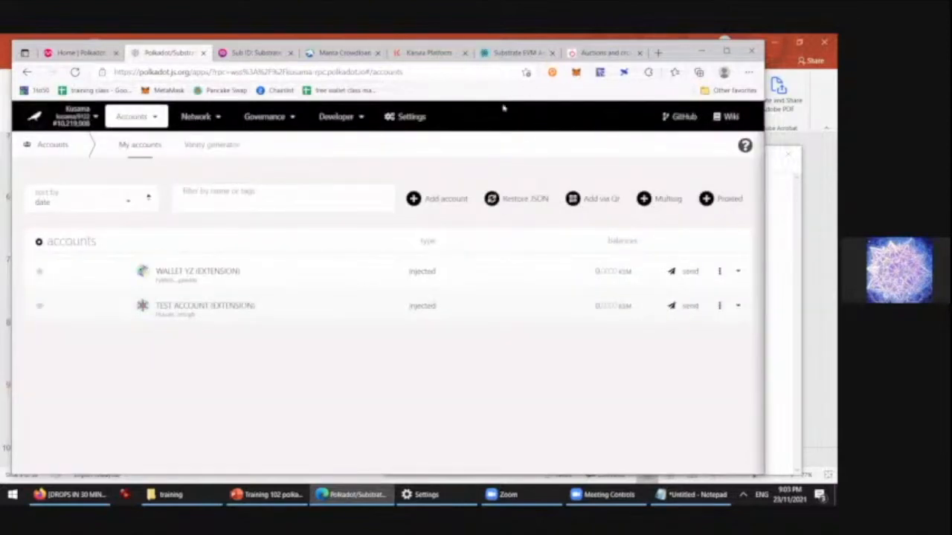
- Switch the network from Kusama to the Karura parachain, connected via Acala Foundation 0
mouse_move(195, 117)
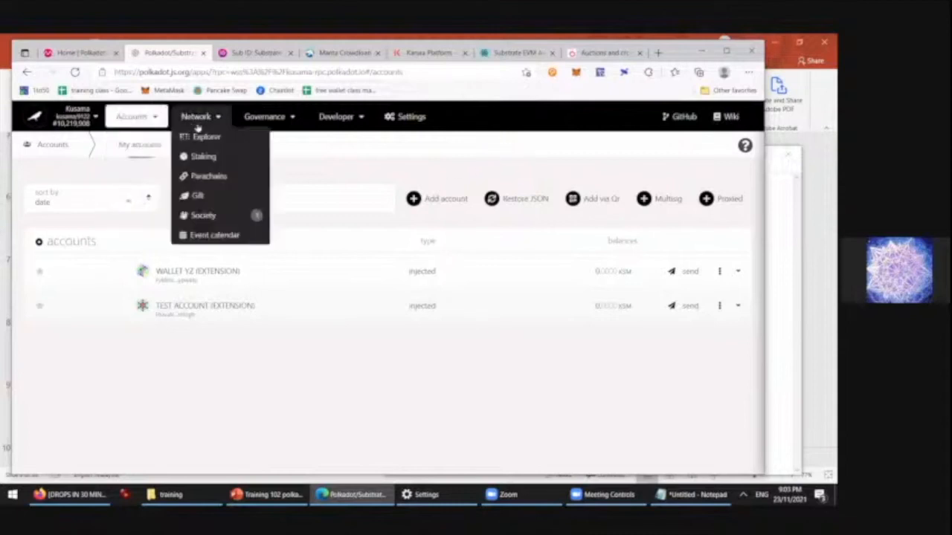
mouse_move(272, 130)
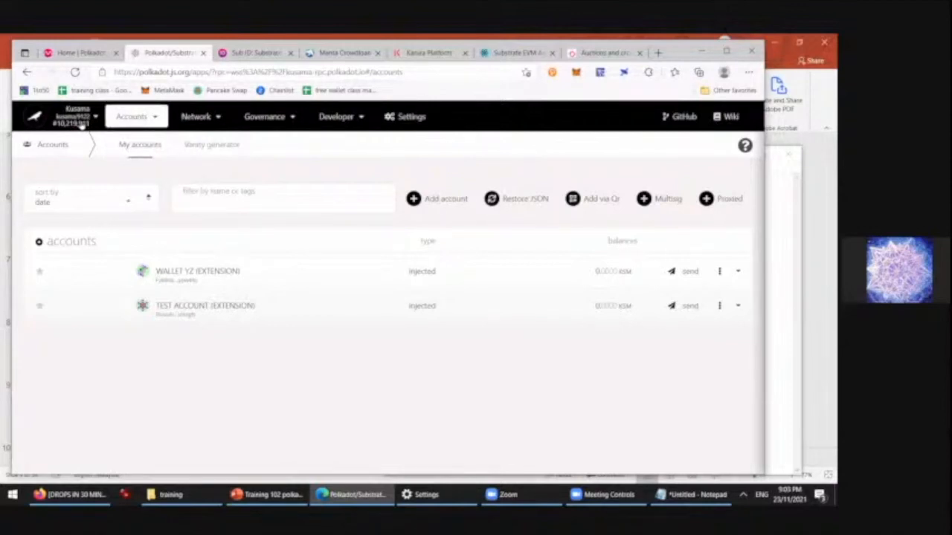
left_click(81, 124)
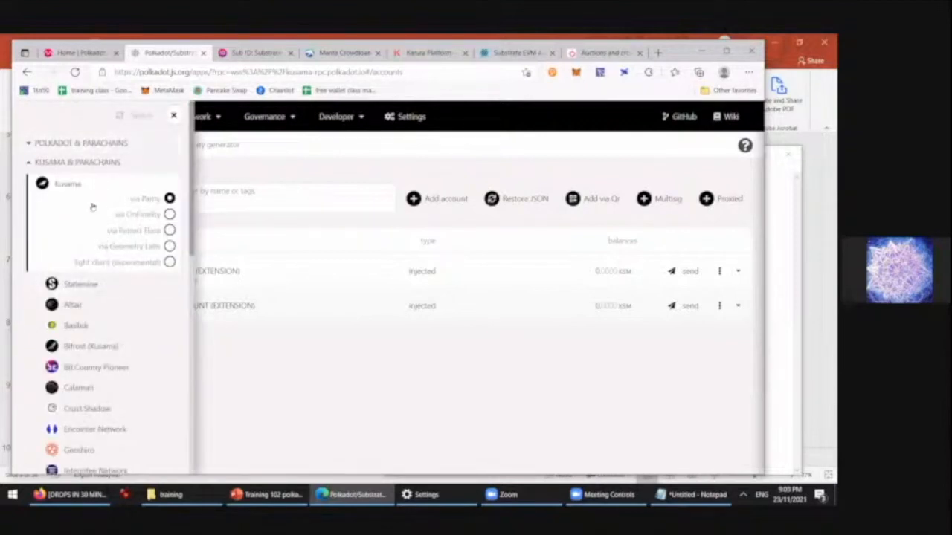
scroll(102, 256, "down", 1)
scroll(103, 262, "up", 1)
scroll(105, 278, "down", 2)
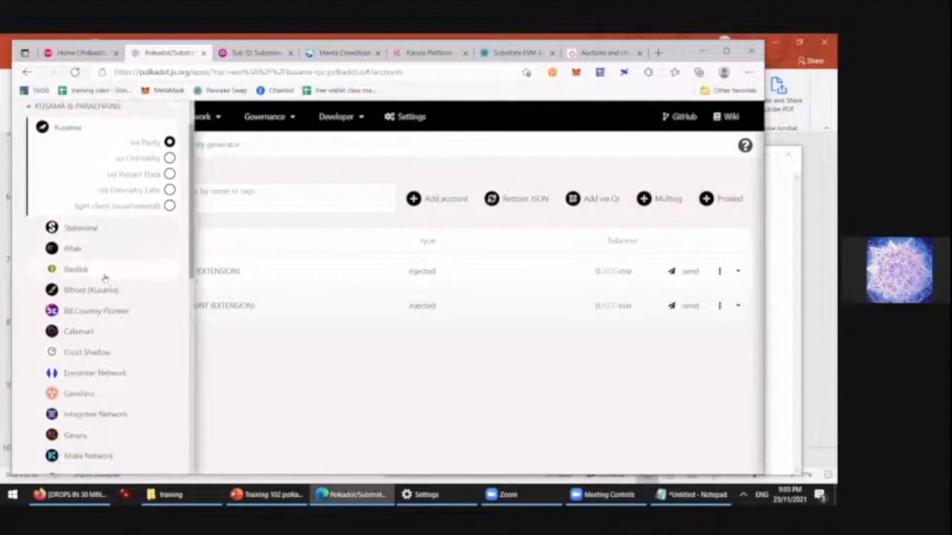
scroll(108, 290, "down", 1)
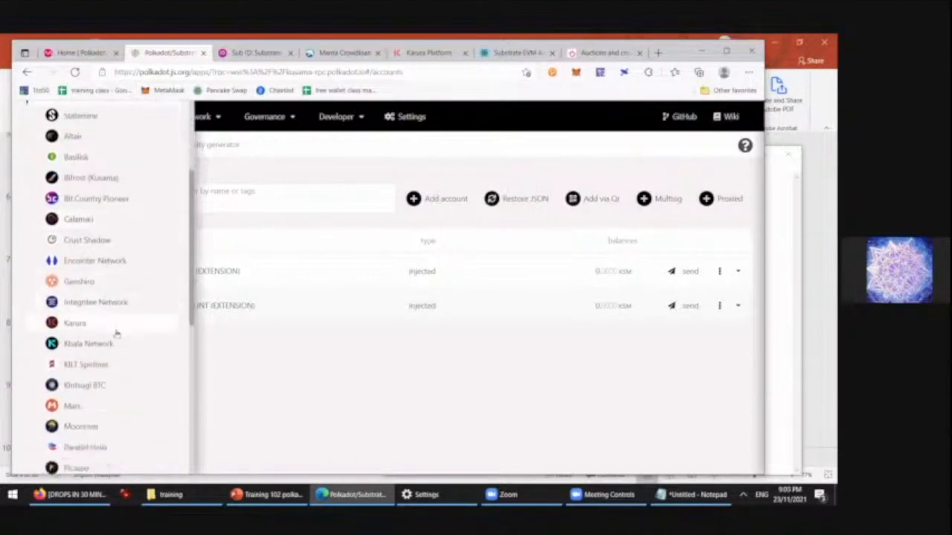
left_click(116, 325)
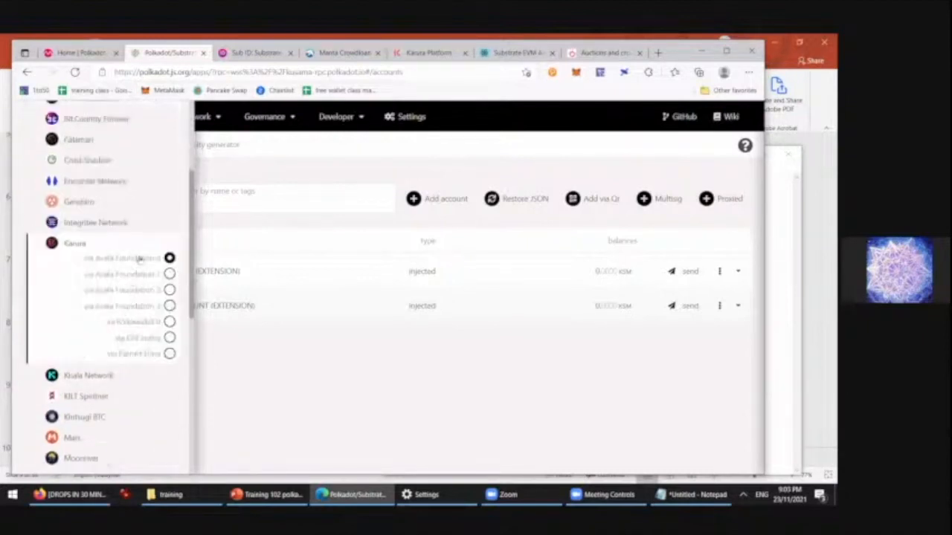
left_click(139, 257)
left_click(141, 115)
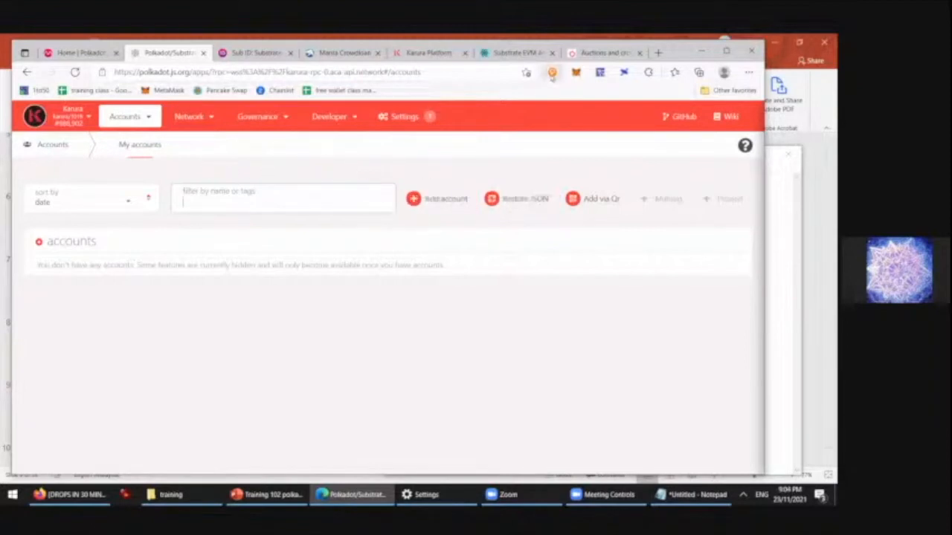
- Look through the Kusama parachains in the network list, check the selected Karura node and close the list
left_click(83, 116)
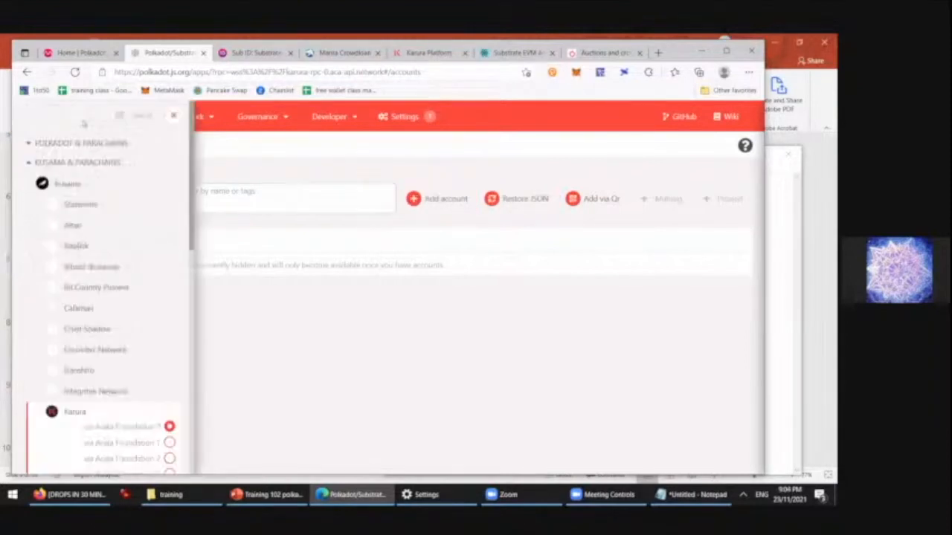
left_click(173, 116)
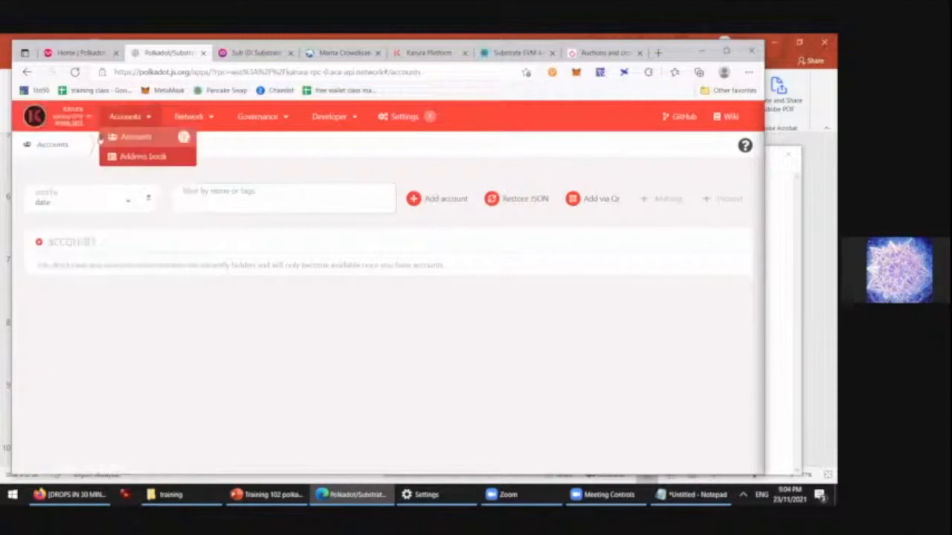
left_click(69, 125)
scroll(123, 207, "down", 4)
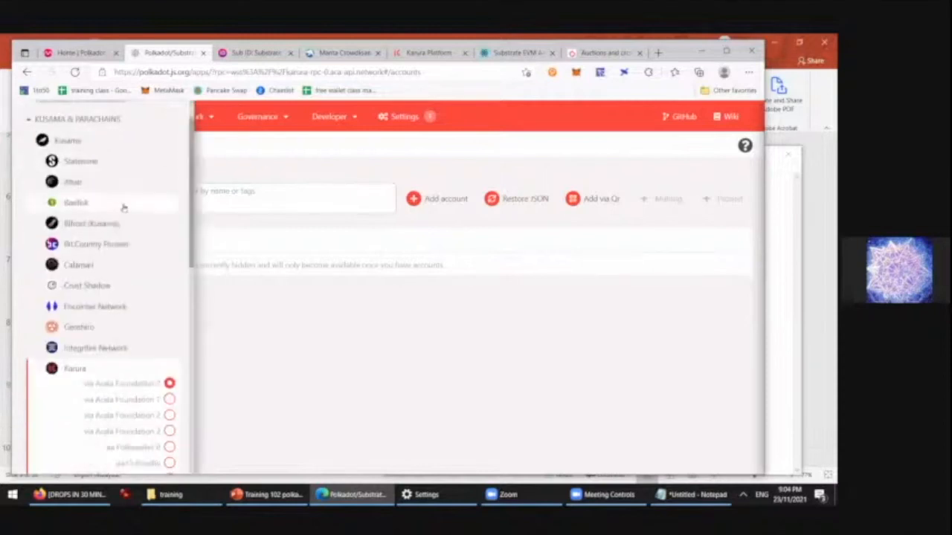
scroll(126, 209, "up", 4)
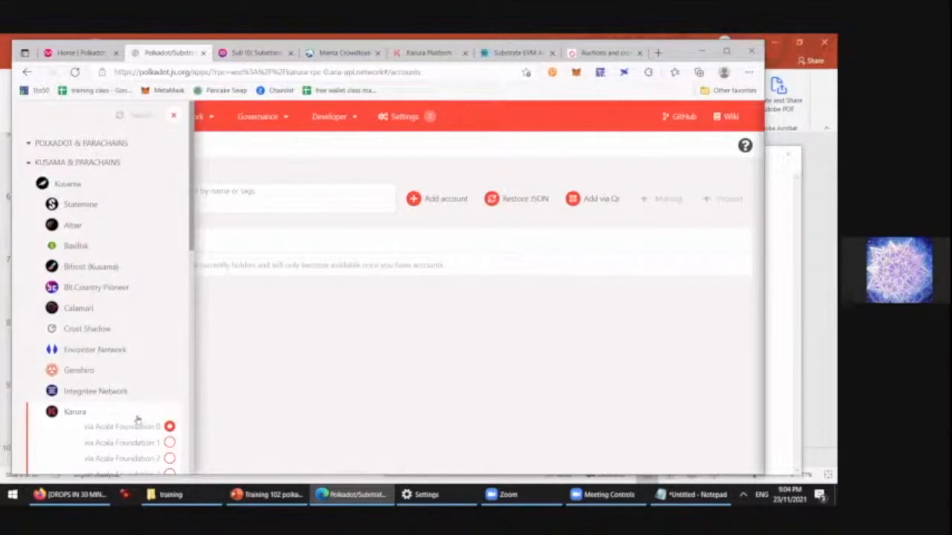
left_click(174, 116)
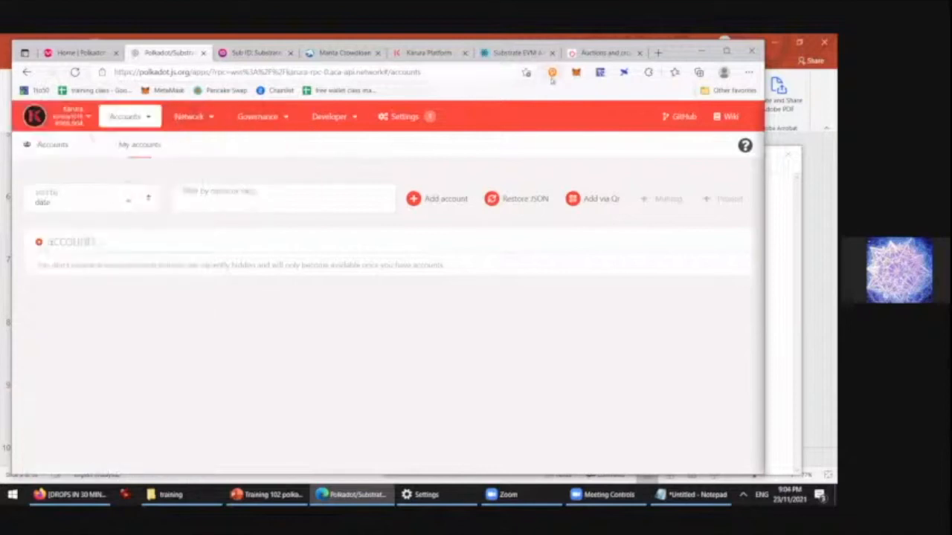
- Open and close the wallet extension and open the general settings for the Karura network
left_click(525, 198)
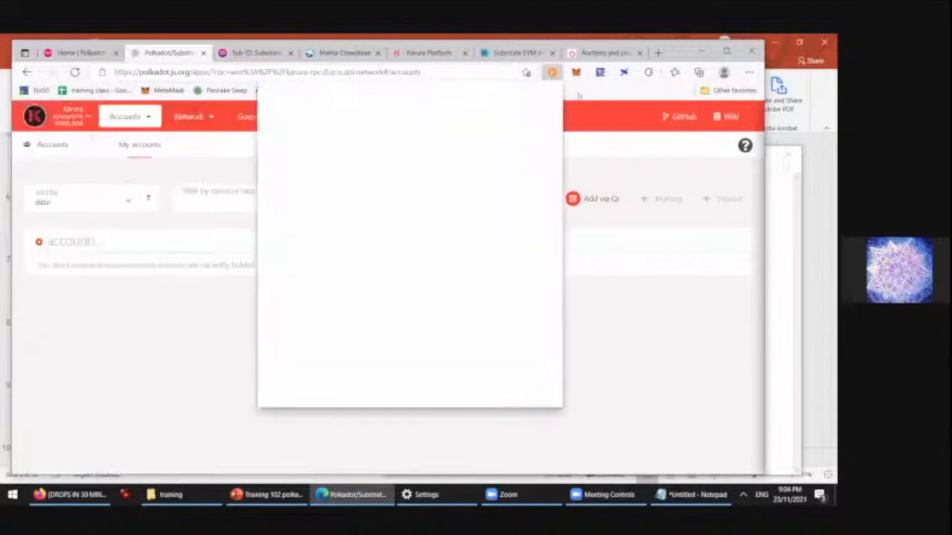
left_click(167, 343)
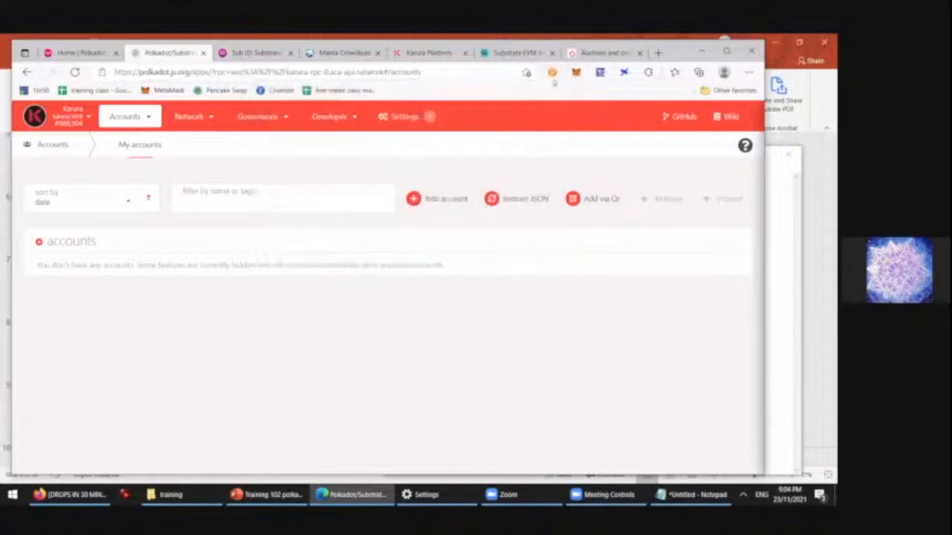
left_click(405, 117)
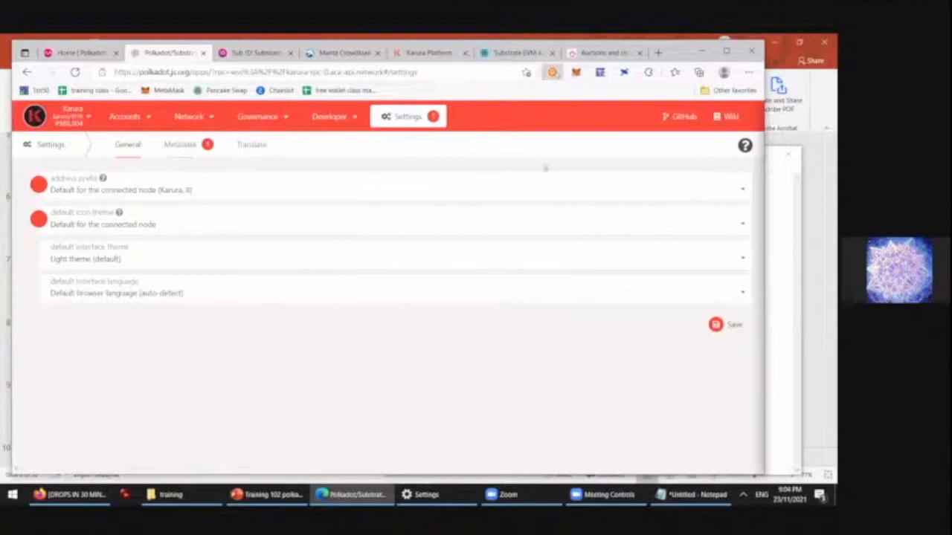
- Change the chain assigned to wallet yz in the wallet extension from Kusama Relay Chain to another network
left_click(540, 199)
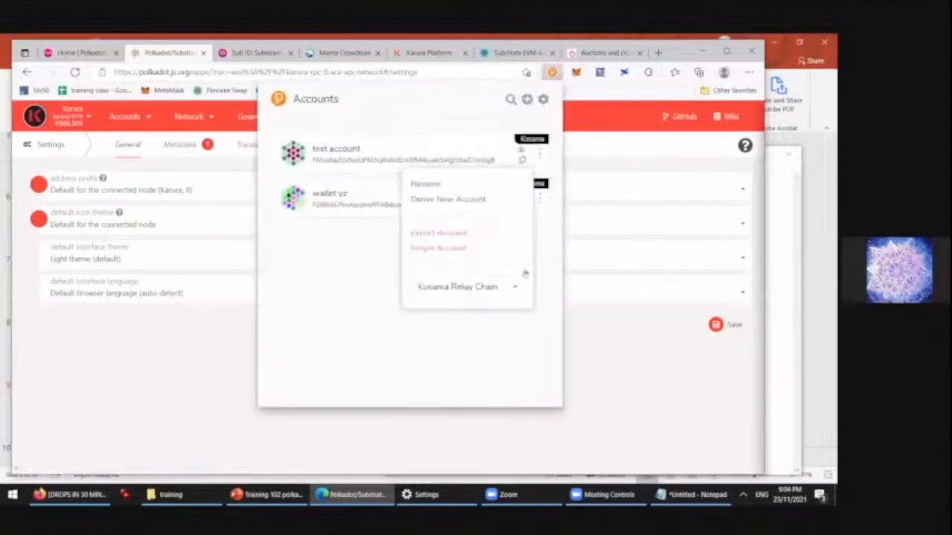
left_click(519, 284)
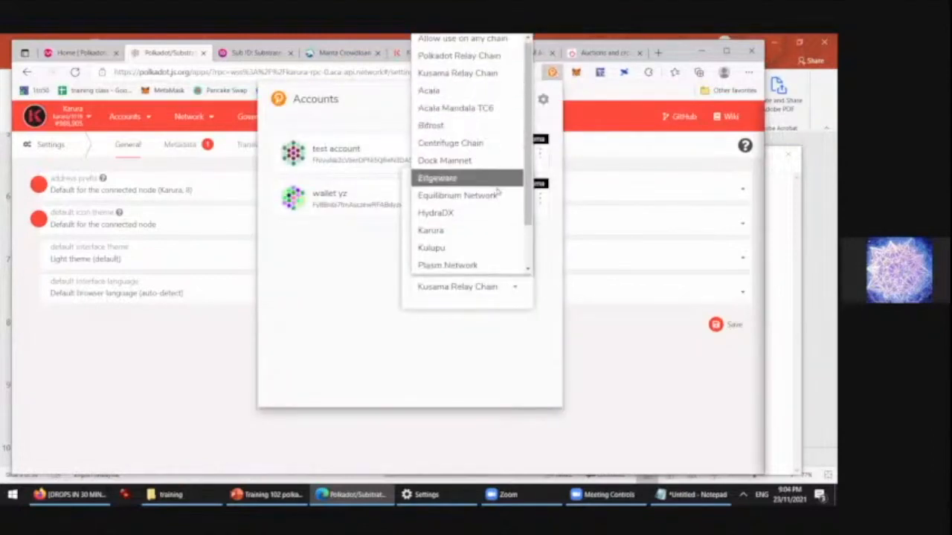
scroll(497, 194, "down", 1)
left_click(476, 179)
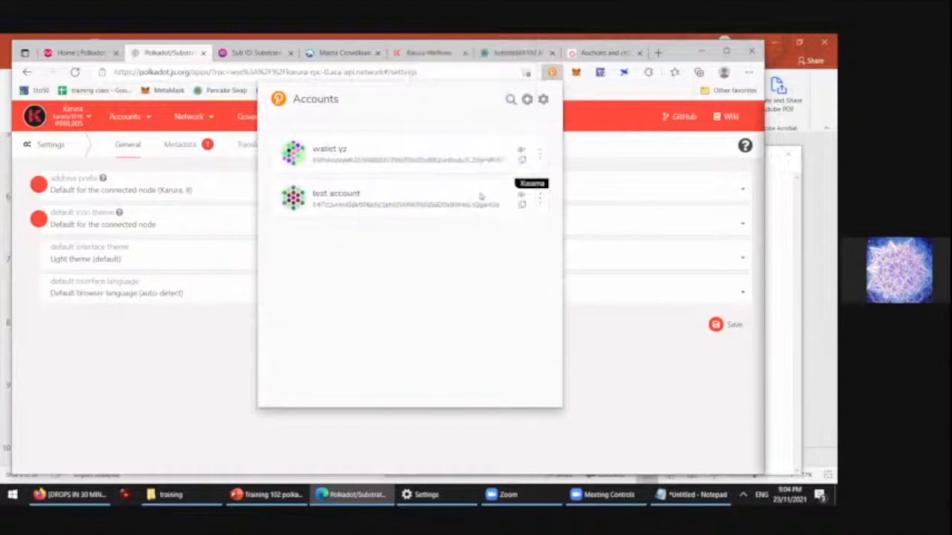
- Update the wallet extension's metadata for Karura from the metadata settings and approve the request
left_click(591, 154)
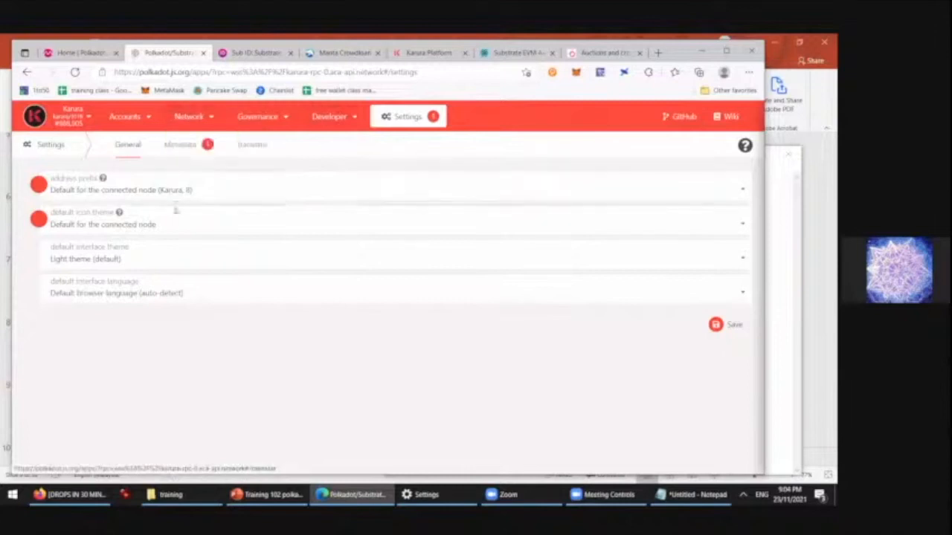
left_click(179, 145)
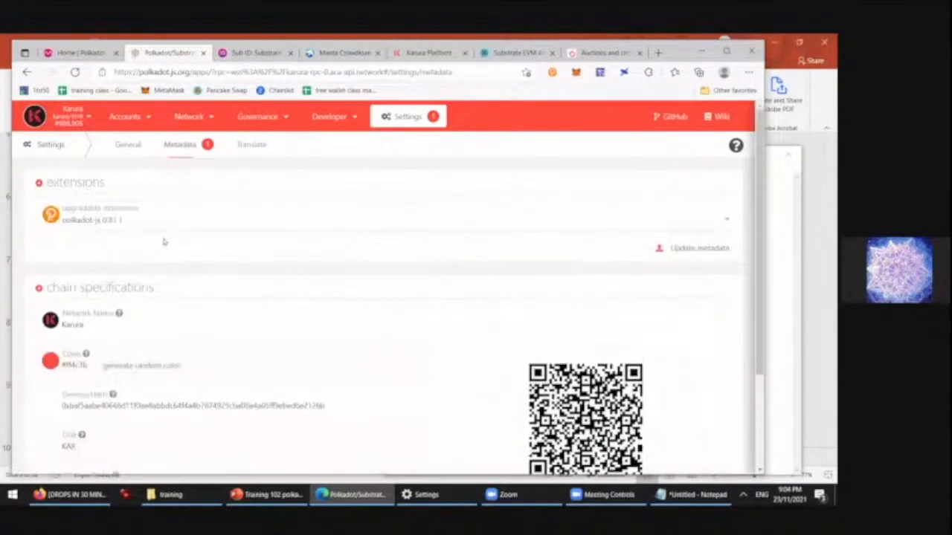
left_click(686, 252)
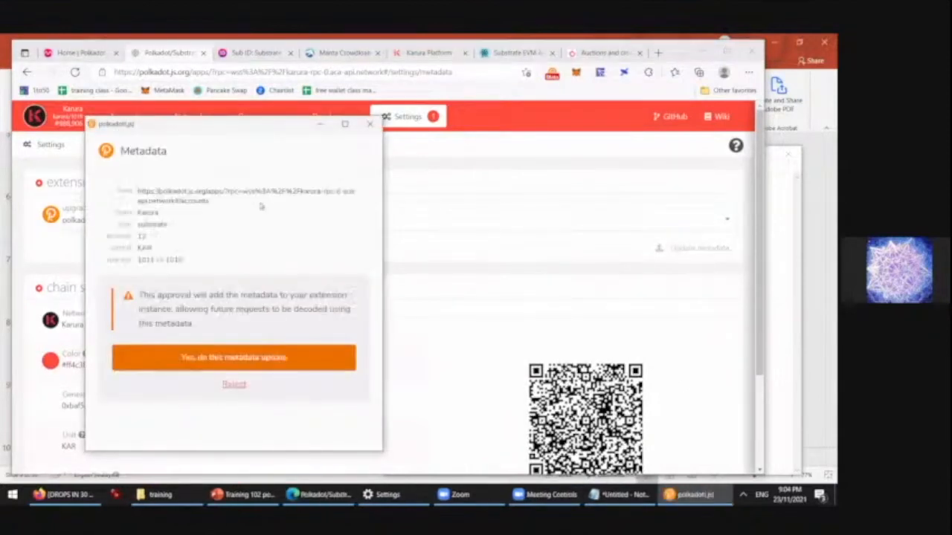
left_click(299, 352)
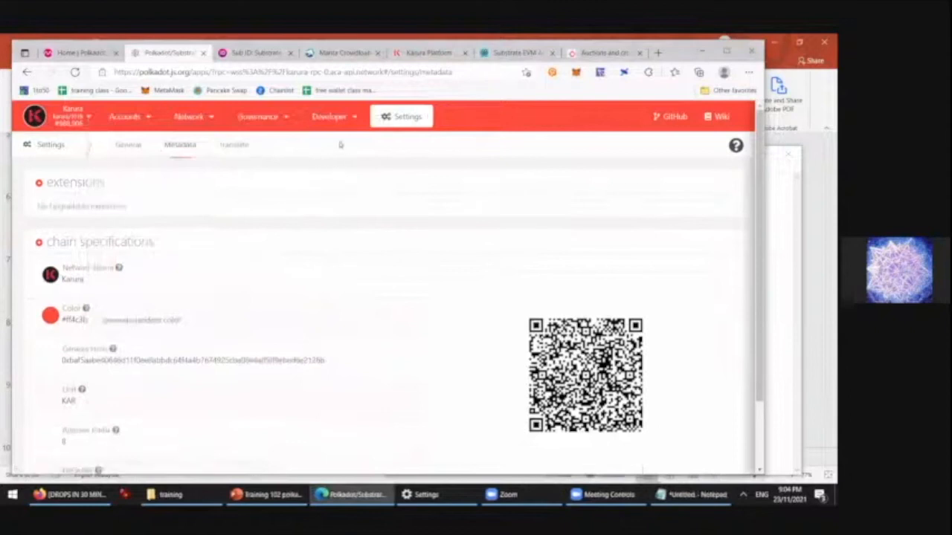
- Open the accounts list for Karura and reload the page
mouse_move(125, 117)
left_click(131, 136)
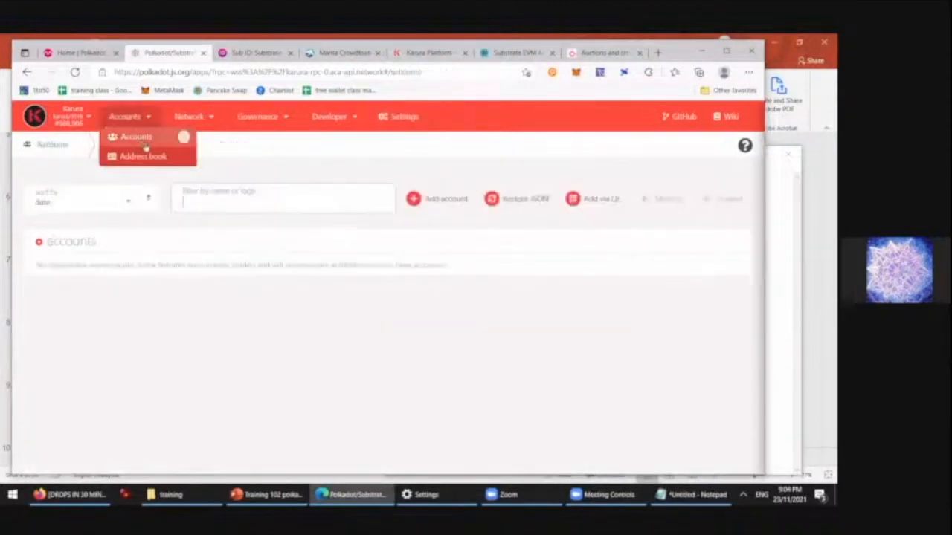
key("F5")
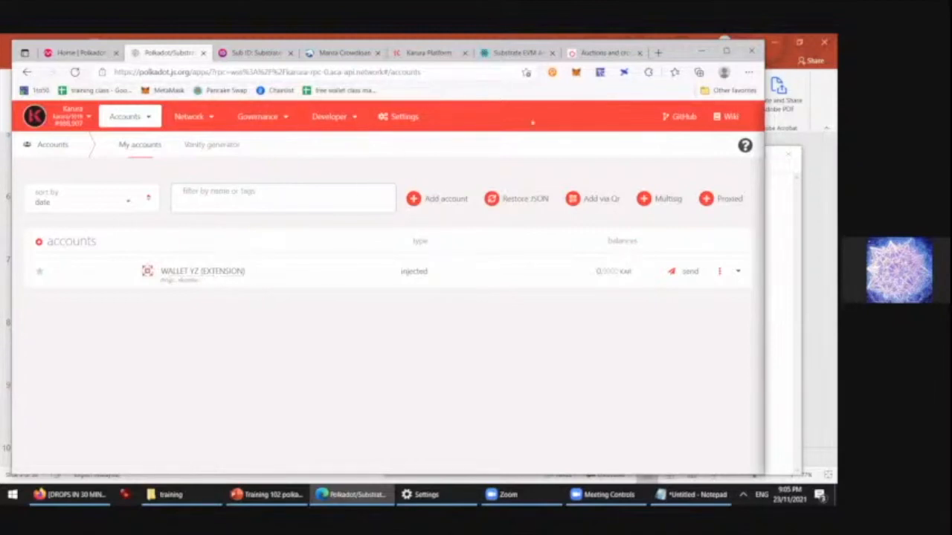
- Check the chains assigned to wallet yz and the test account in the wallet extension
left_click(552, 72)
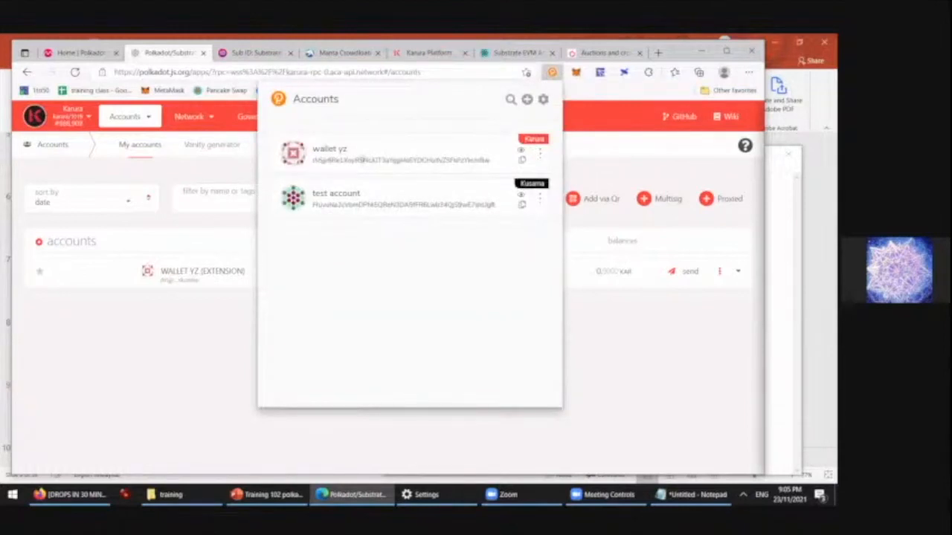
left_click(241, 281)
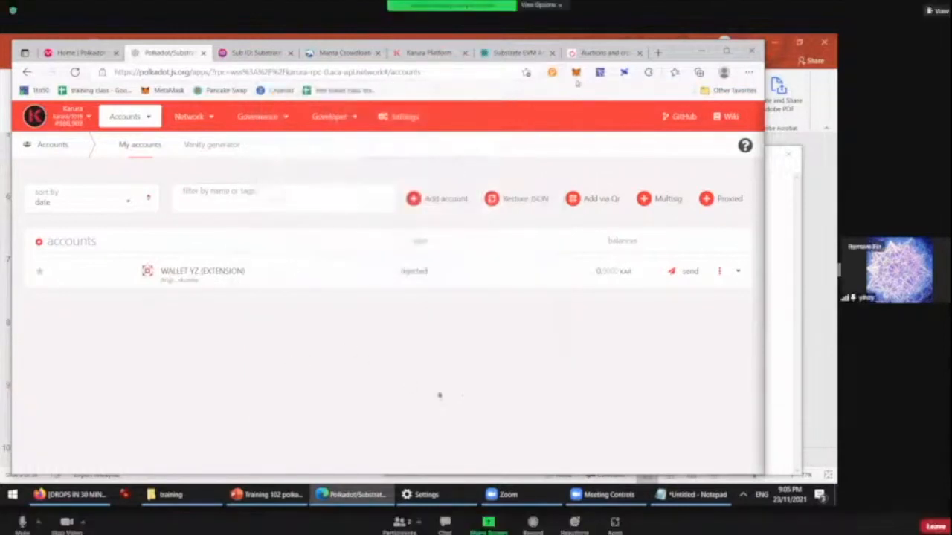
left_click(551, 72)
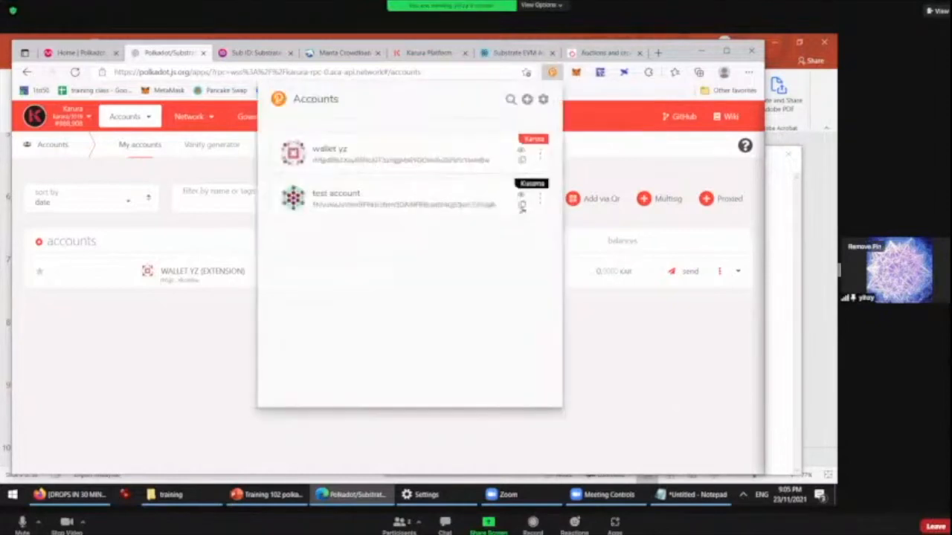
left_click(537, 203)
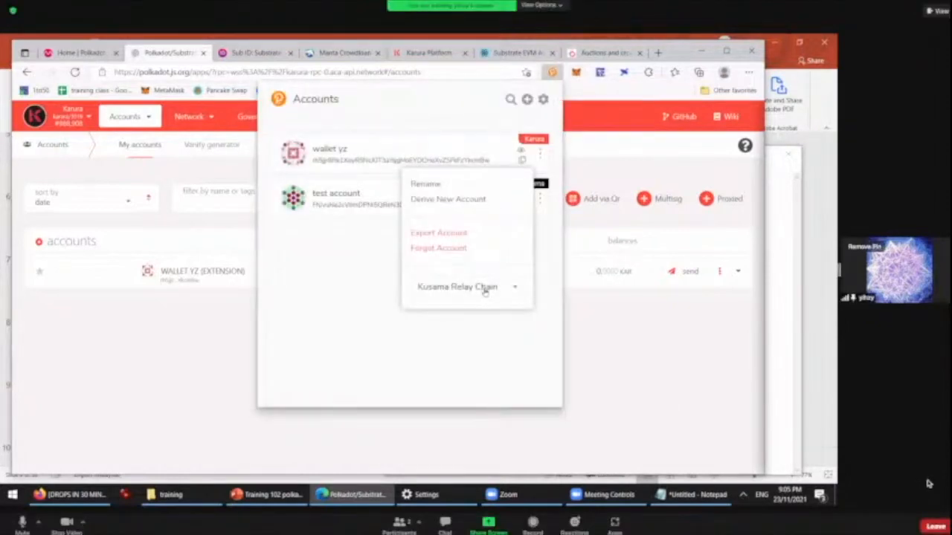
left_click(177, 318)
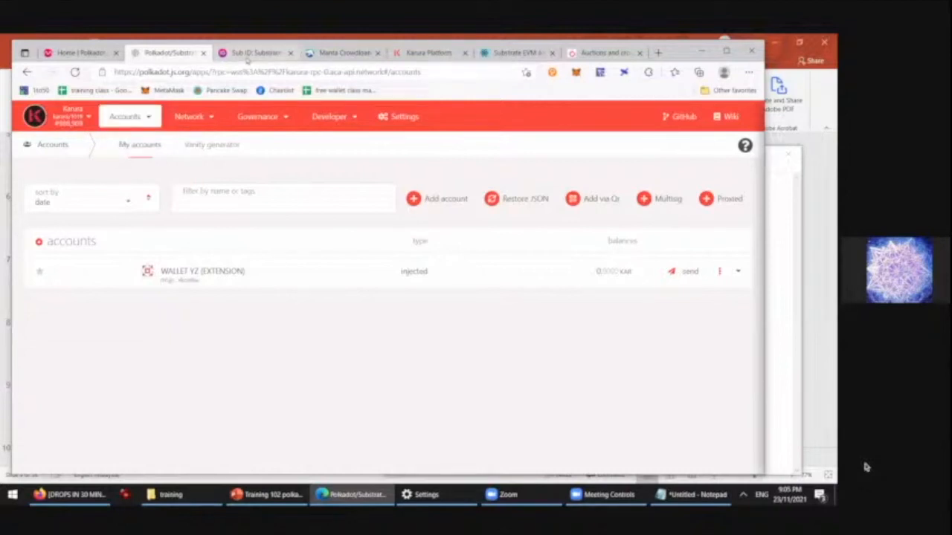
- Review the test account's addresses and balances per chain on the Sub ID page
left_click(250, 55)
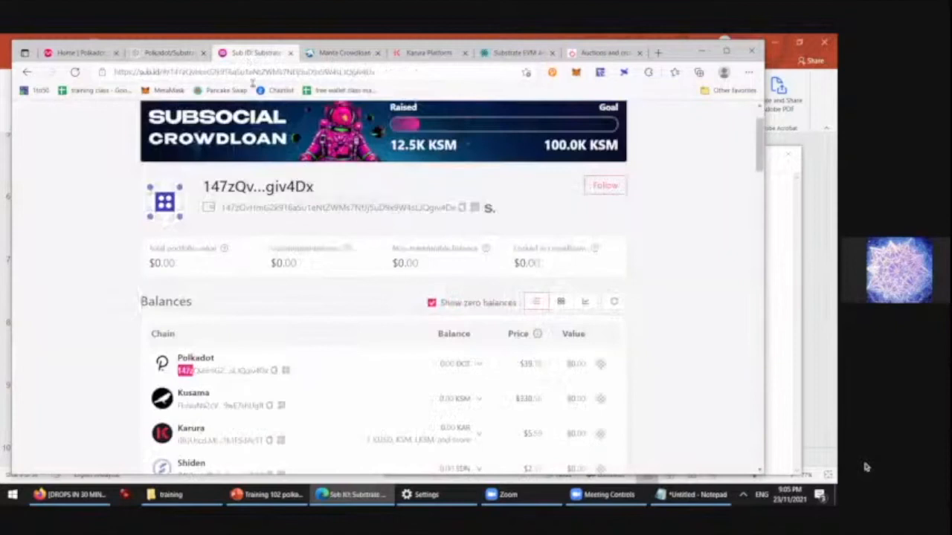
left_click(176, 57)
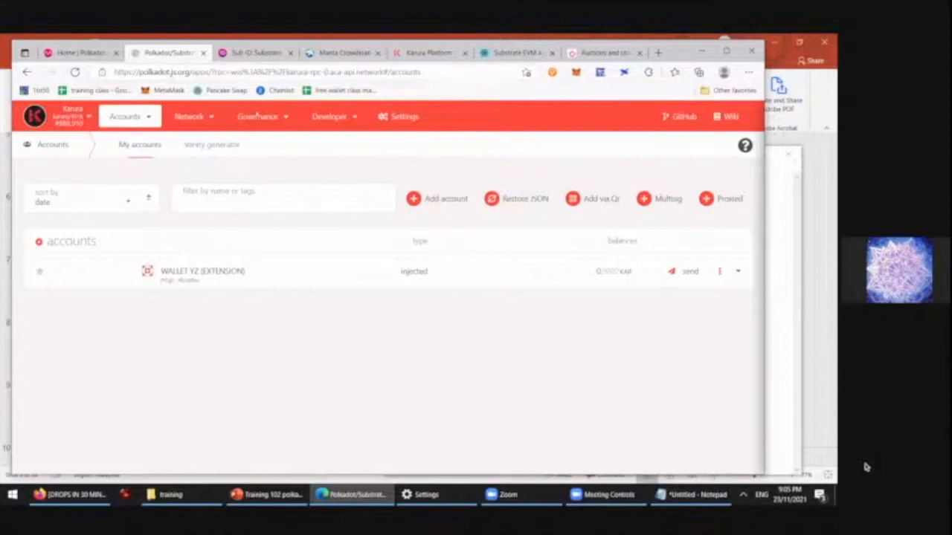
left_click(258, 58)
scroll(577, 320, "down", 2)
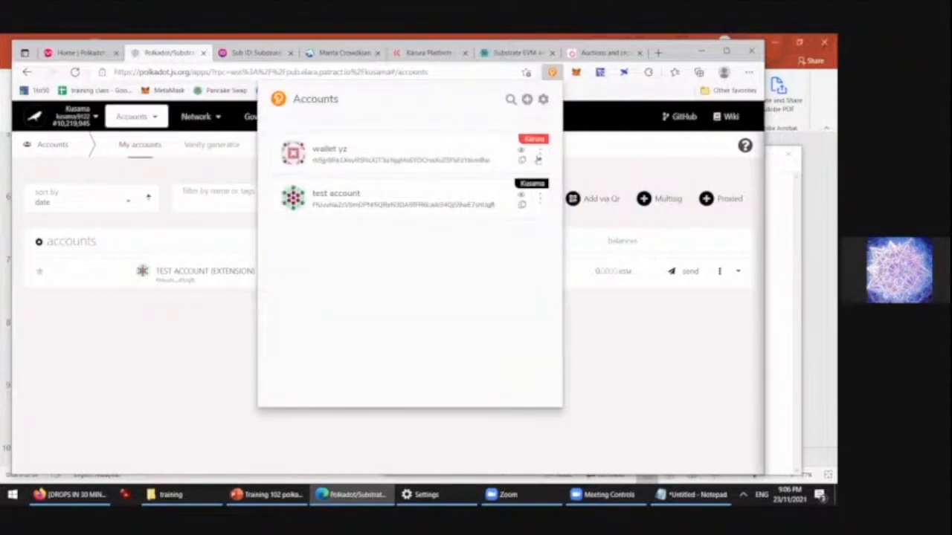
- Look at the Kusama network options, the address converter page and the Sub ID balances, and return to the Kusama accounts list
left_click(225, 225)
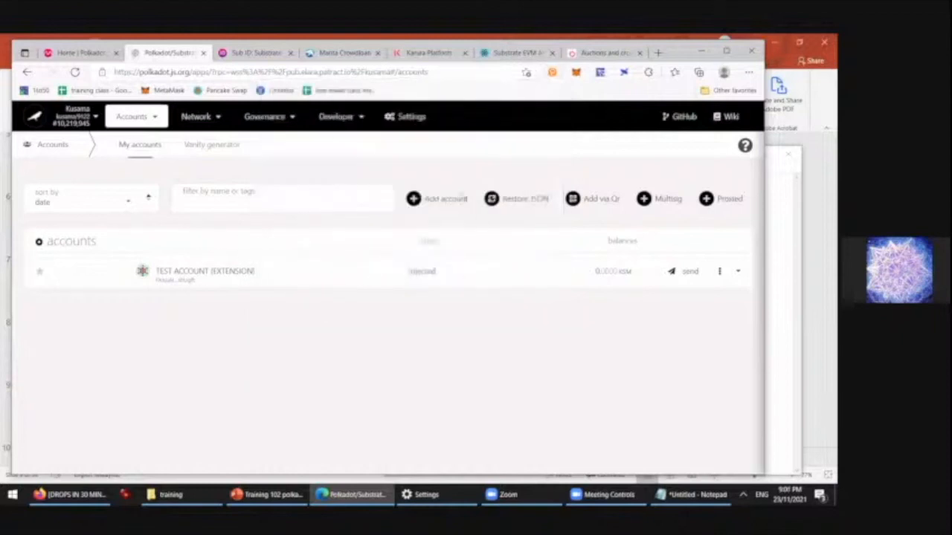
mouse_move(215, 121)
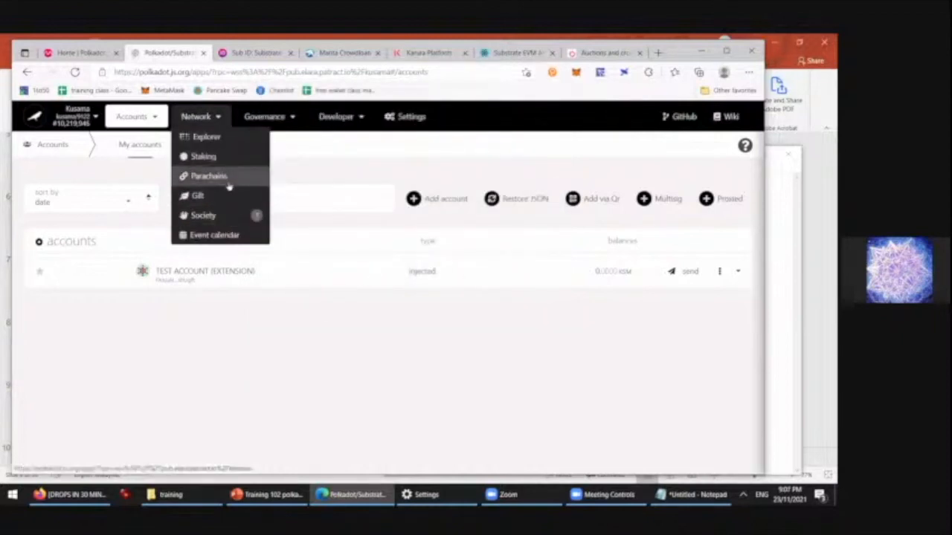
left_click(97, 55)
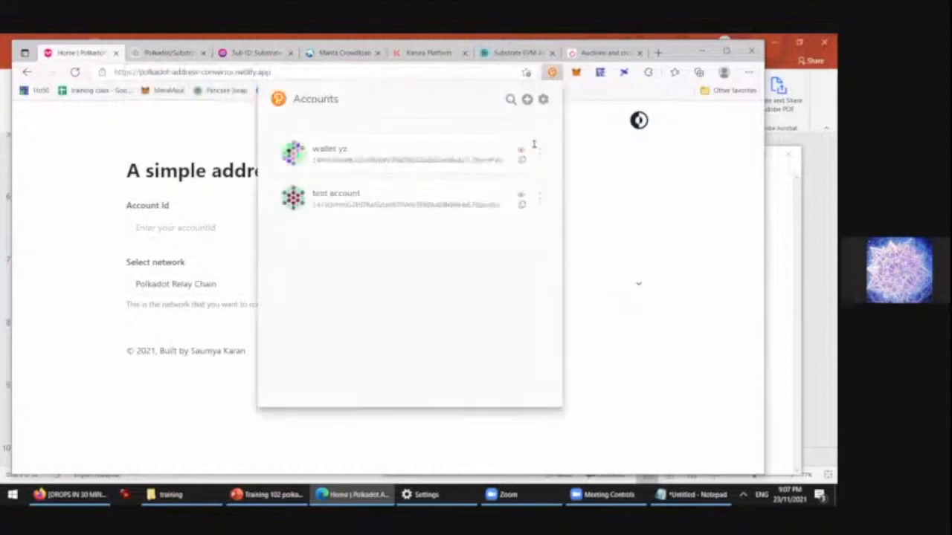
left_click(252, 54)
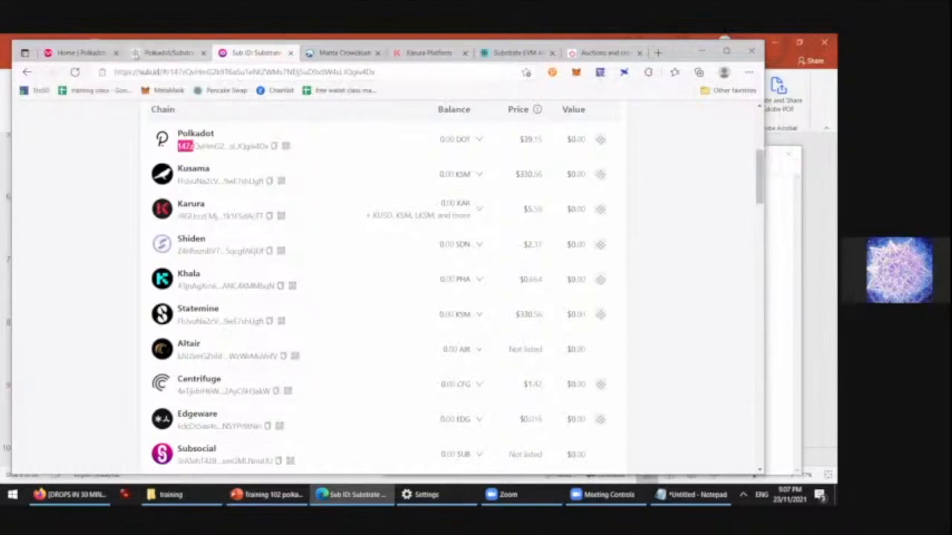
left_click(136, 55)
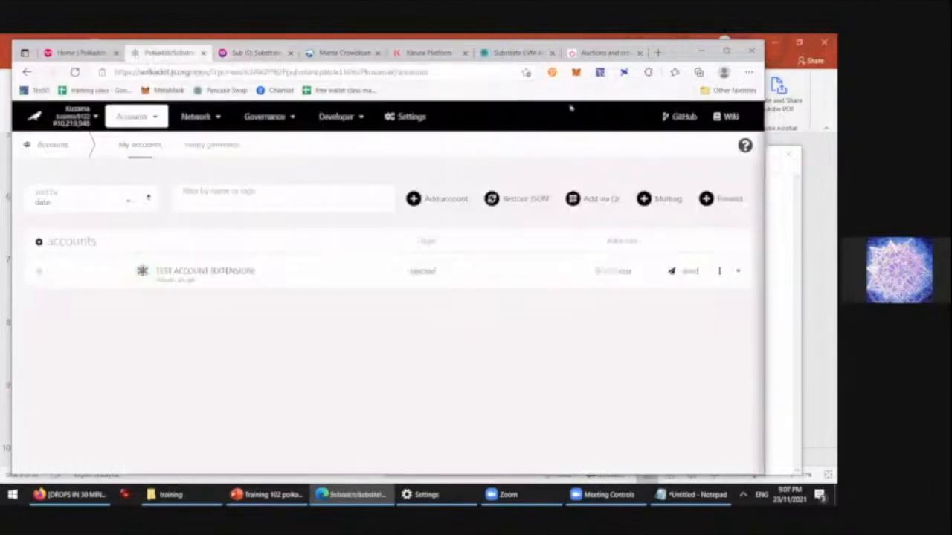
- Set both the test account and wallet yz to allow use on any chain in the wallet extension
left_click(538, 156)
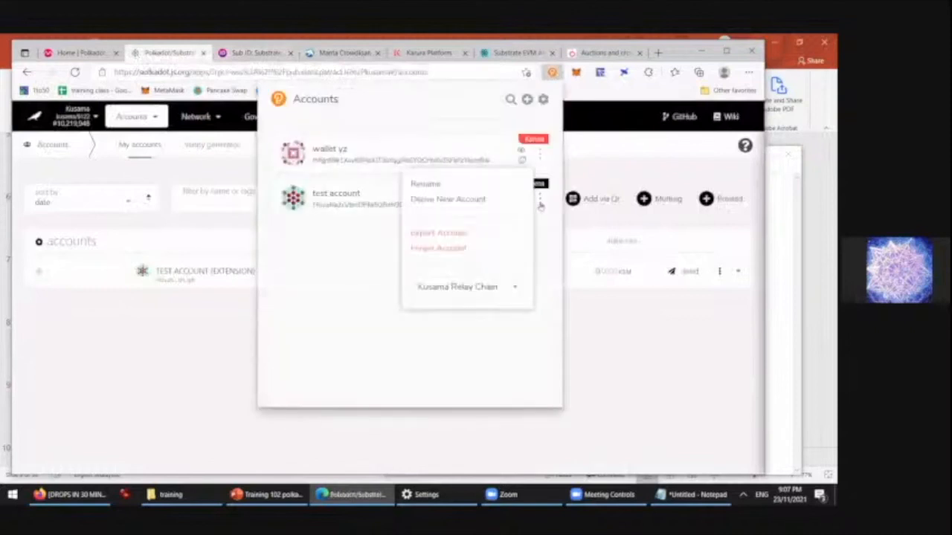
left_click(496, 290)
scroll(461, 149, "up", 2)
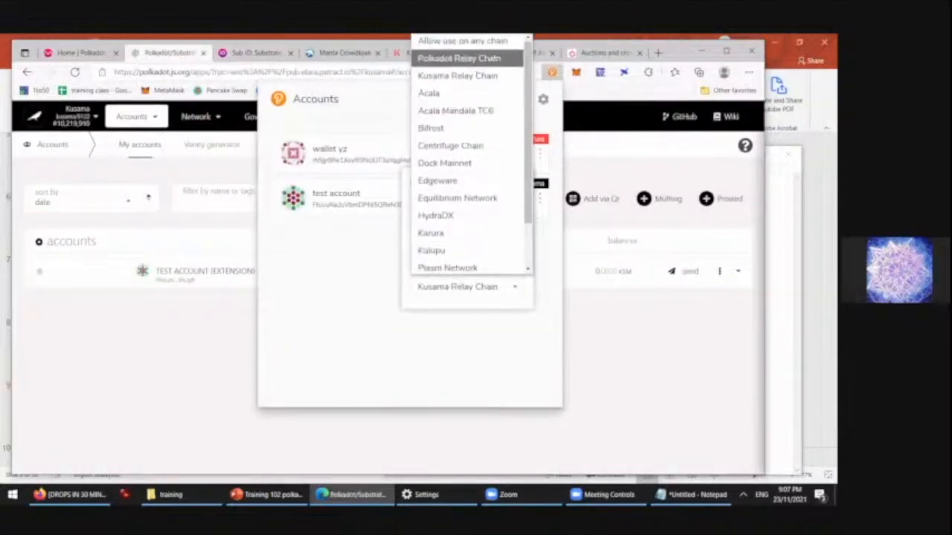
left_click(499, 58)
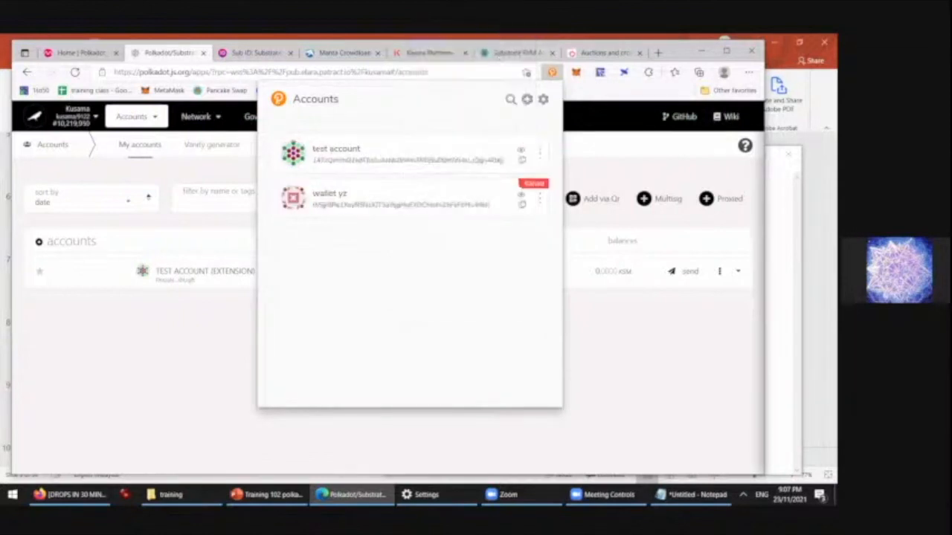
left_click(542, 199)
left_click(489, 288)
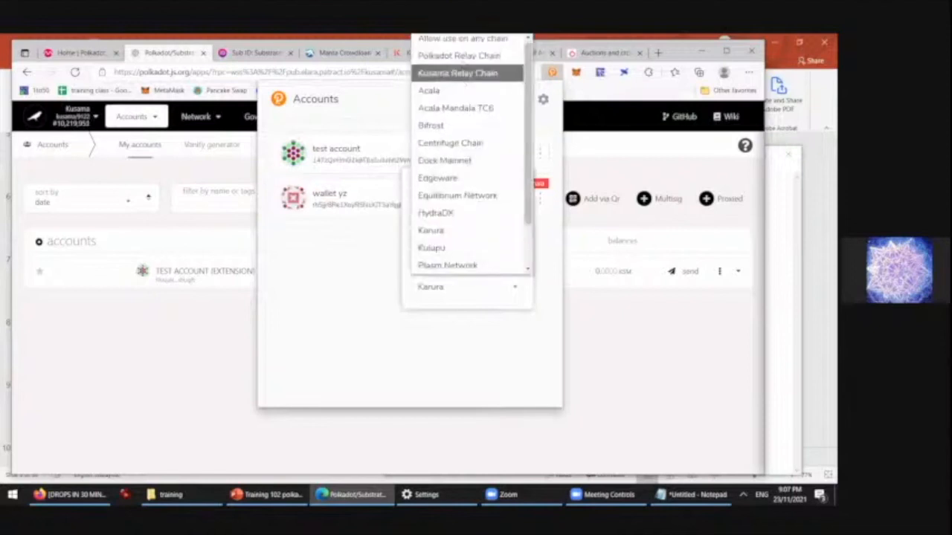
left_click(469, 38)
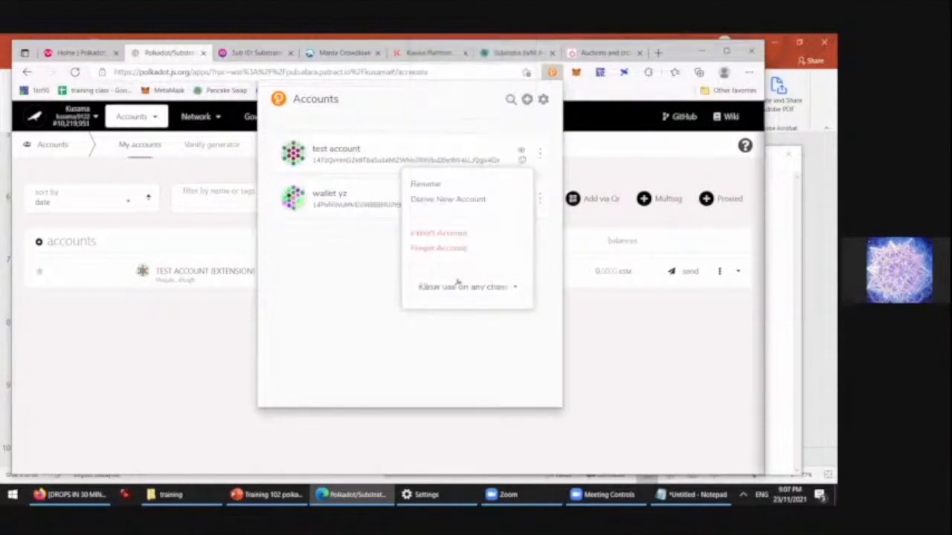
left_click(372, 271)
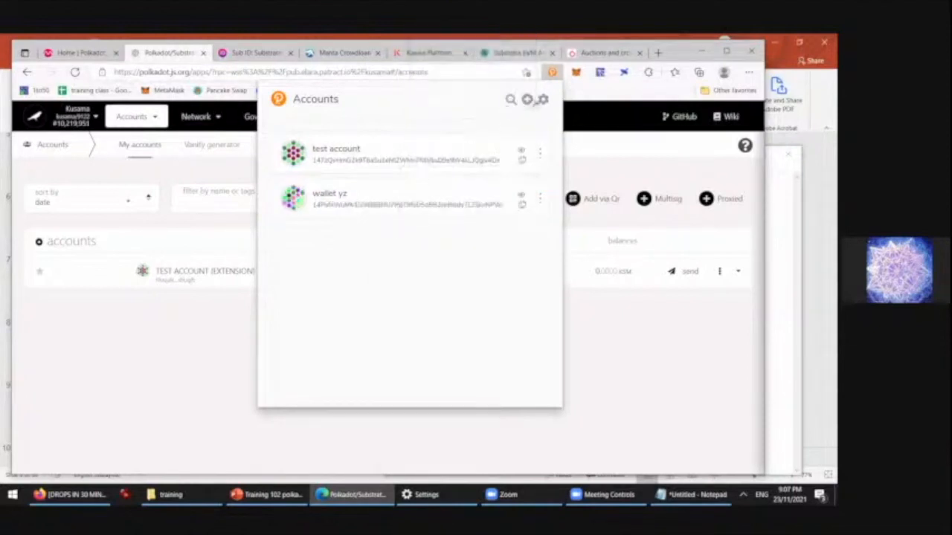
- Review the extension's display address format options, select Polkadot Relay Chain and highlight part of the test account's address
left_click(540, 100)
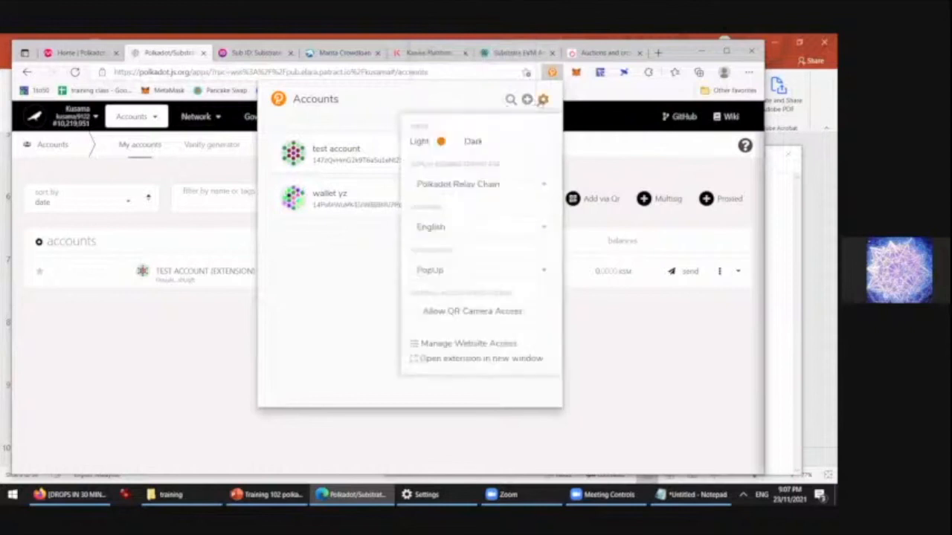
left_click(491, 187)
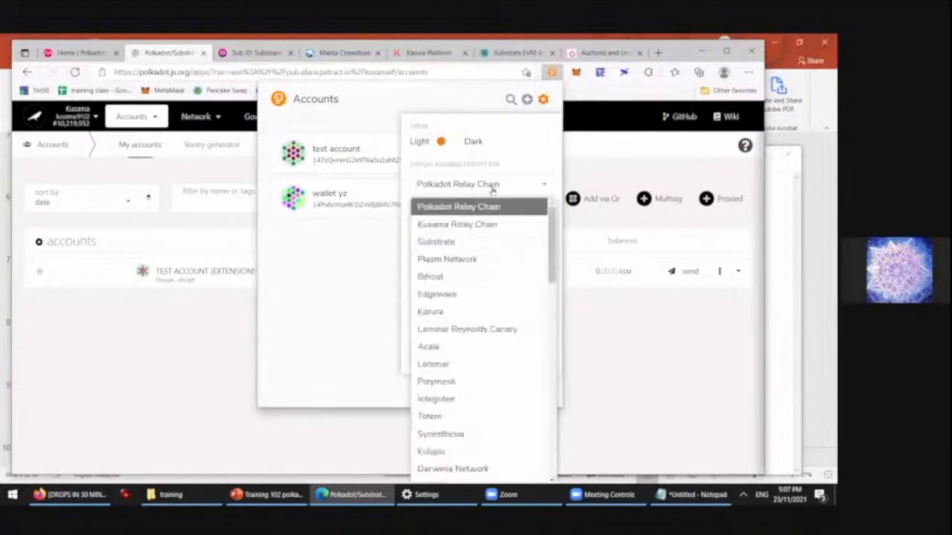
left_click(346, 235)
left_click(542, 101)
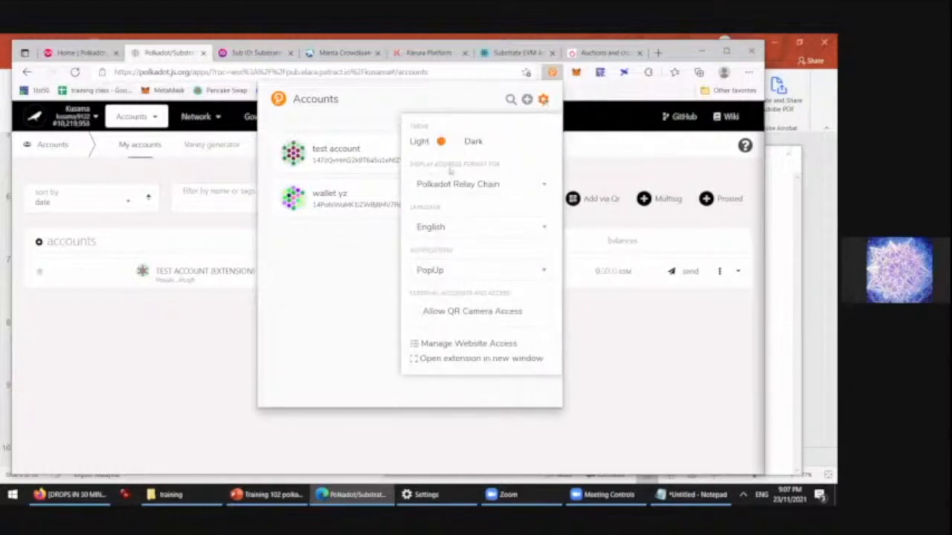
left_click(504, 106)
left_click(543, 100)
left_click(467, 186)
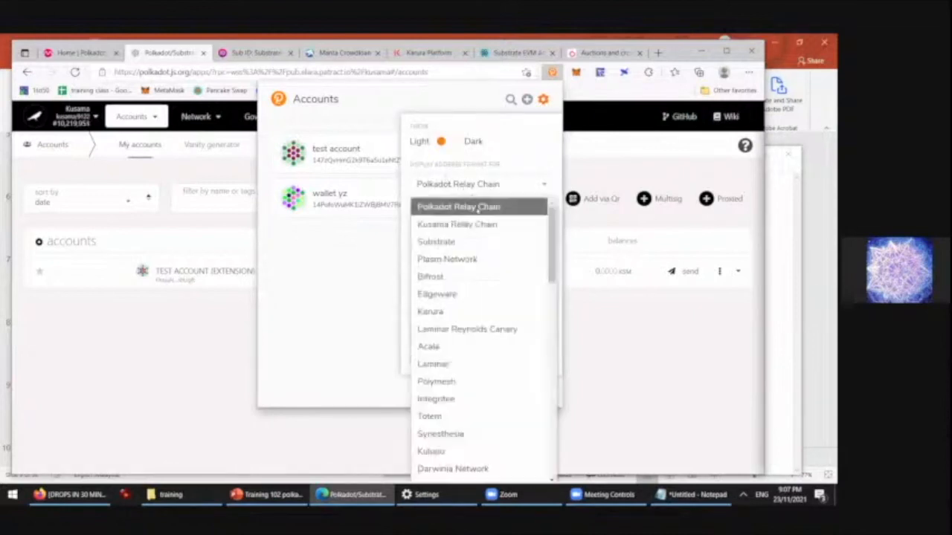
left_click(478, 209)
left_click(377, 181)
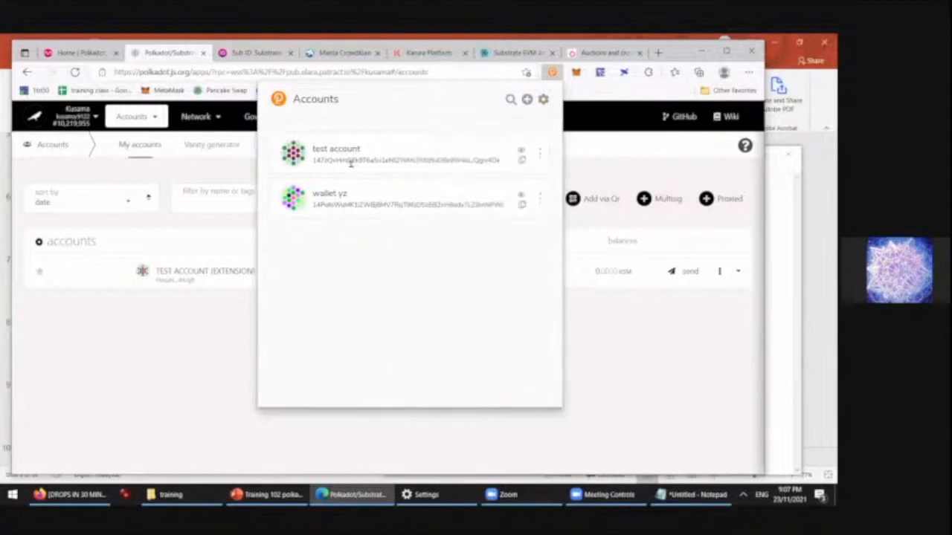
left_click_drag(315, 160, 377, 161)
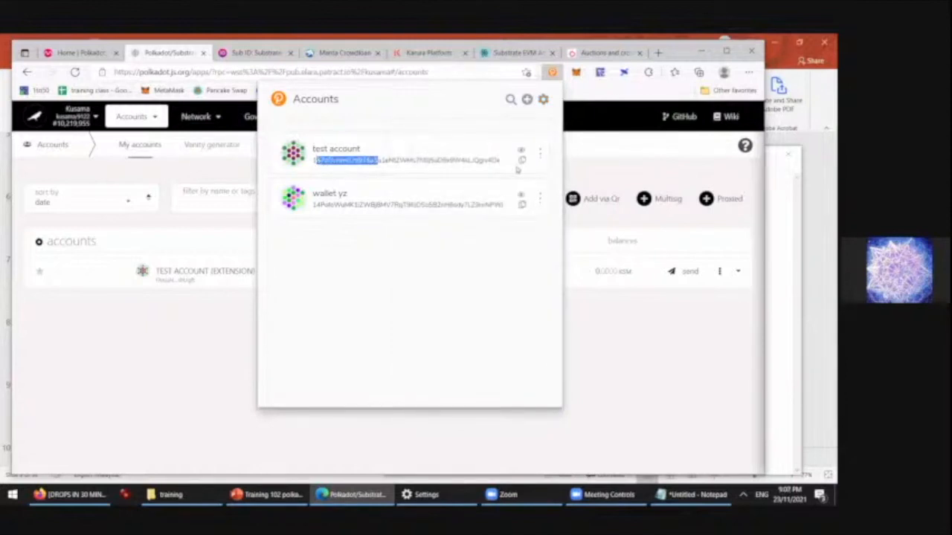
- Assign both the test account and wallet yz to Polkadot Relay Chain in the wallet extension
left_click(539, 154)
left_click(469, 242)
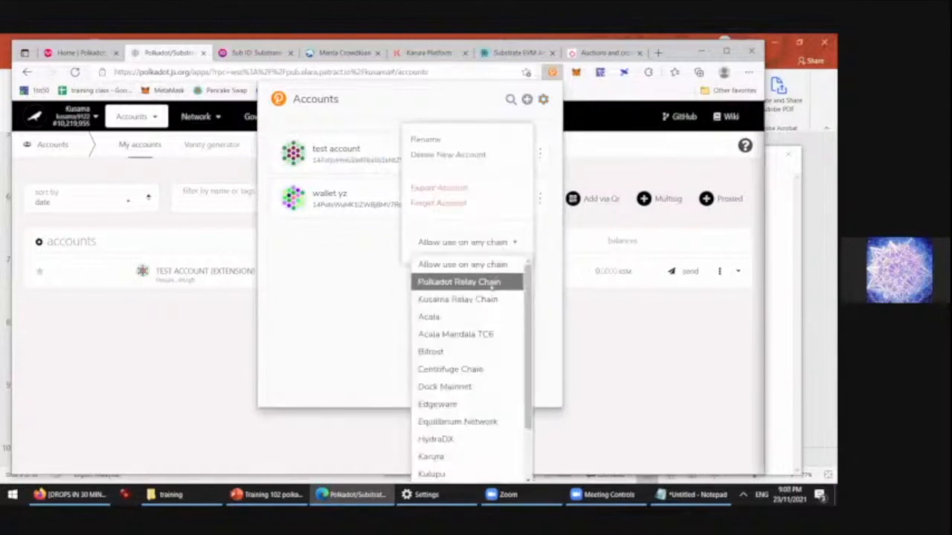
left_click(496, 283)
left_click(536, 155)
left_click(501, 243)
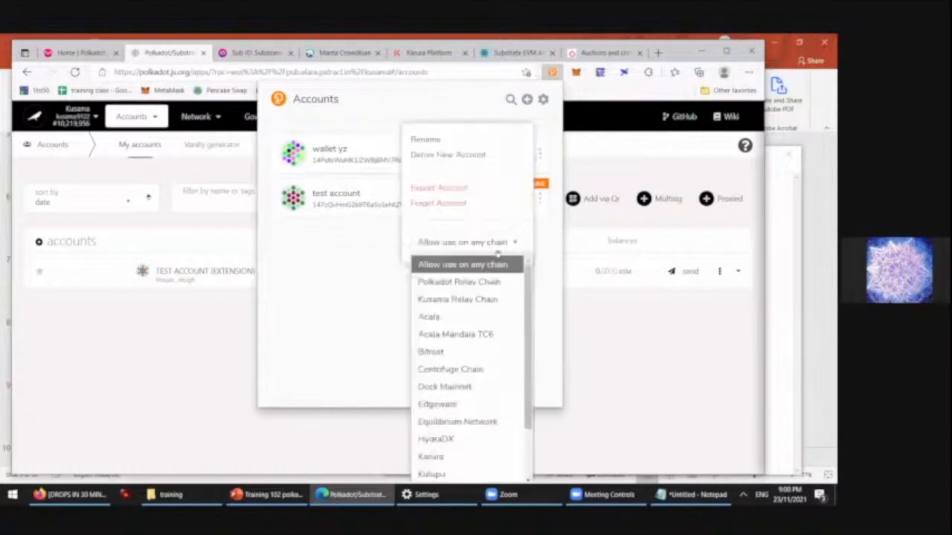
left_click(478, 282)
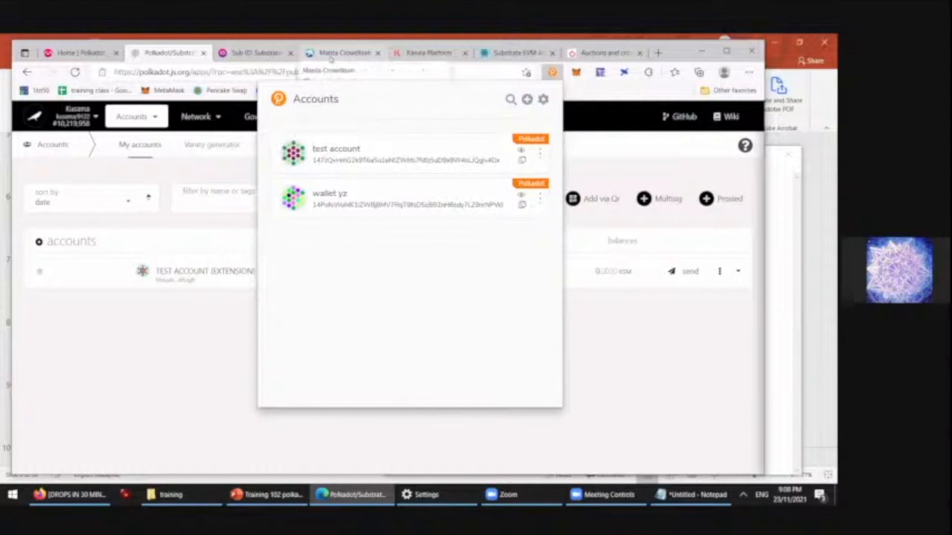
- Copy the test account's address from the wallet extension and enter it as the account ID in the Polkadot address convertor
left_click(541, 158)
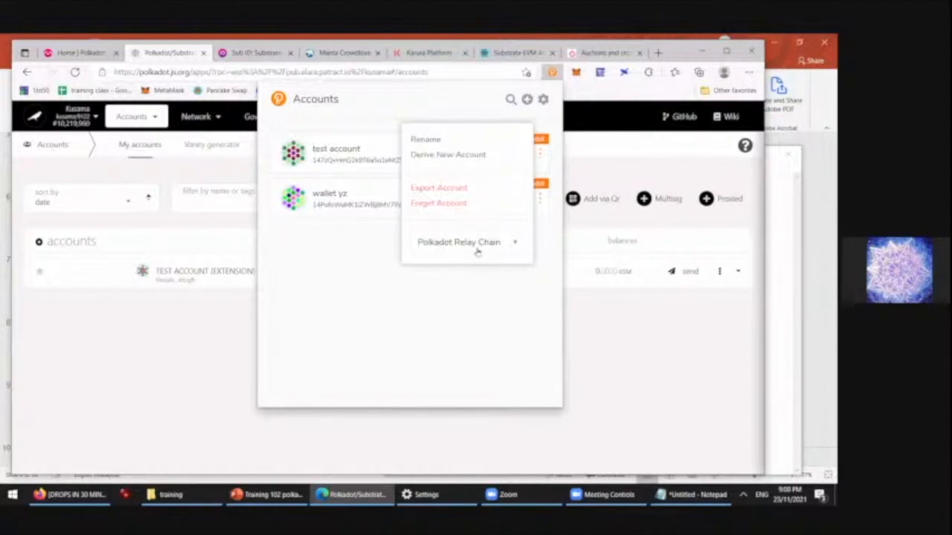
left_click(86, 53)
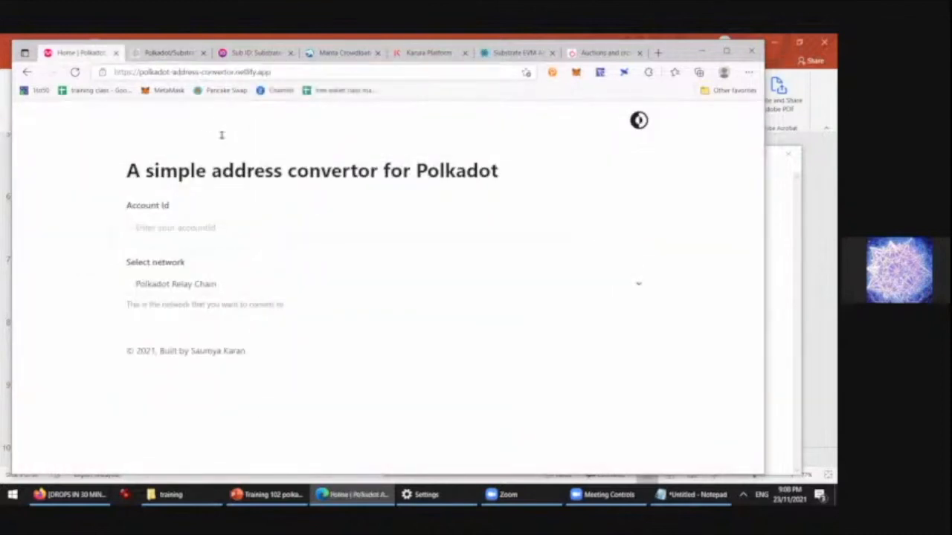
left_click(165, 53)
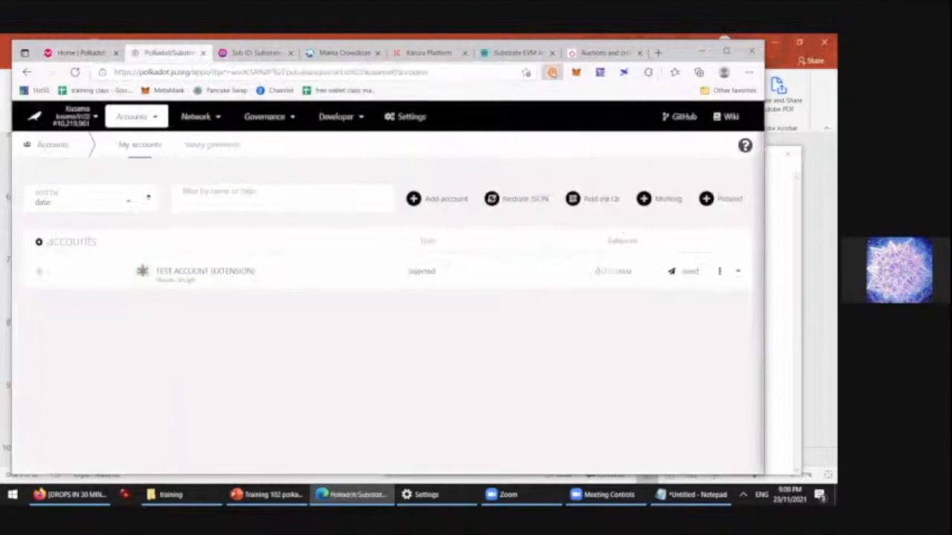
left_click(552, 72)
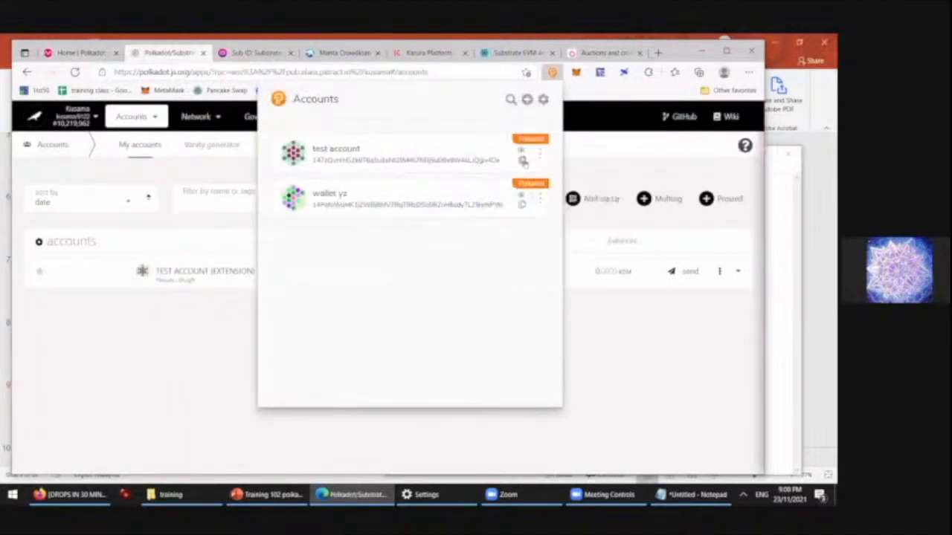
left_click(521, 160)
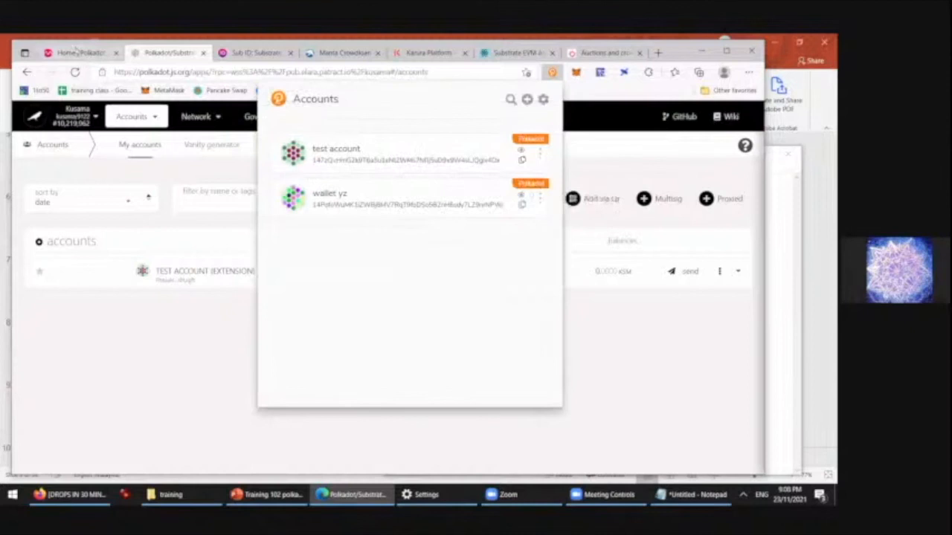
left_click(75, 50)
left_click(259, 225)
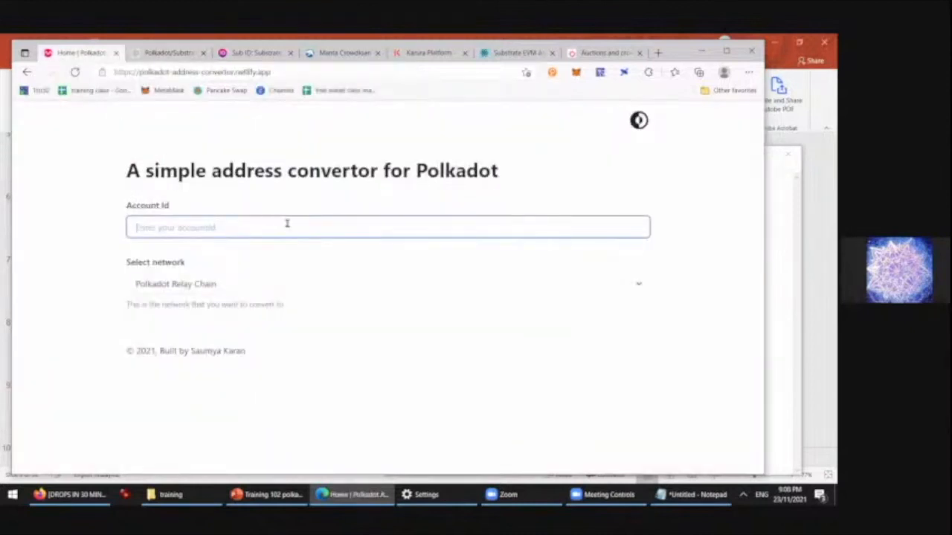
key("ctrl+v")
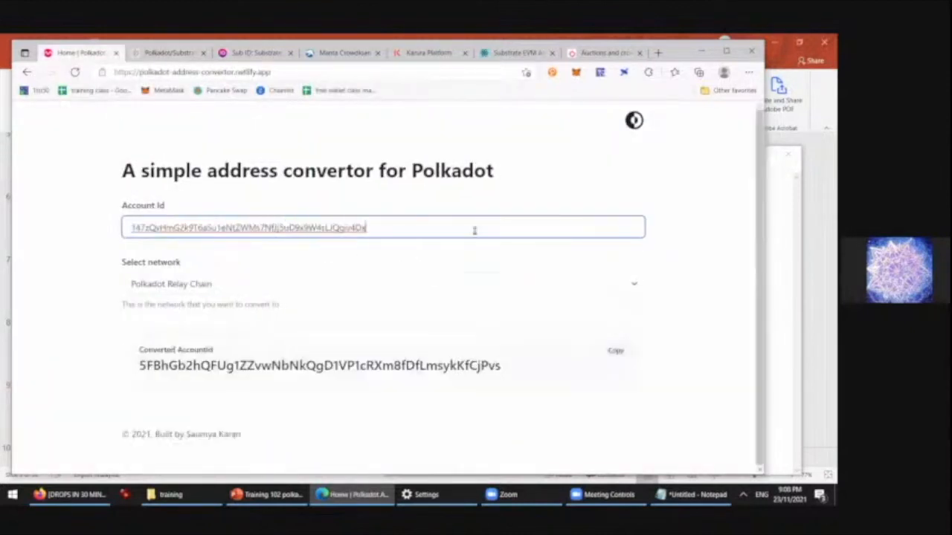
- Convert the entered address to the DataHighway network format, and after that to the Acala format
left_click(461, 283)
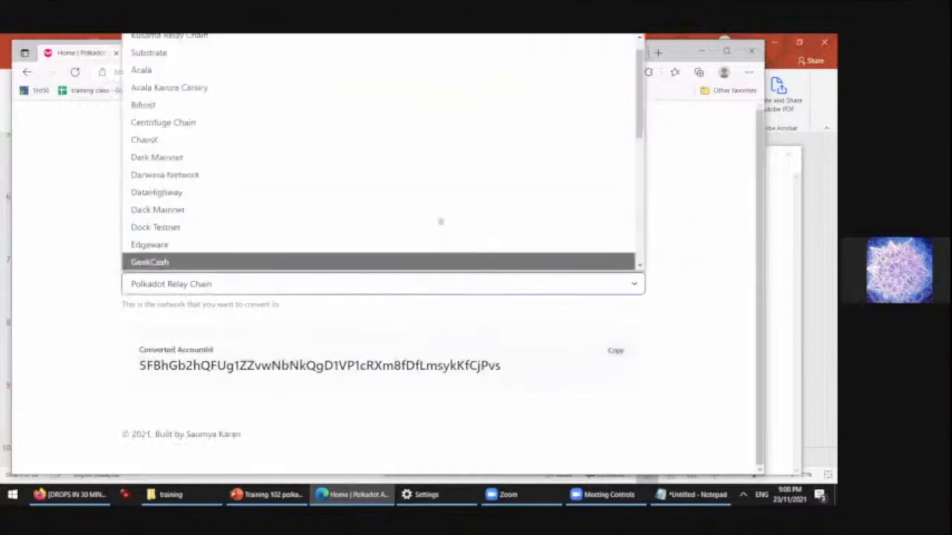
left_click(432, 195)
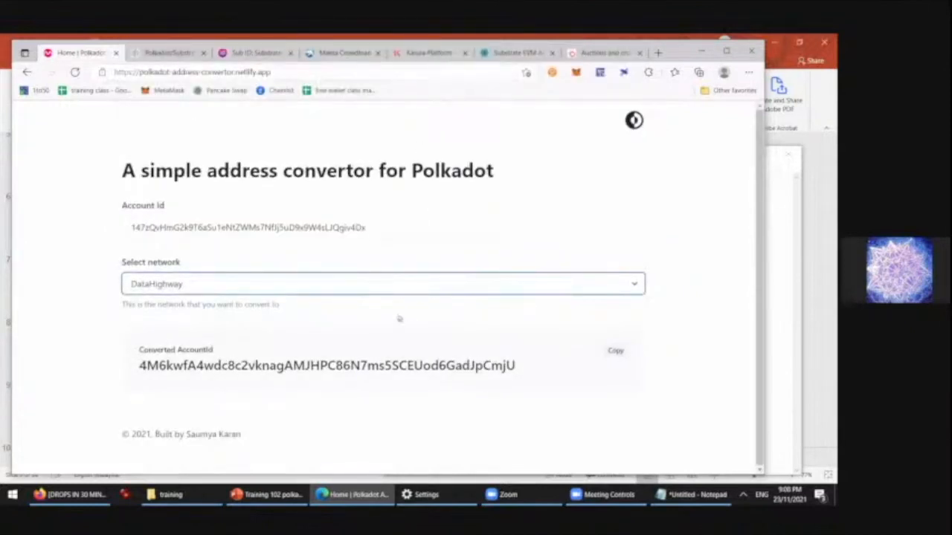
left_click(392, 289)
left_click(260, 94)
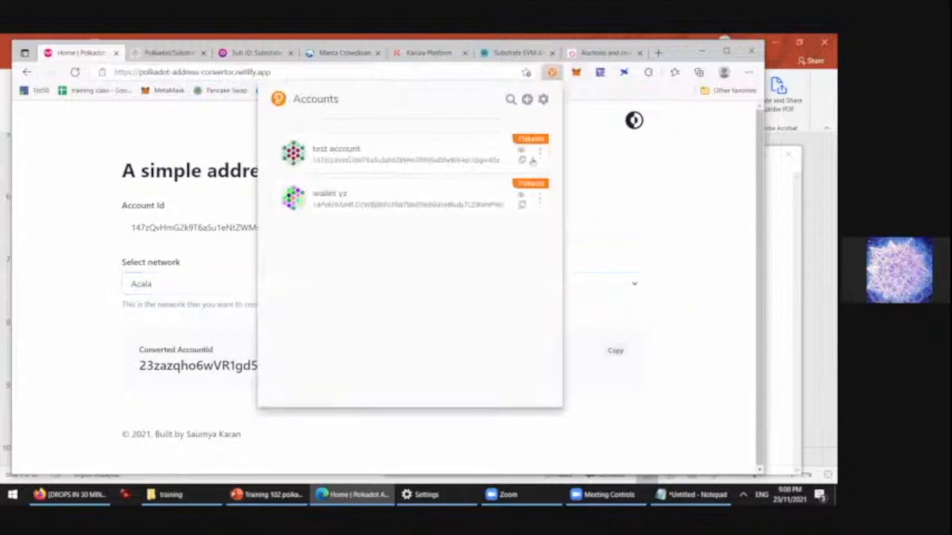
- Set the test account and wallet yz in the wallet extension back to allow use on any chain
left_click(539, 162)
left_click(493, 243)
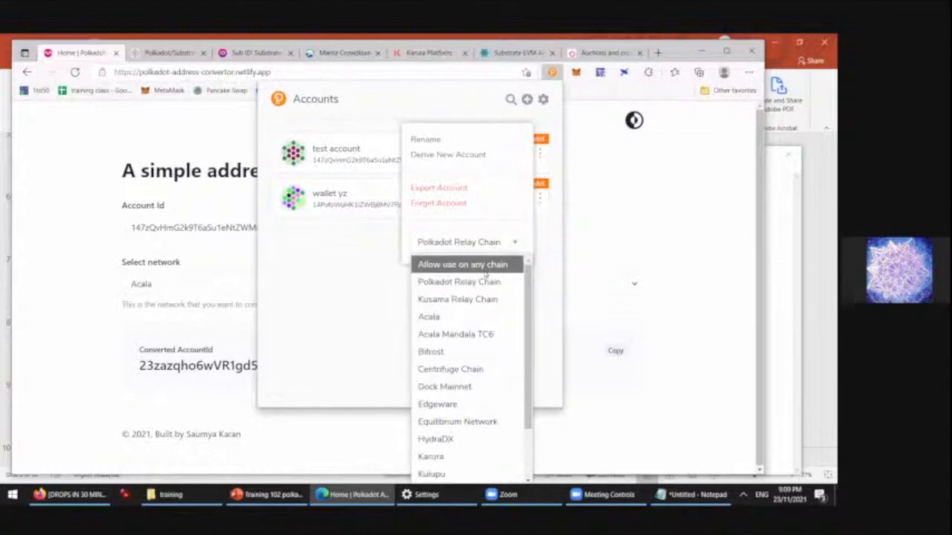
left_click(485, 269)
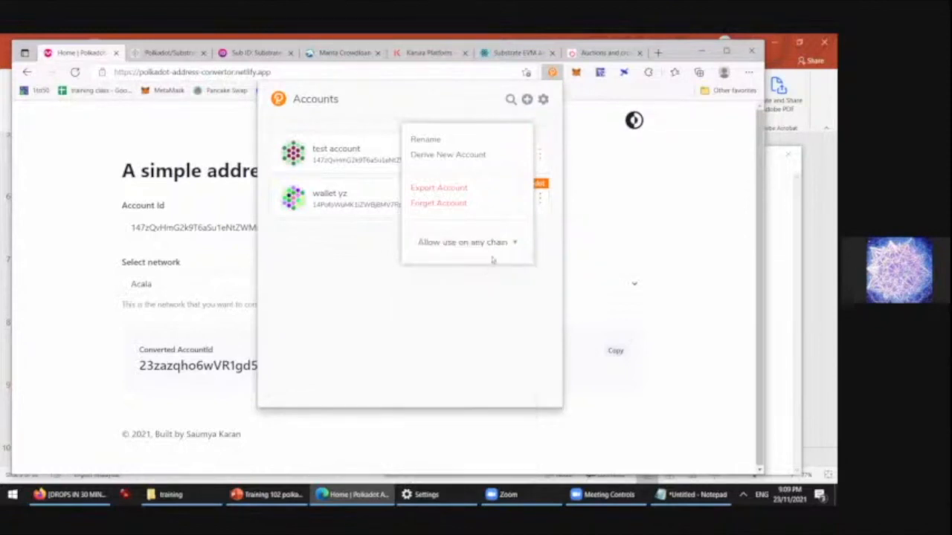
left_click(543, 227)
left_click(541, 204)
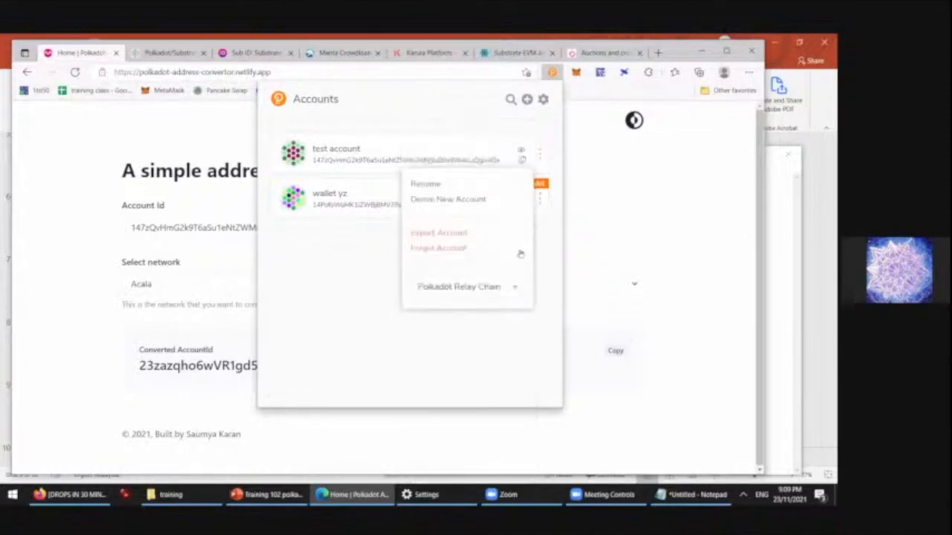
left_click(461, 287)
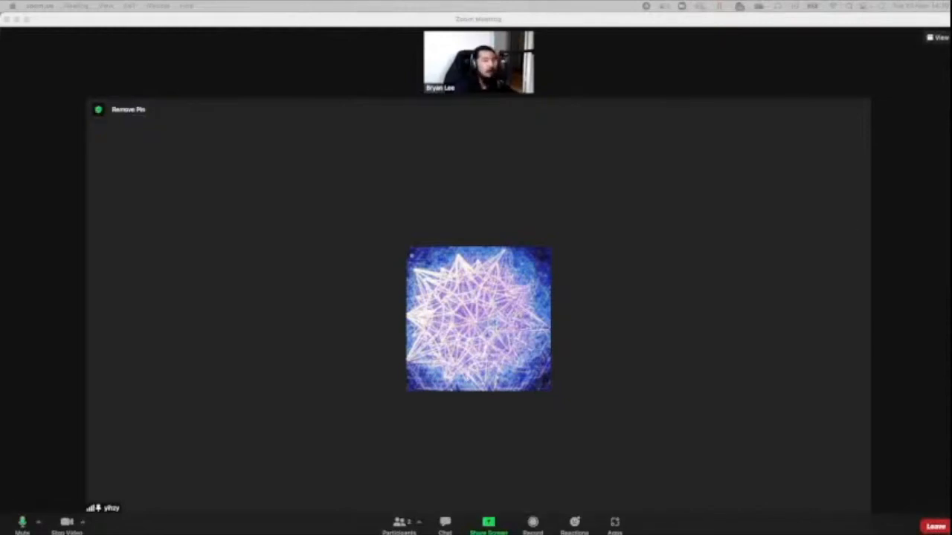
- Switch the Zoom meeting to gallery view
left_click(935, 38)
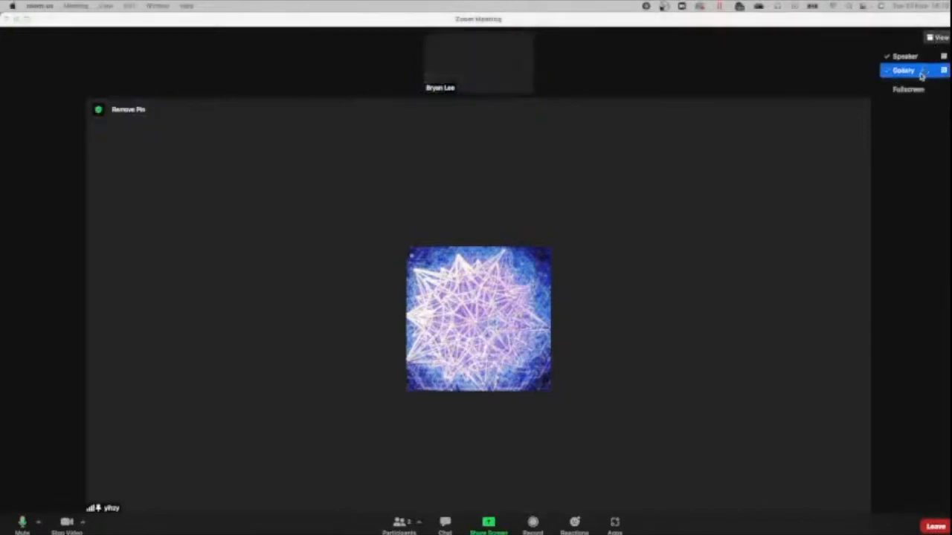
left_click(922, 72)
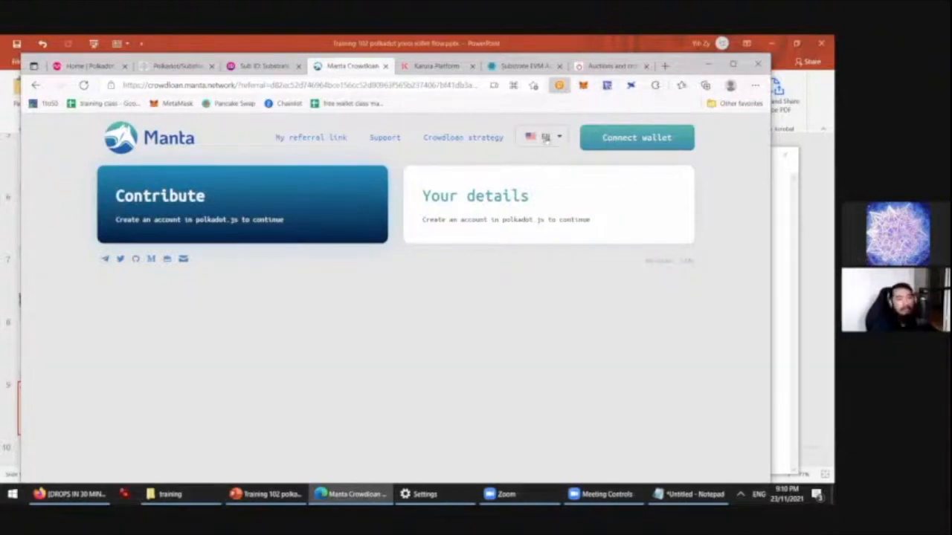
- Start connecting a wallet on the Manta crowdloan page and assign both extension accounts to Polkadot Relay Chain
left_click(599, 274)
left_click(609, 145)
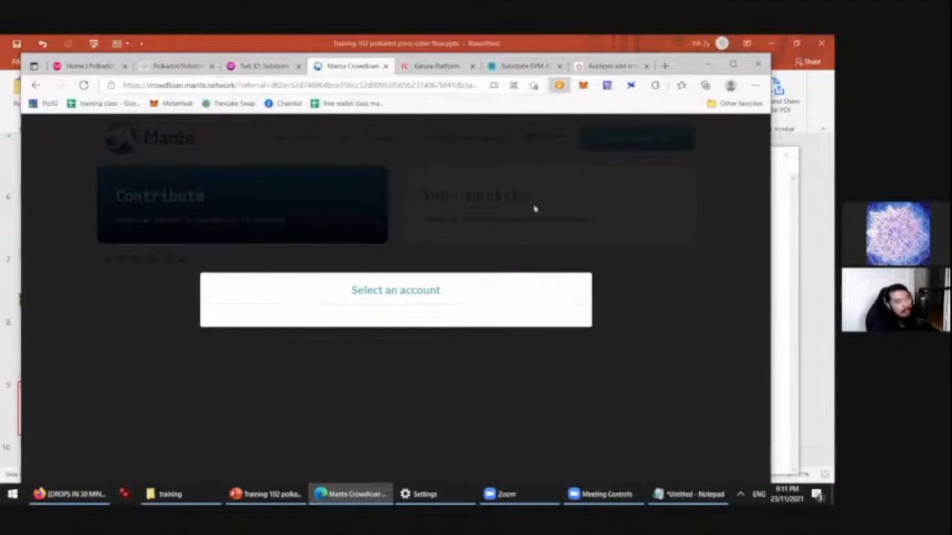
left_click(545, 186)
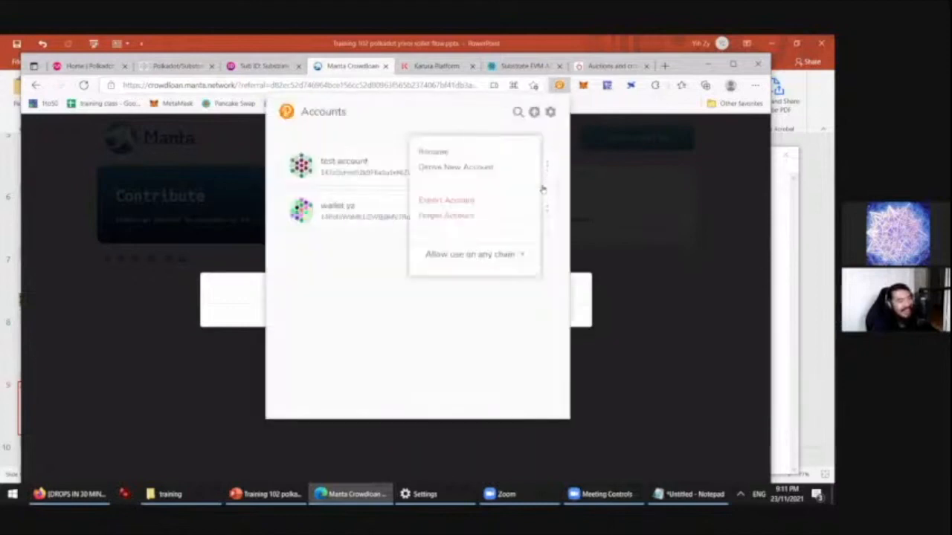
left_click(516, 254)
left_click(478, 291)
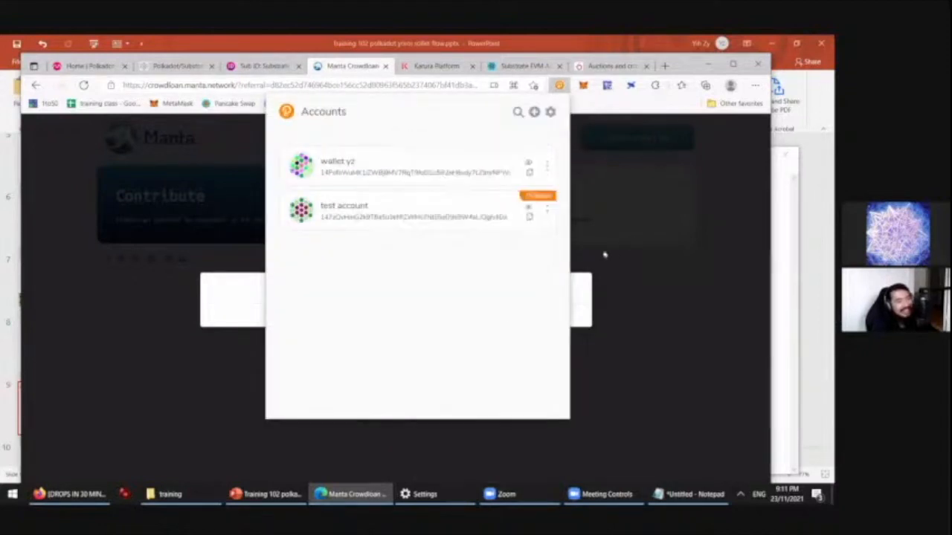
left_click(546, 166)
left_click(516, 257)
left_click(483, 290)
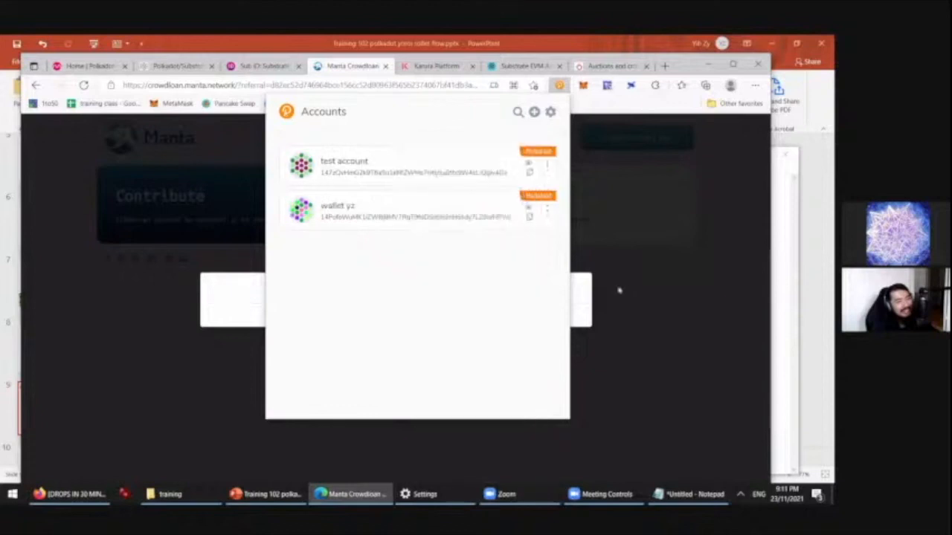
- Close the wallet extension and try again to choose an account on the Manta crowdloan page
left_click(620, 290)
left_click(619, 149)
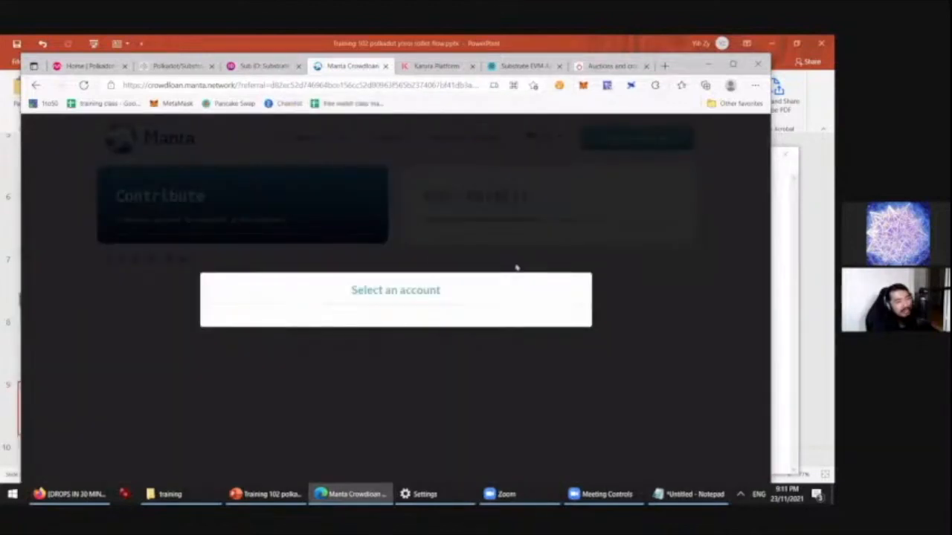
left_click(525, 350)
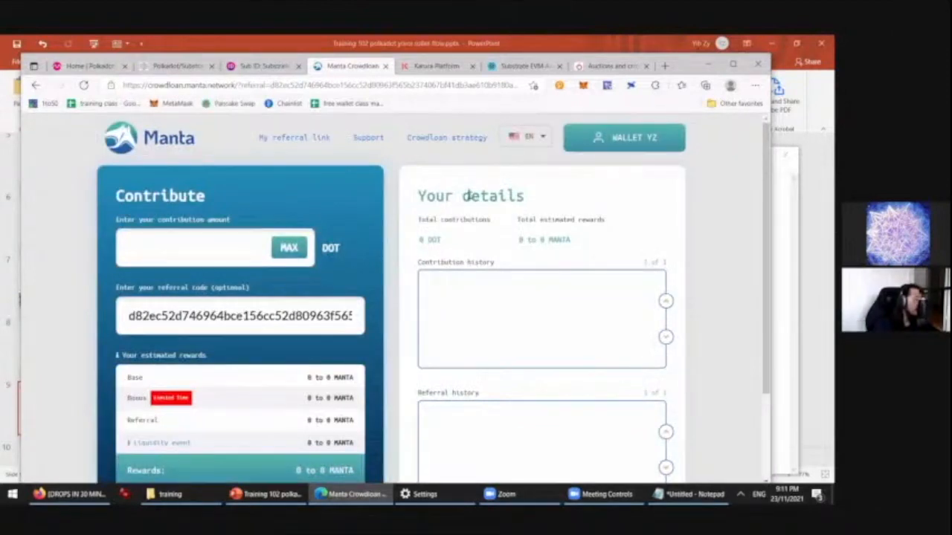
- Check the accounts' chain assignments in the wallet extension and select wallet yz as the account on the Manta page
left_click(614, 146)
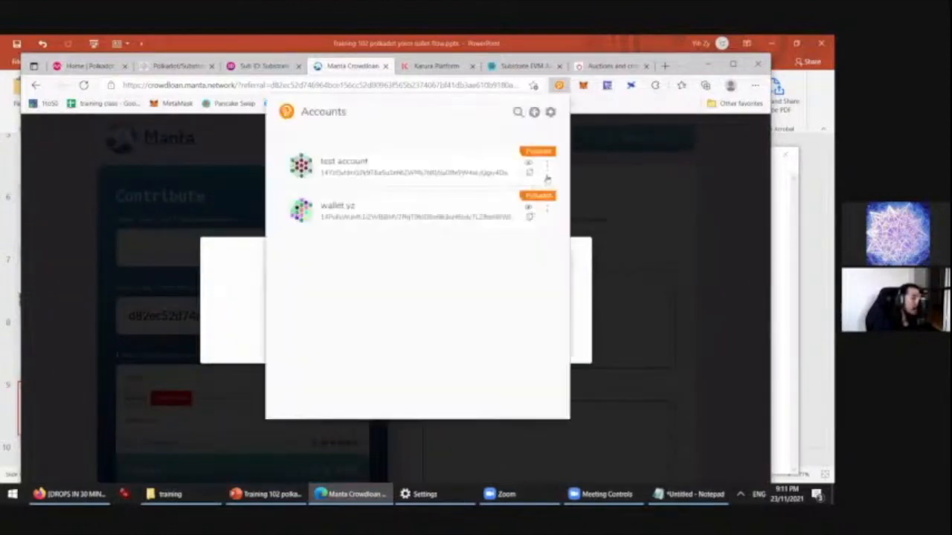
left_click(247, 260)
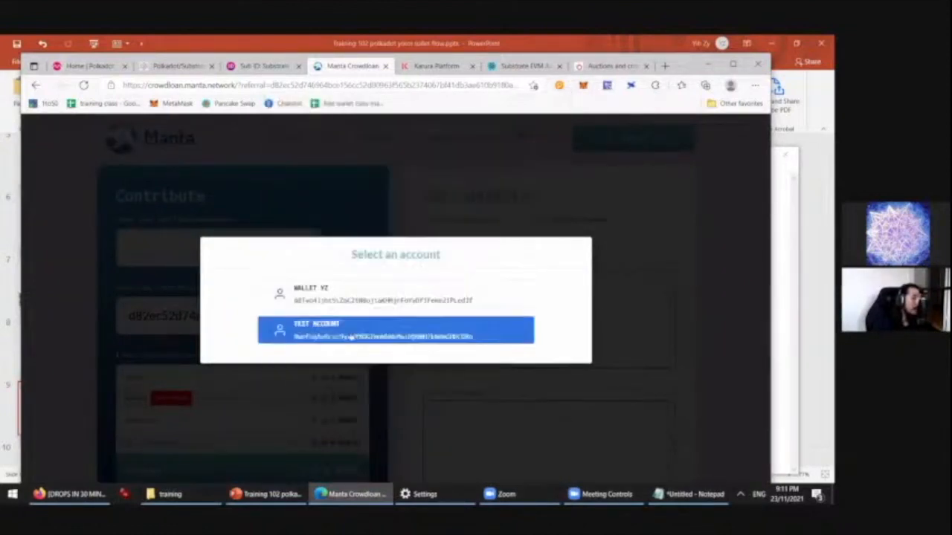
left_click(360, 301)
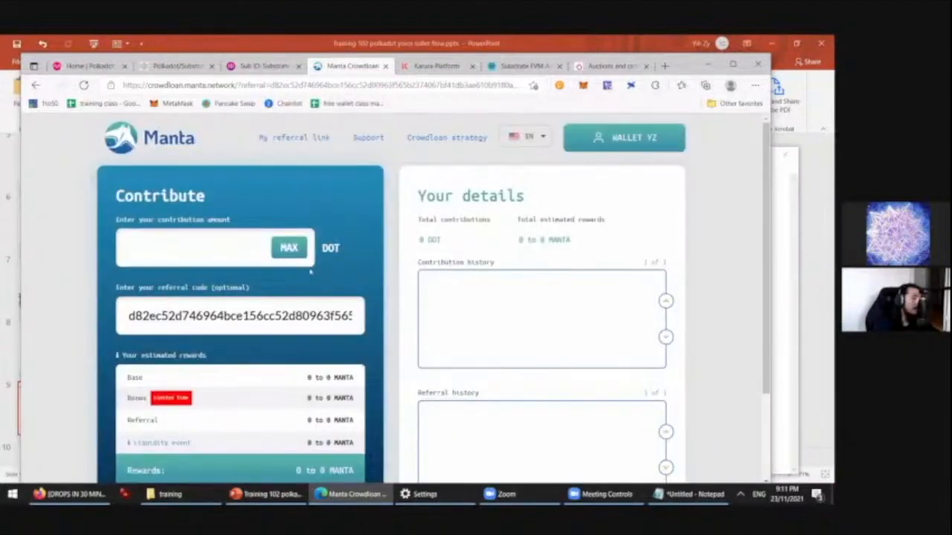
- Fill in the maximum DOT contribution for Manta and look over the estimated rewards, contribution history and referral history
left_click(288, 248)
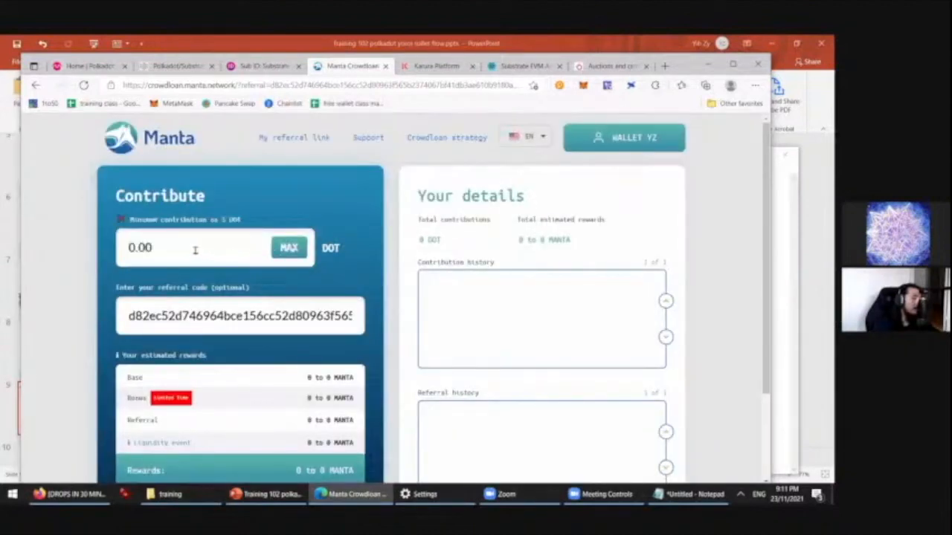
left_click_drag(195, 250, 117, 247)
scroll(323, 256, "down", 1)
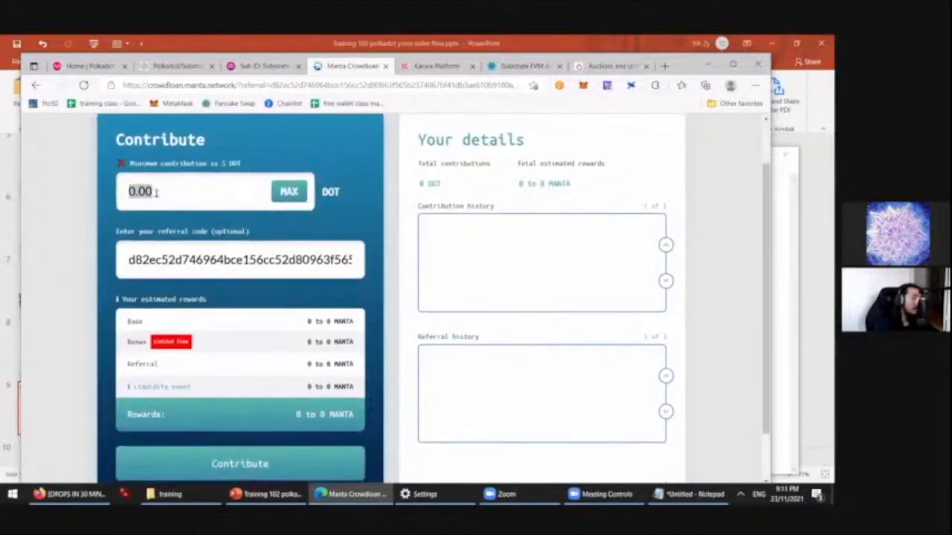
scroll(261, 226, "down", 1)
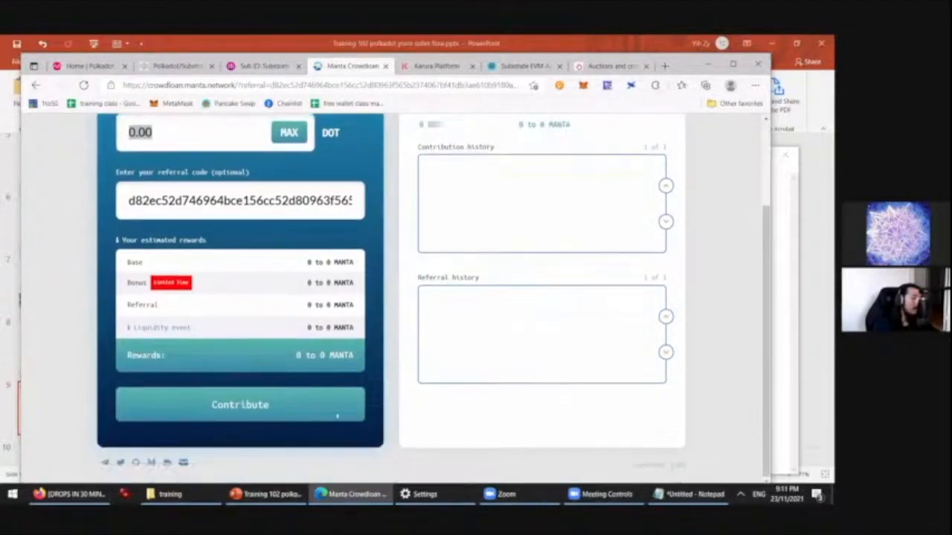
scroll(451, 260, "up", 2)
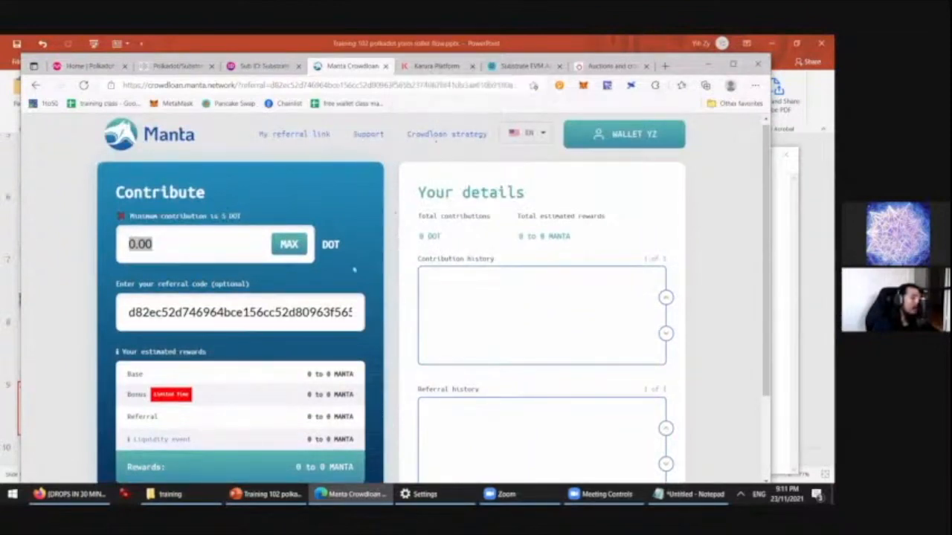
left_click(331, 273)
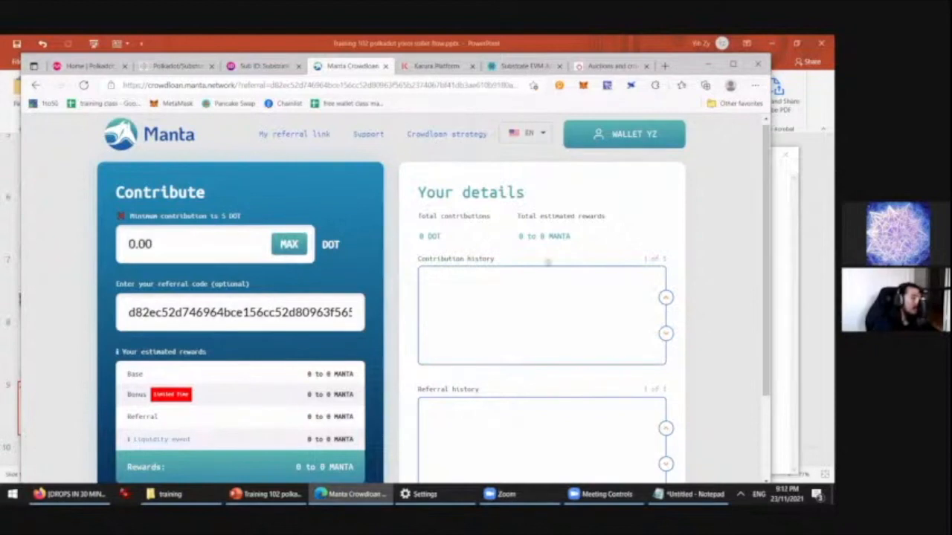
scroll(631, 280, "down", 1)
scroll(629, 276, "up", 1)
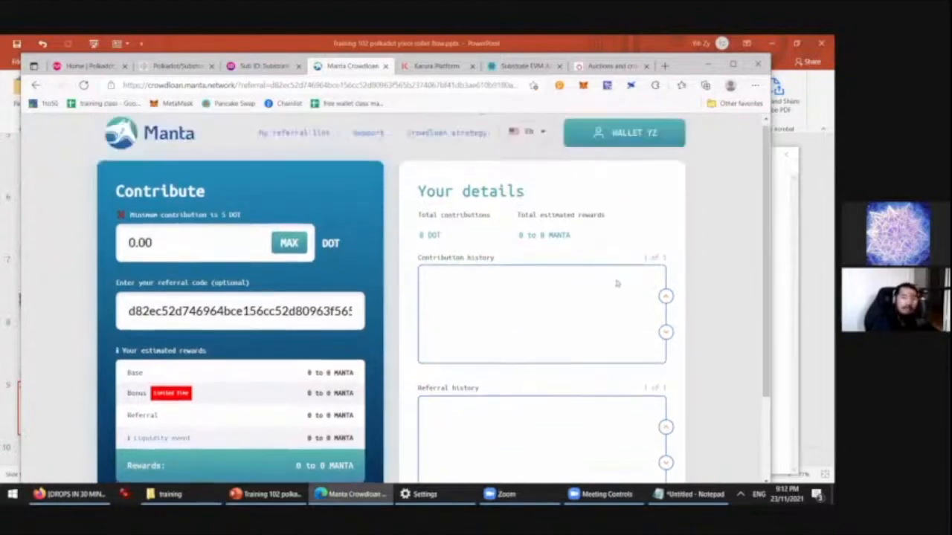
scroll(617, 283, "down", 2)
scroll(474, 283, "up", 1)
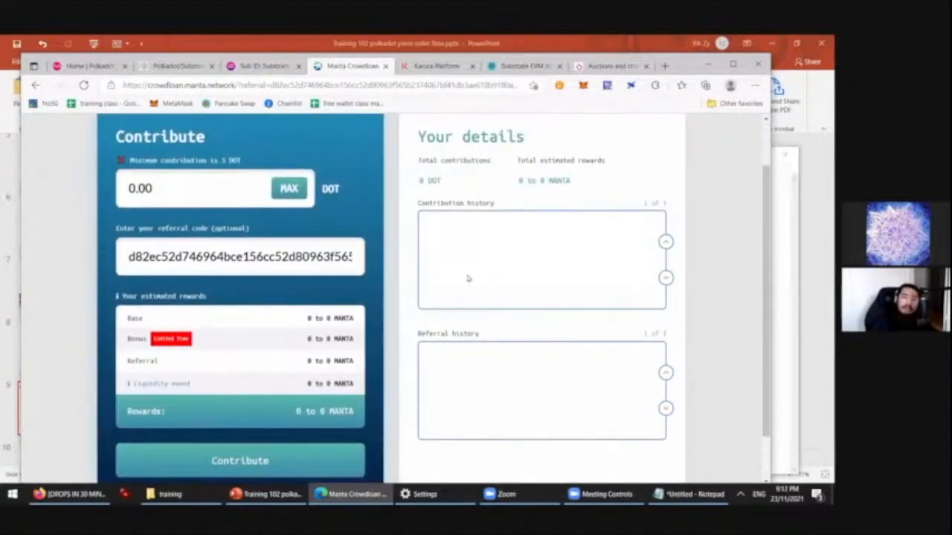
scroll(468, 272, "up", 1)
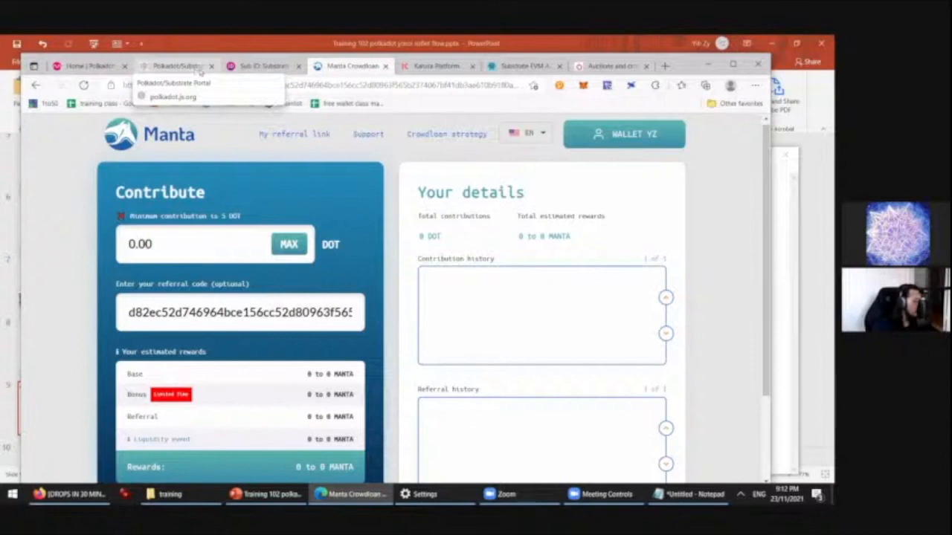
- Examine the Kusama accounts and network options in the Polkadot/Substrate portal alongside Manta's crowdloan contribution form
left_click(199, 70)
mouse_move(346, 129)
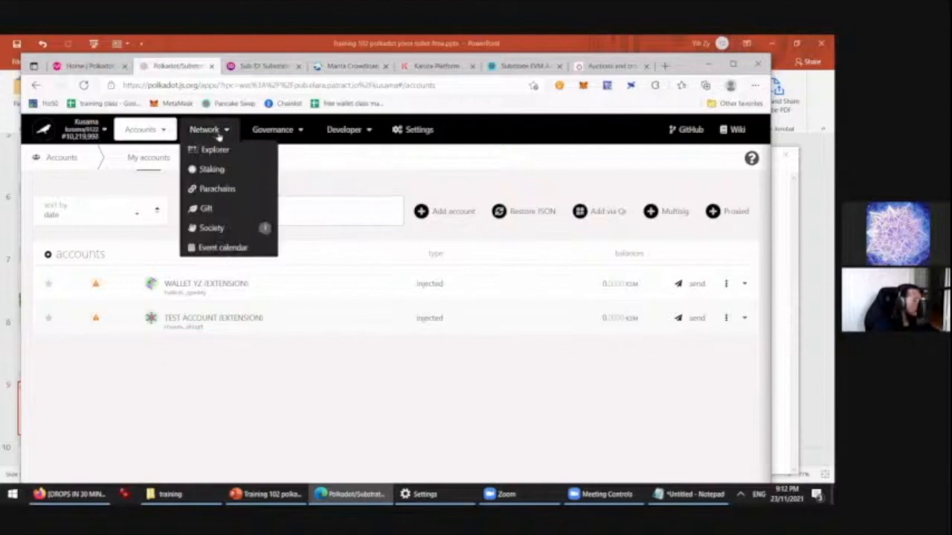
mouse_move(255, 139)
left_click(350, 66)
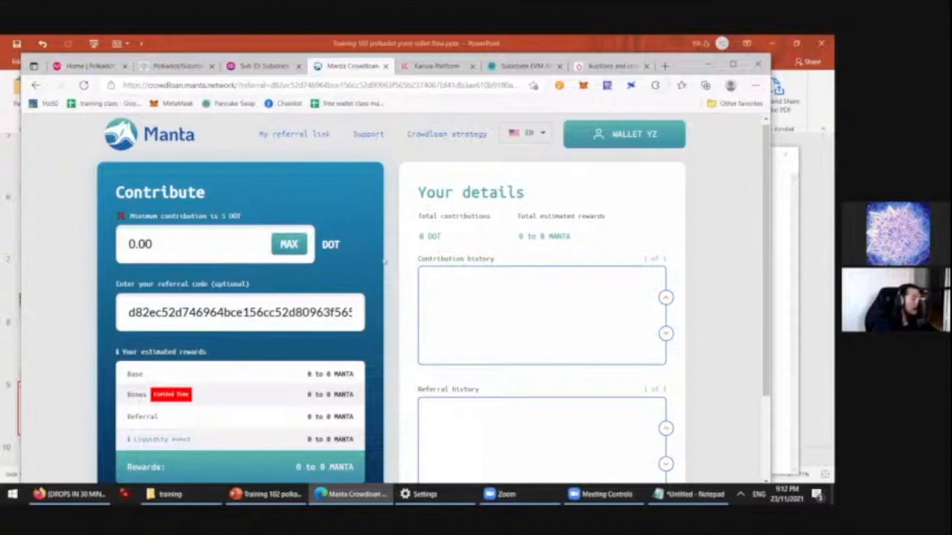
left_click(178, 66)
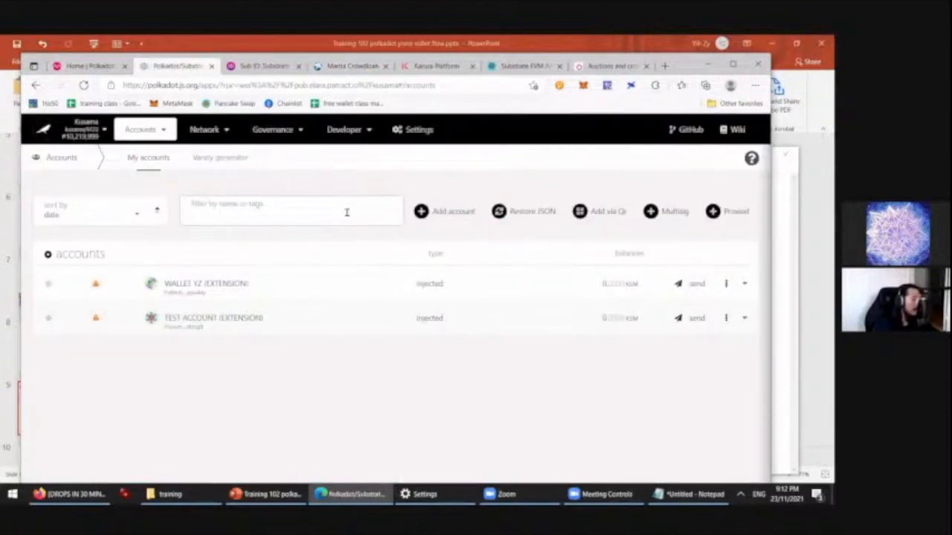
mouse_move(255, 137)
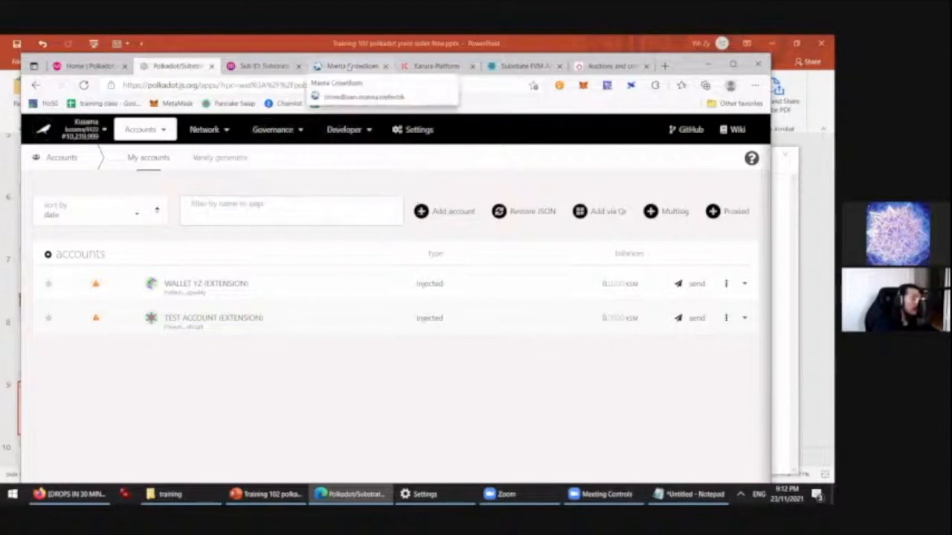
left_click(350, 66)
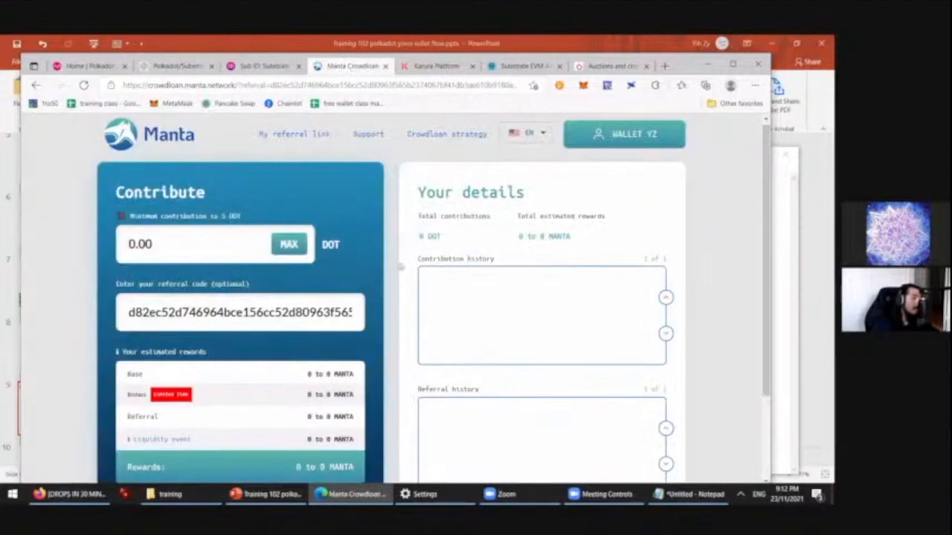
scroll(399, 264, "down", 2)
scroll(398, 252, "up", 2)
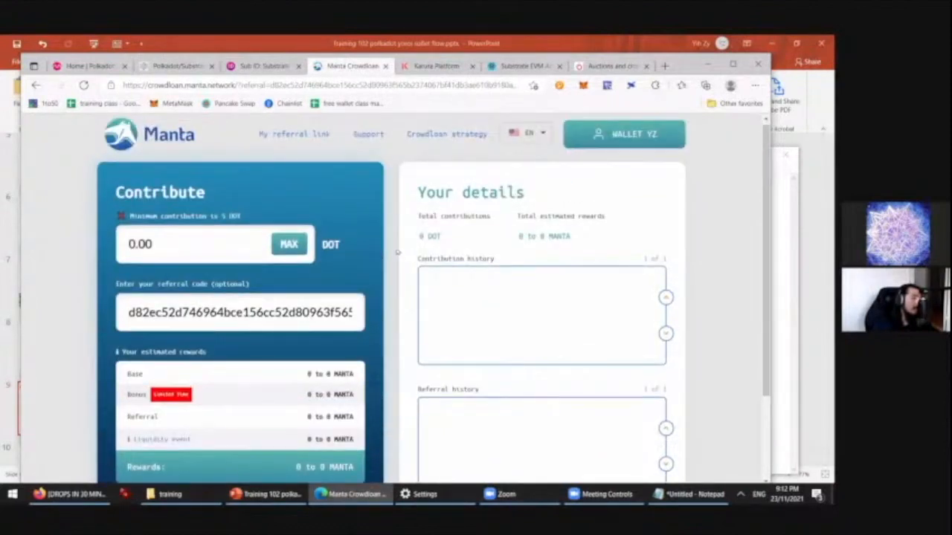